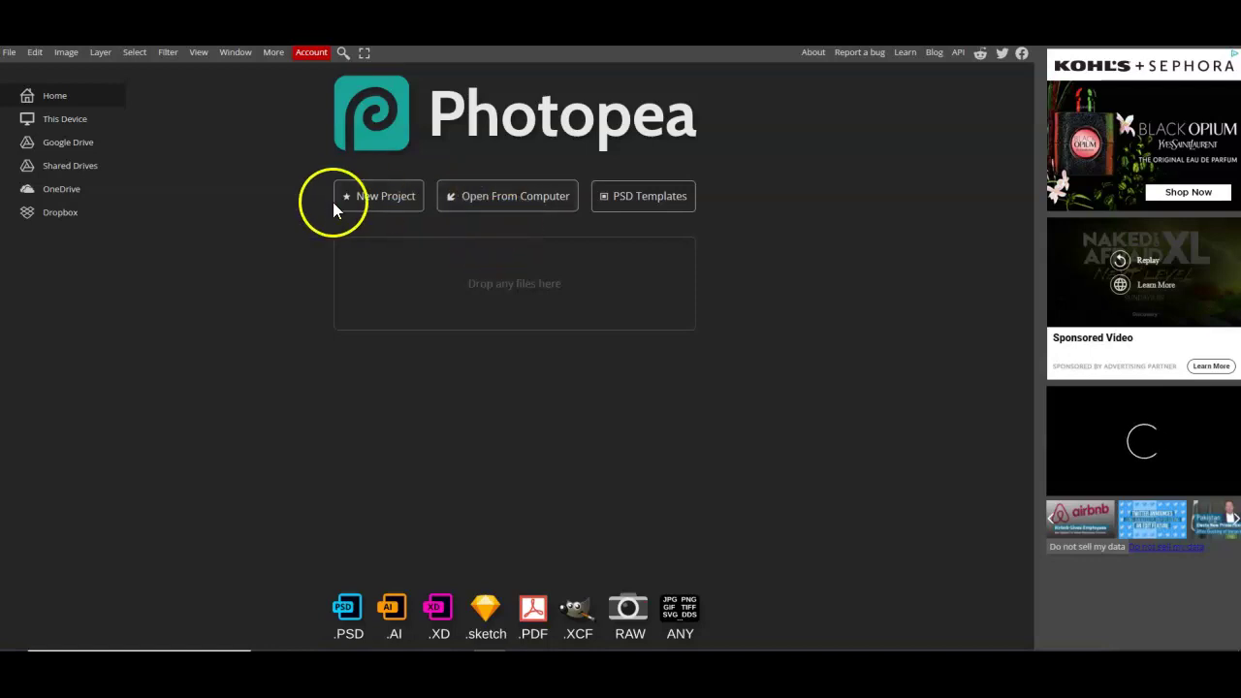
# Start a new project and name it "Bridge Project Prestation Board"
pyautogui.click(379, 201)
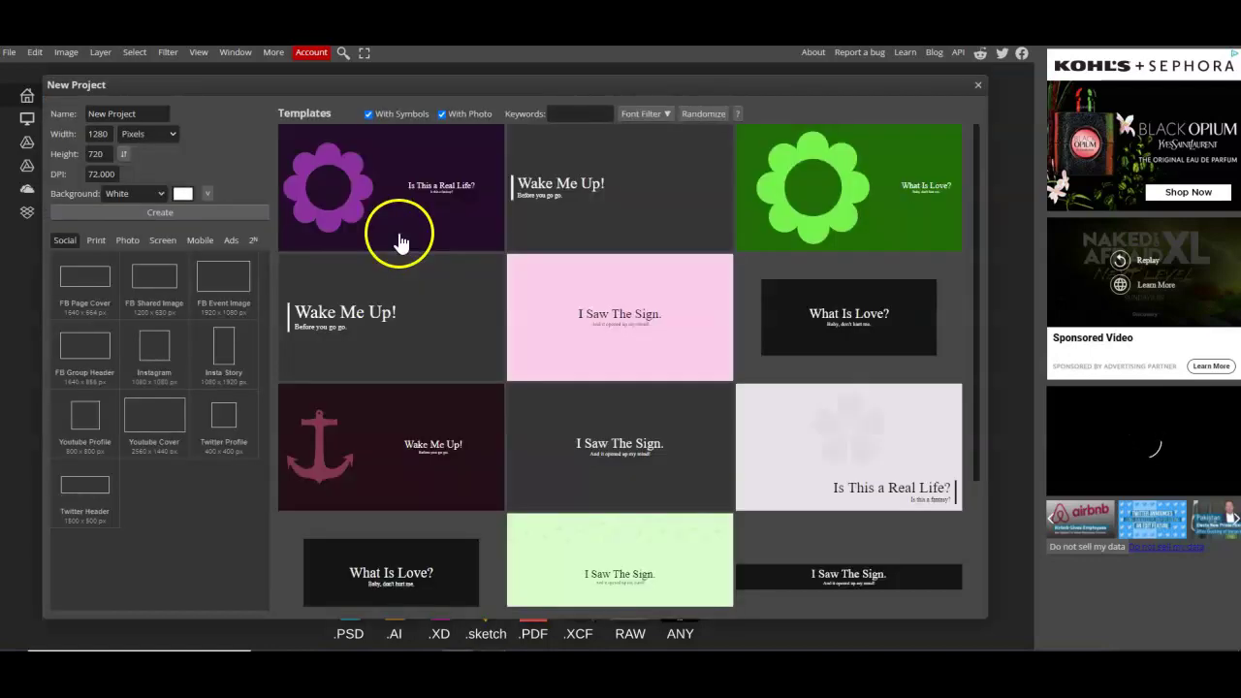
pyautogui.tripleClick(145, 114)
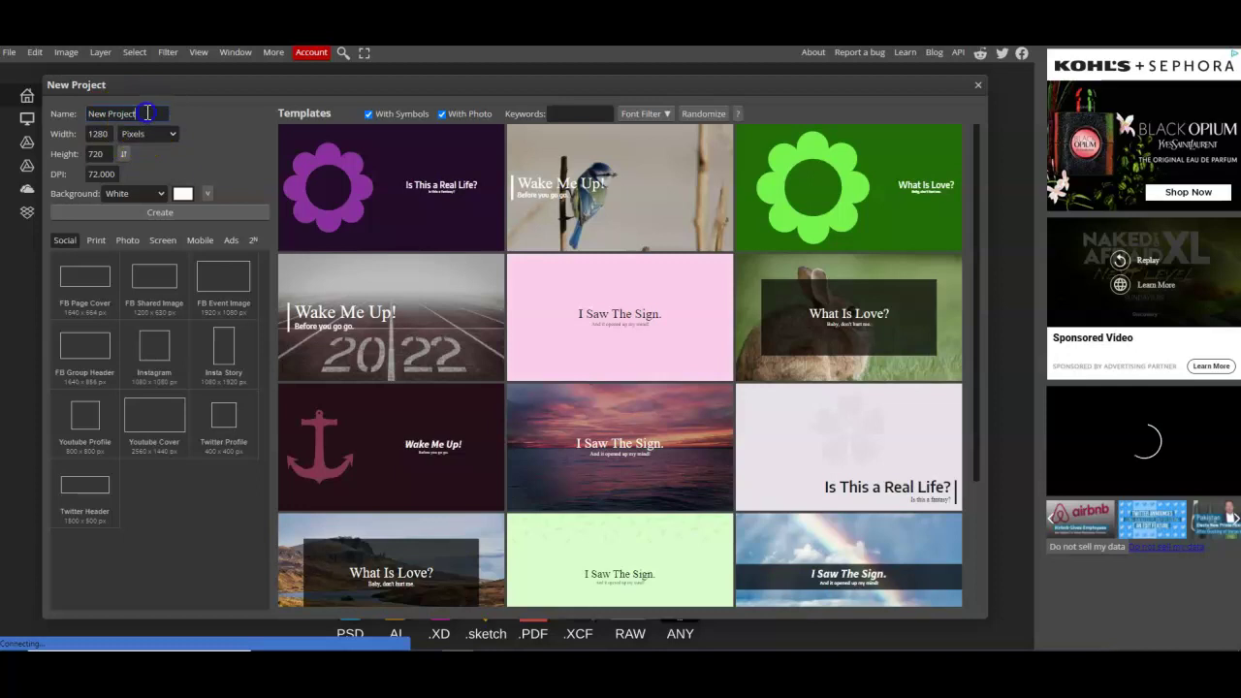
pyautogui.write('Bridg')
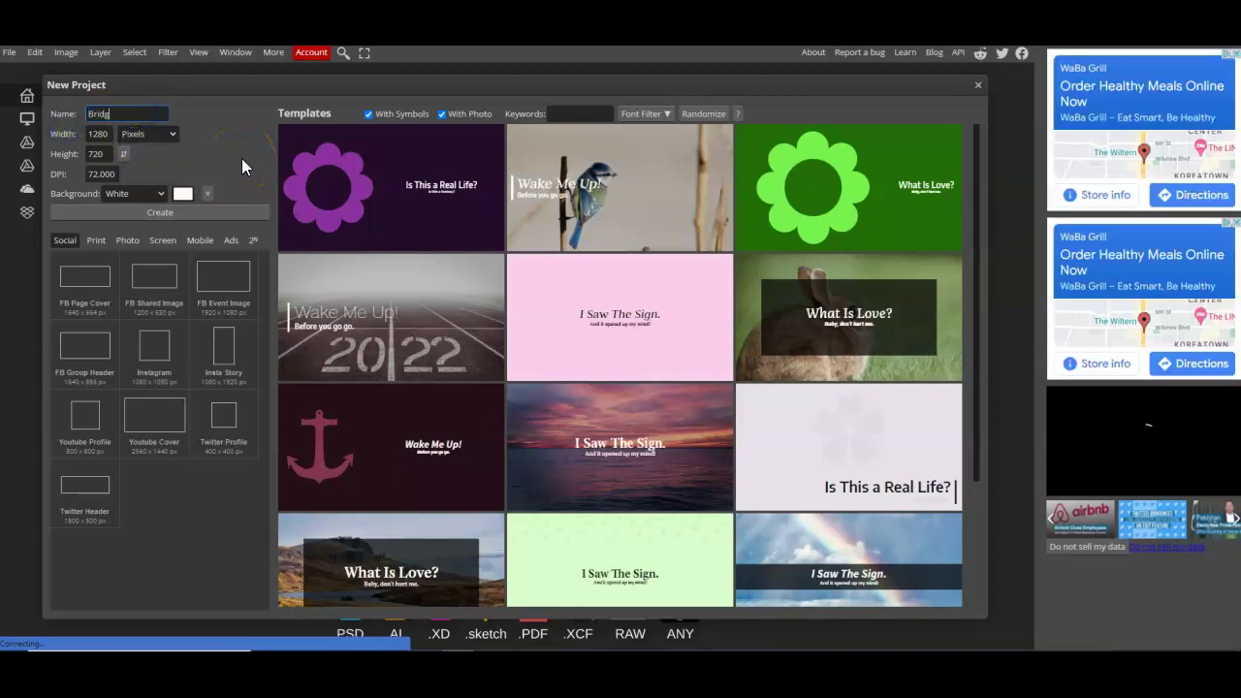
pyautogui.write('e Project Prestanion bOa')
pyautogui.press('BackSpace')
pyautogui.press('BackSpace')
pyautogui.press('BackSpace')
pyautogui.press('BackSpace')
pyautogui.write('Board')
# Set the new project's units to inches, with a width of 24 and a height of 36
pyautogui.click(172, 134)
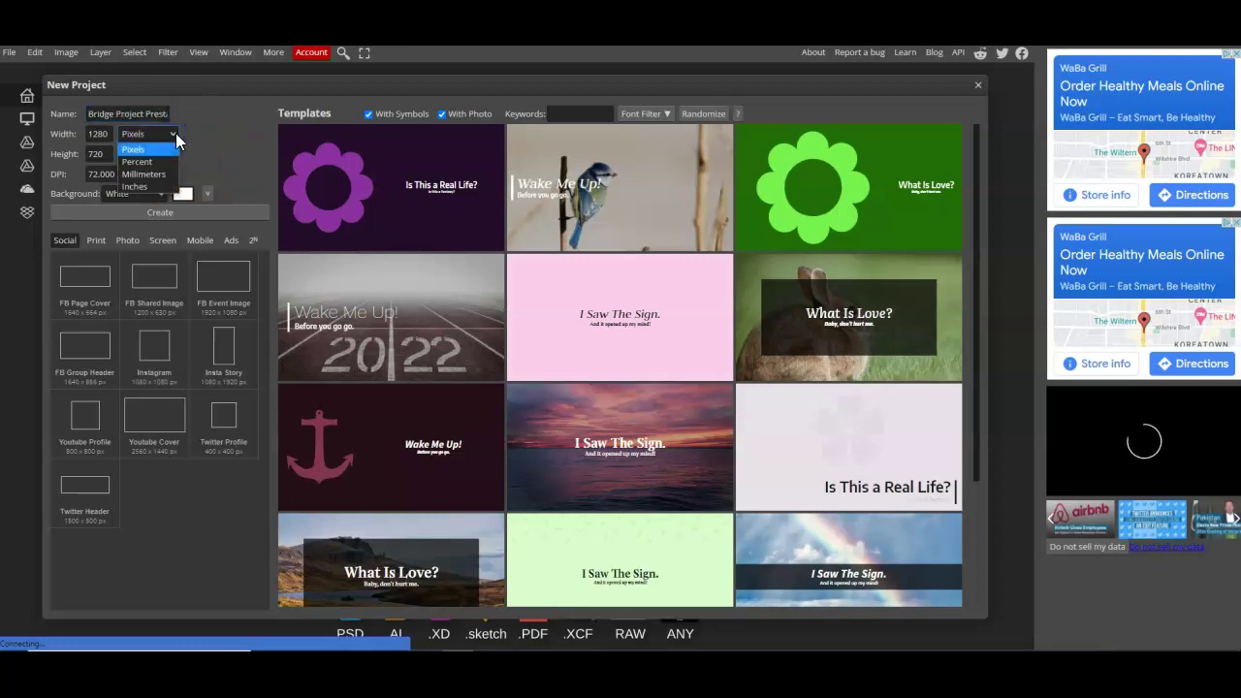
pyautogui.click(136, 186)
pyautogui.click(112, 134)
pyautogui.write('24')
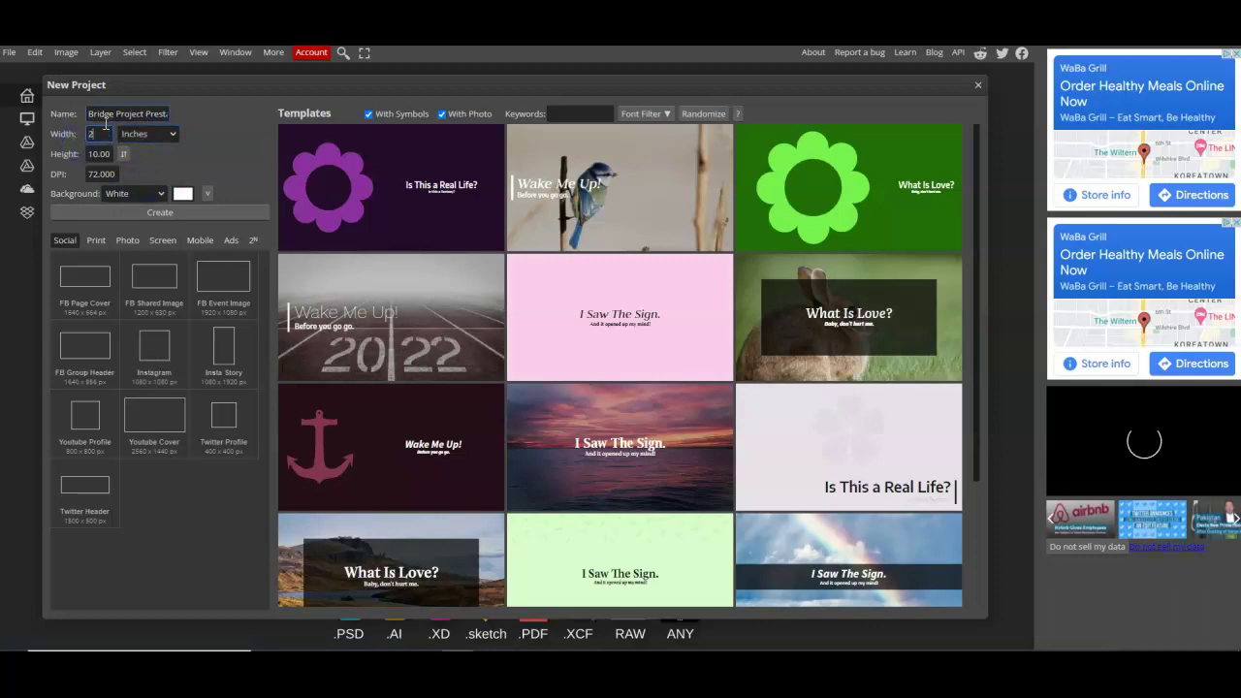
pyautogui.click(107, 154)
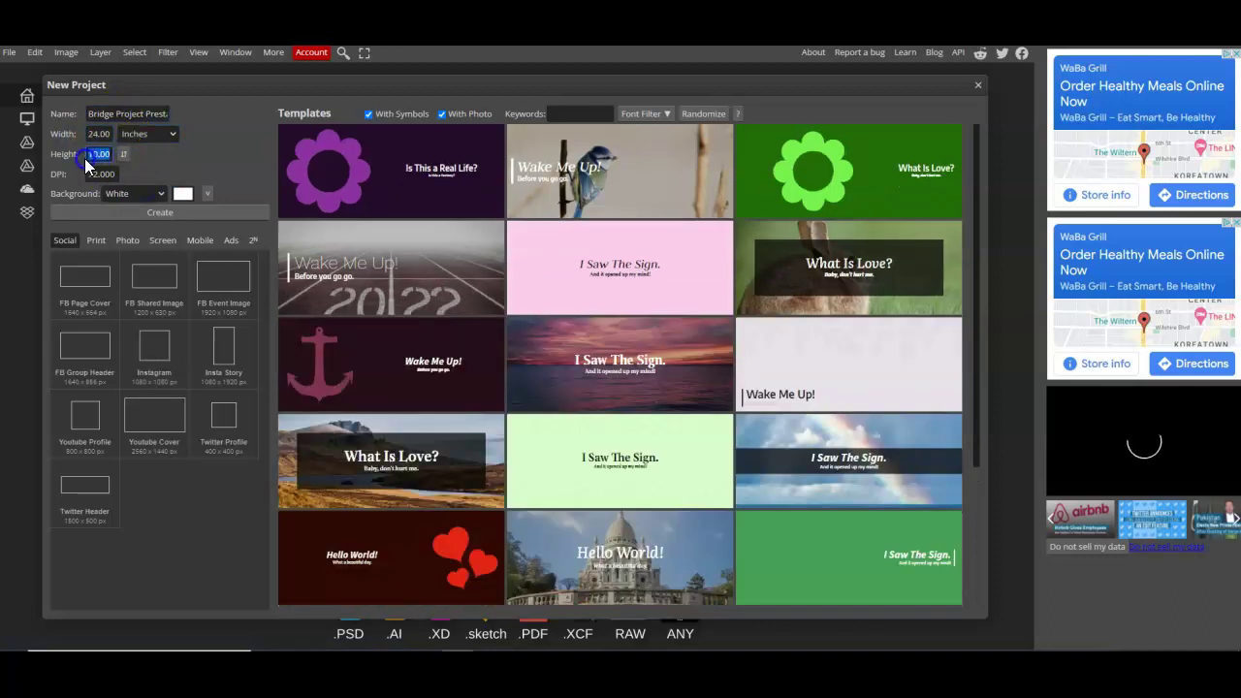
pyautogui.write('36')
pyautogui.click(103, 177)
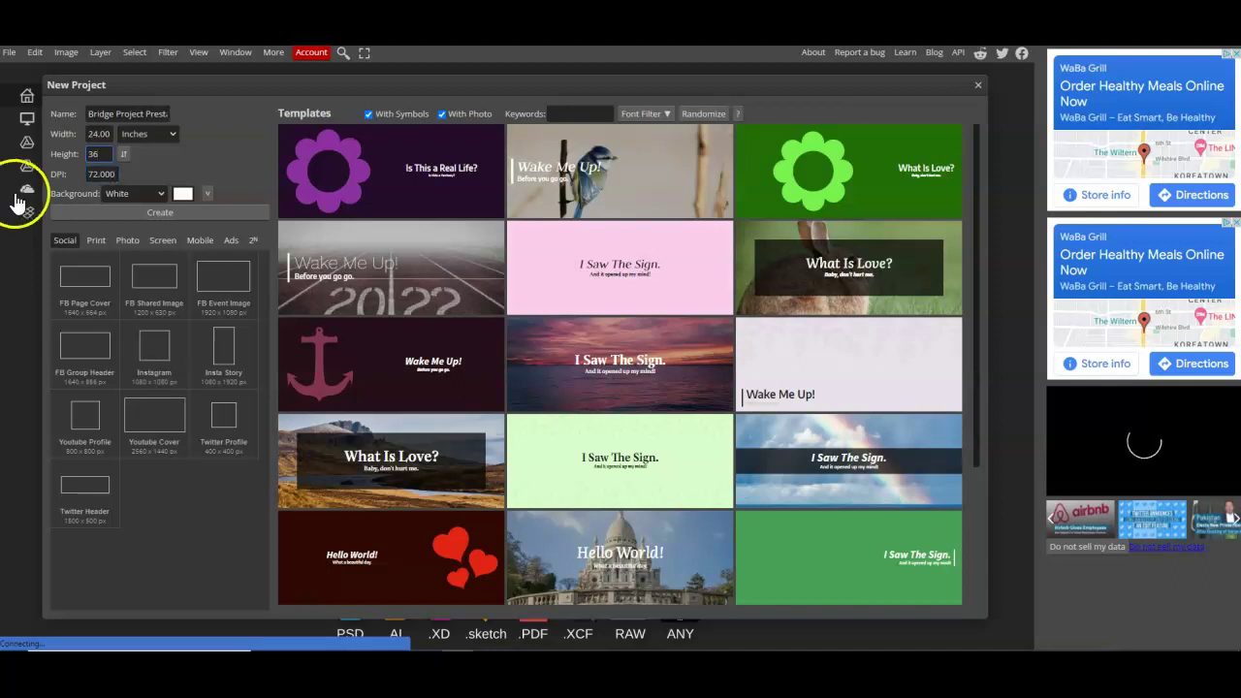
pyautogui.click(98, 133)
pyautogui.press('Tab')
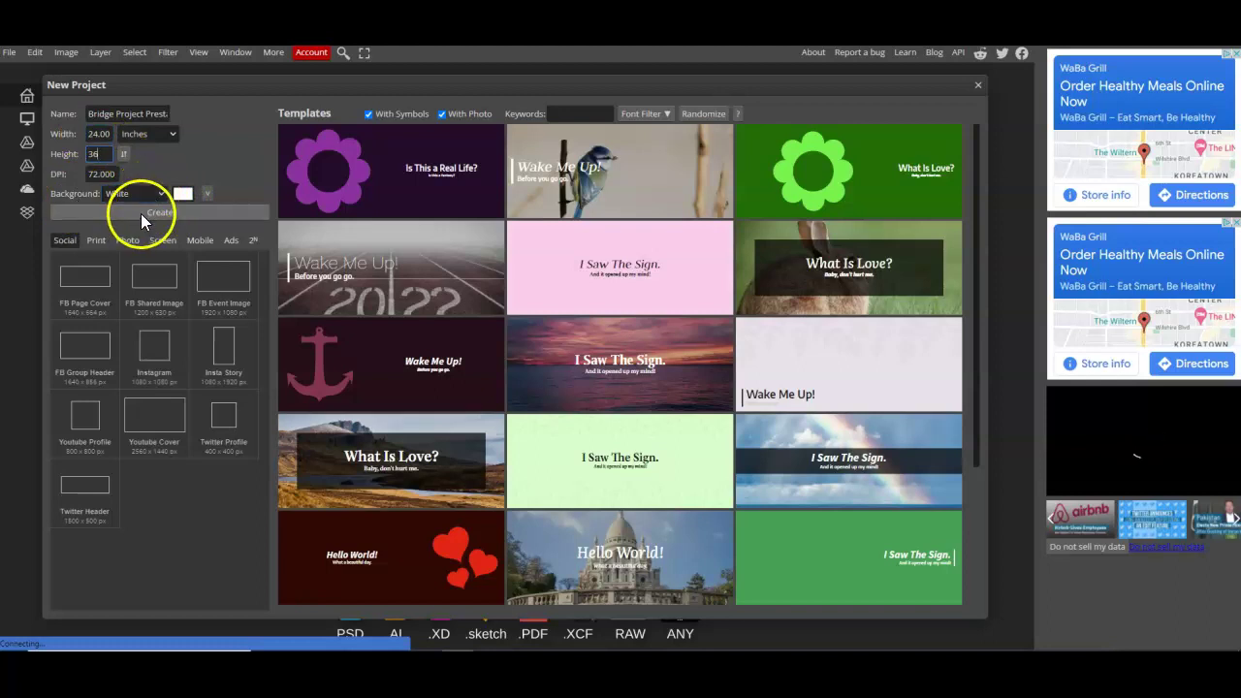
# Create the blank document and switch its rulers to inches
pyautogui.click(142, 213)
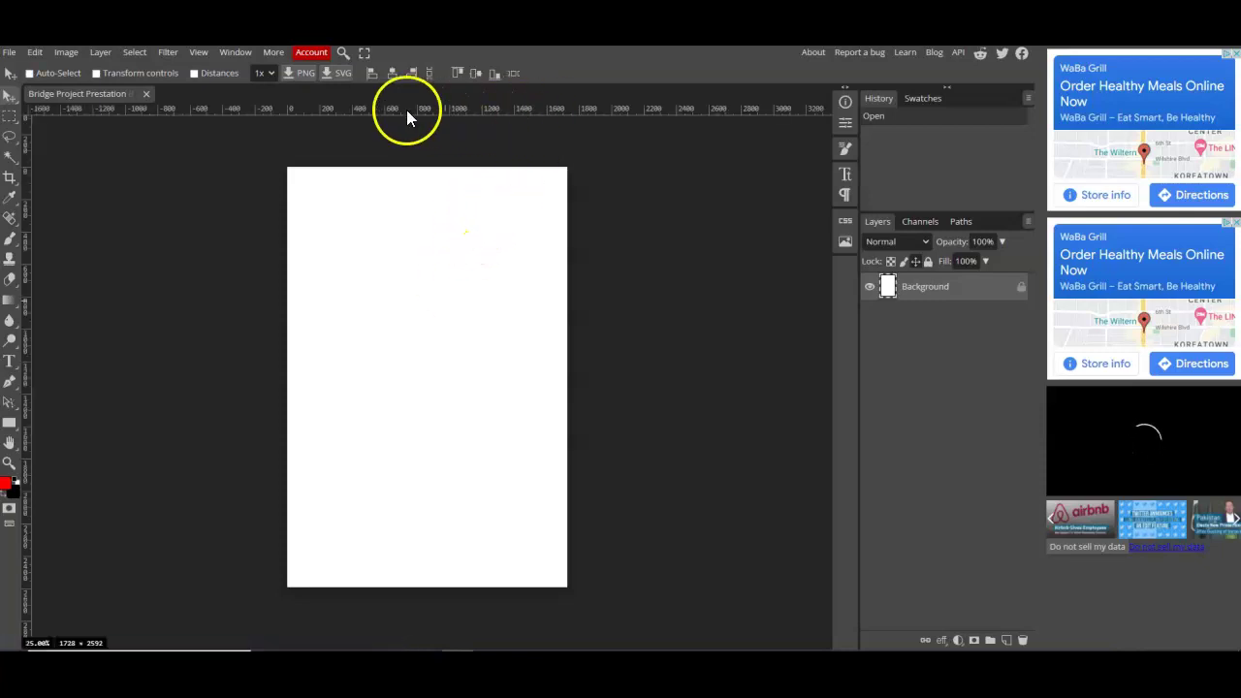
pyautogui.rightClick(409, 116)
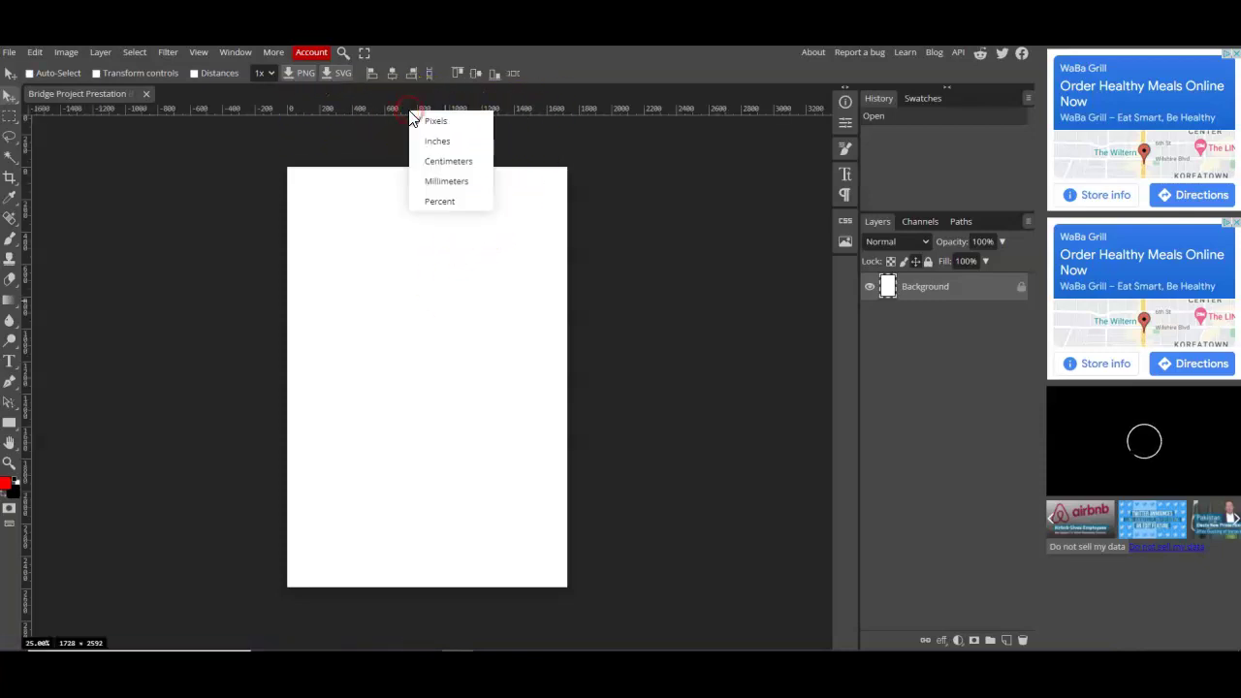
pyautogui.click(453, 146)
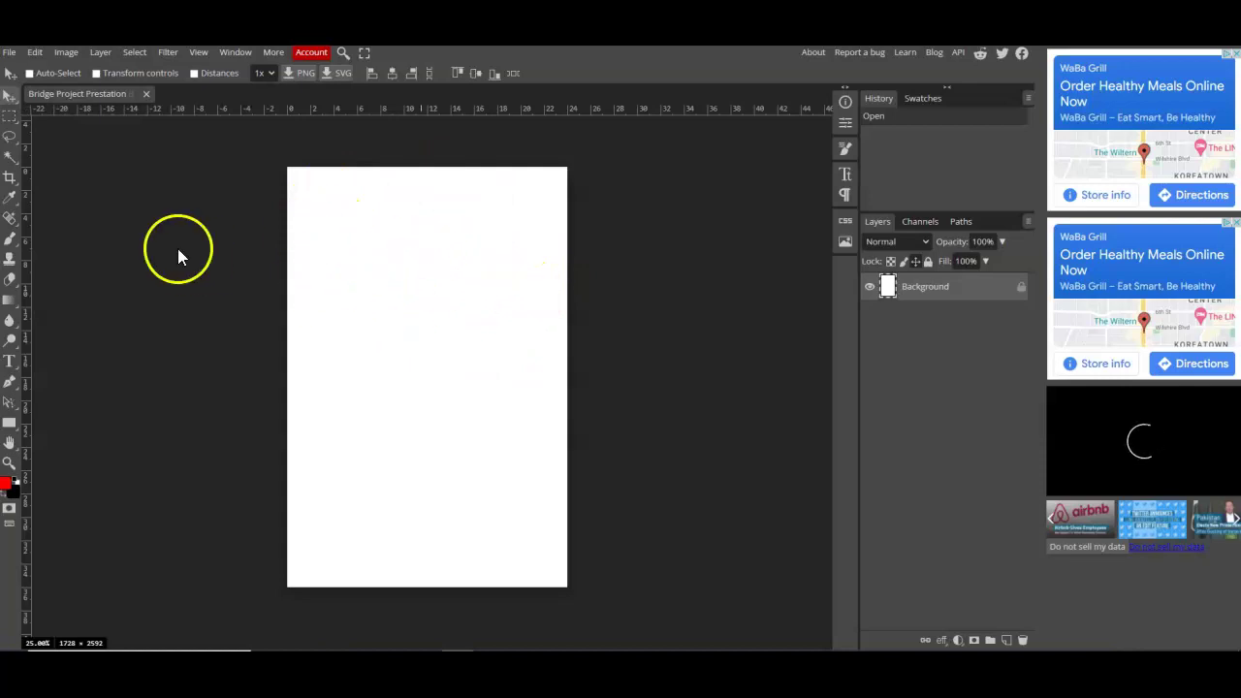
# Draw a rectangular selection across the upper half of the page with Rectangle Select
pyautogui.click(11, 118)
pyautogui.rightClick(11, 120)
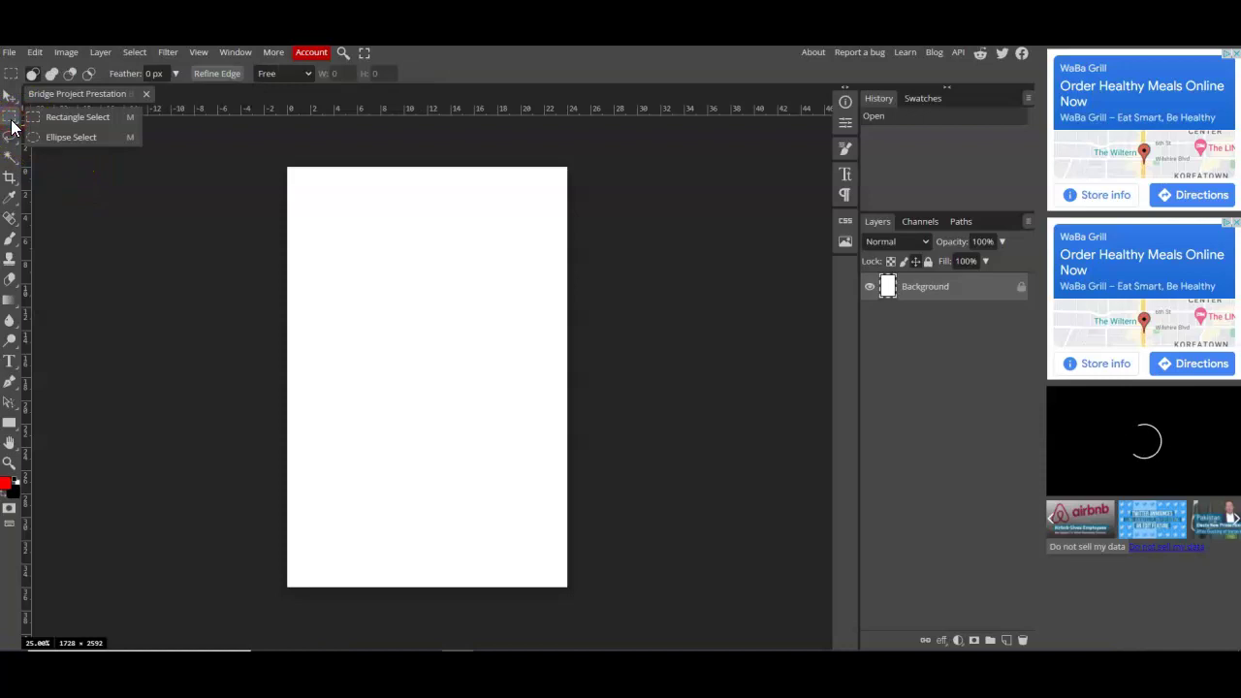
pyautogui.click(117, 118)
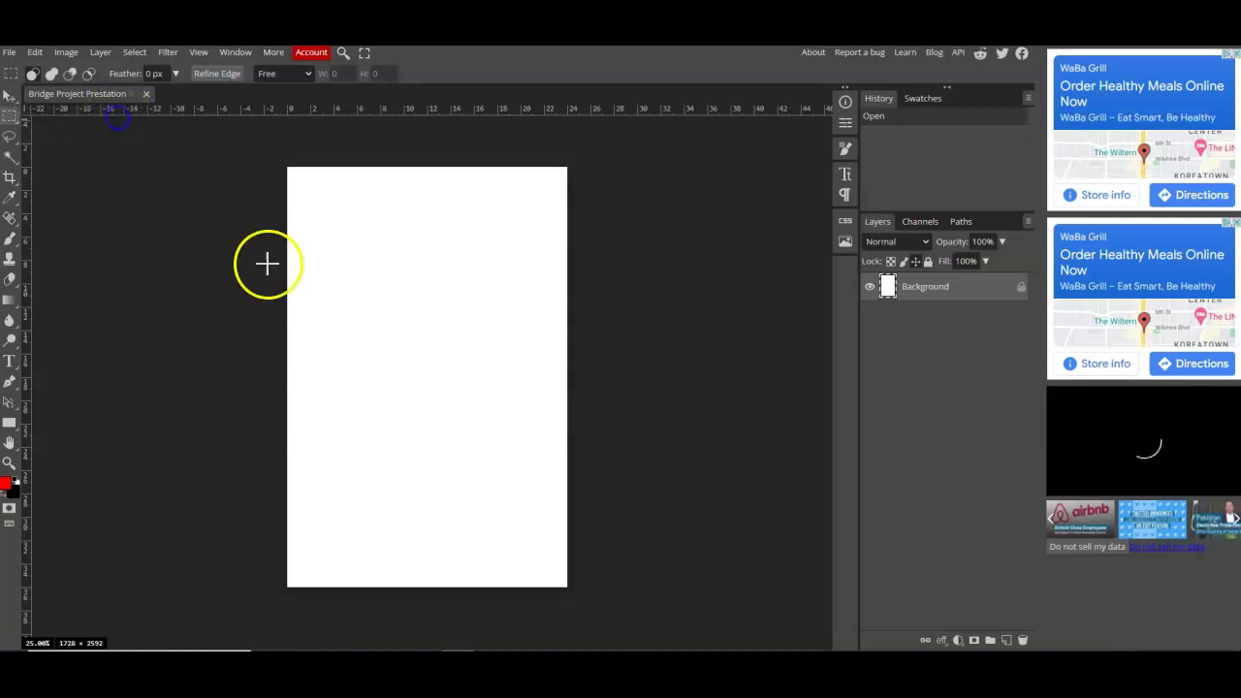
pyautogui.moveTo(343, 214); pyautogui.dragTo(531, 331)
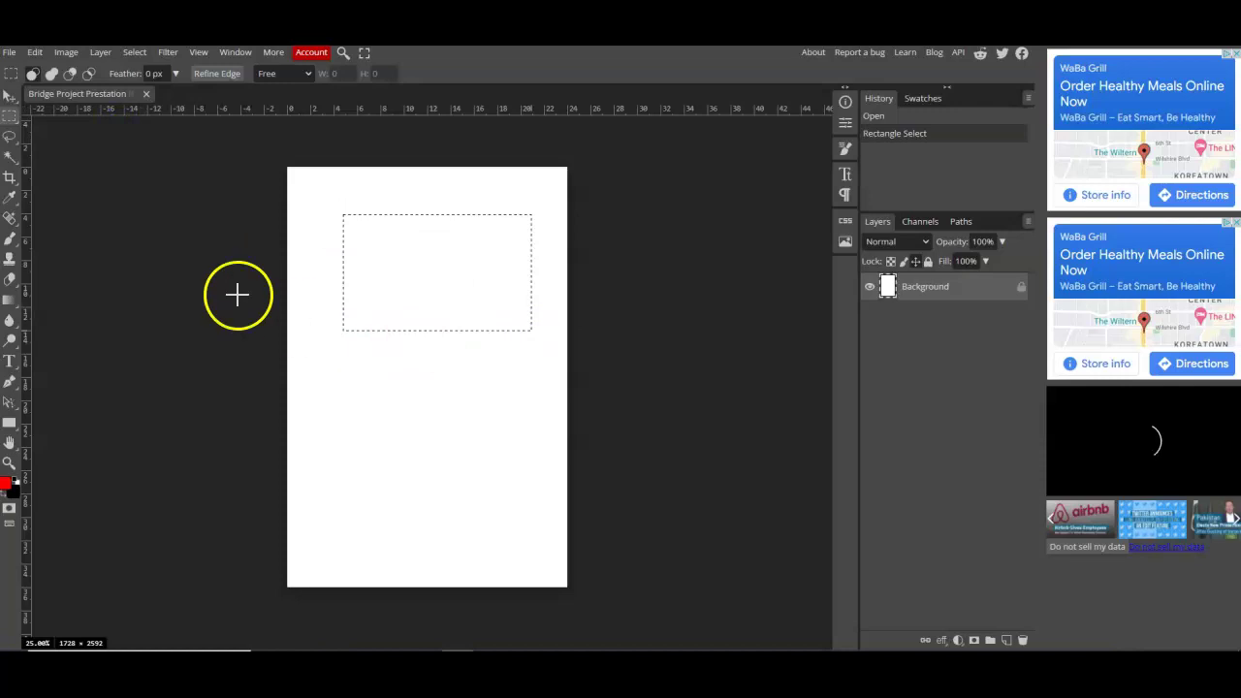
# Draw a circular selection about 13.4 in across with Ellipse Select, move it up the page and deselect it
pyautogui.rightClick(11, 122)
pyautogui.click(67, 143)
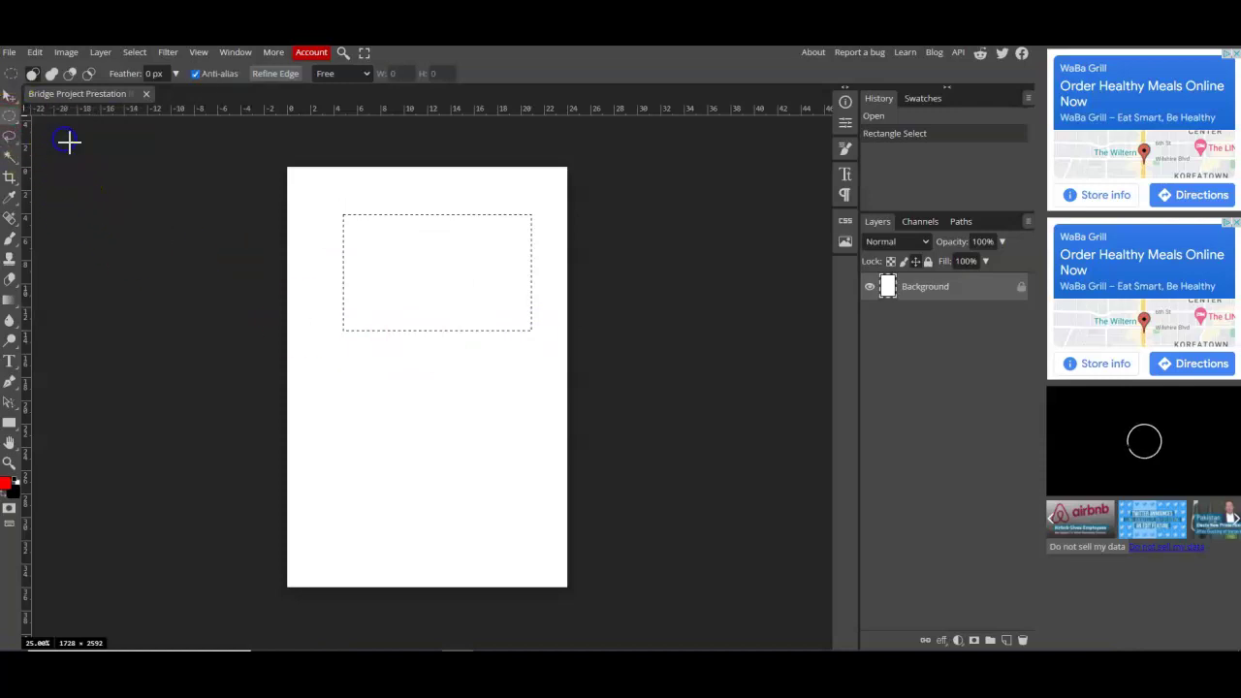
pyautogui.moveTo(329, 350); pyautogui.dragTo(484, 506)
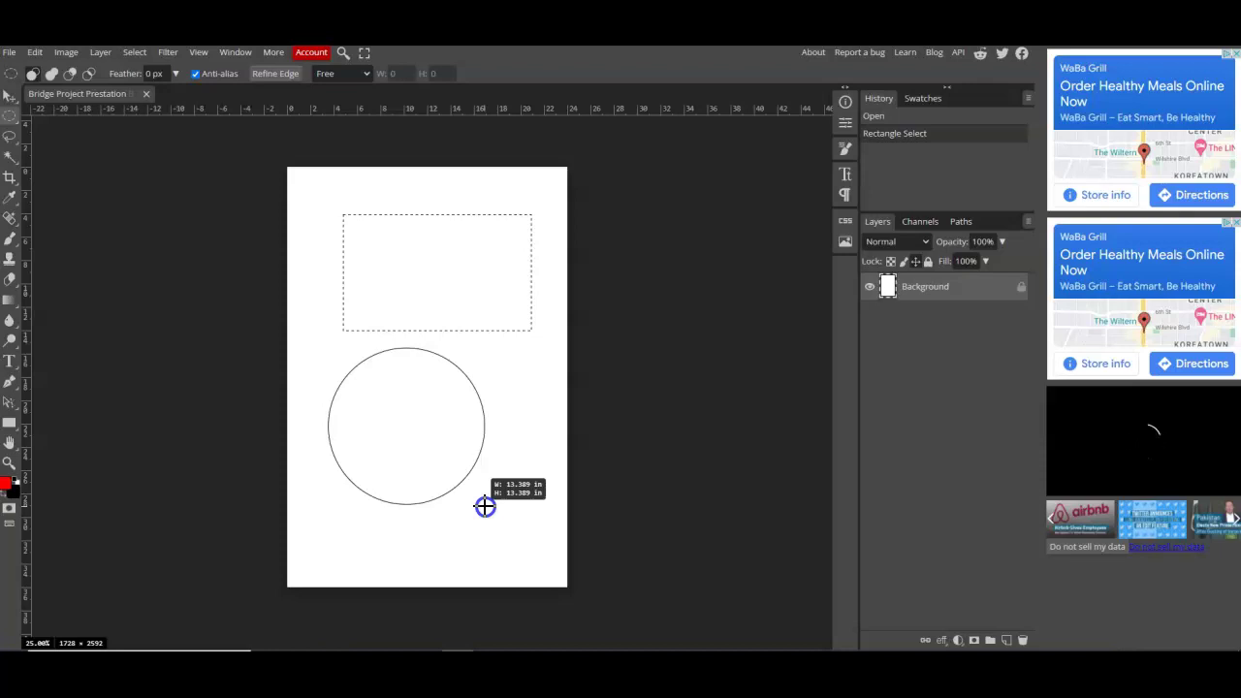
pyautogui.moveTo(485, 506); pyautogui.dragTo(485, 507)
pyautogui.moveTo(401, 388); pyautogui.dragTo(396, 252)
pyautogui.click(516, 413)
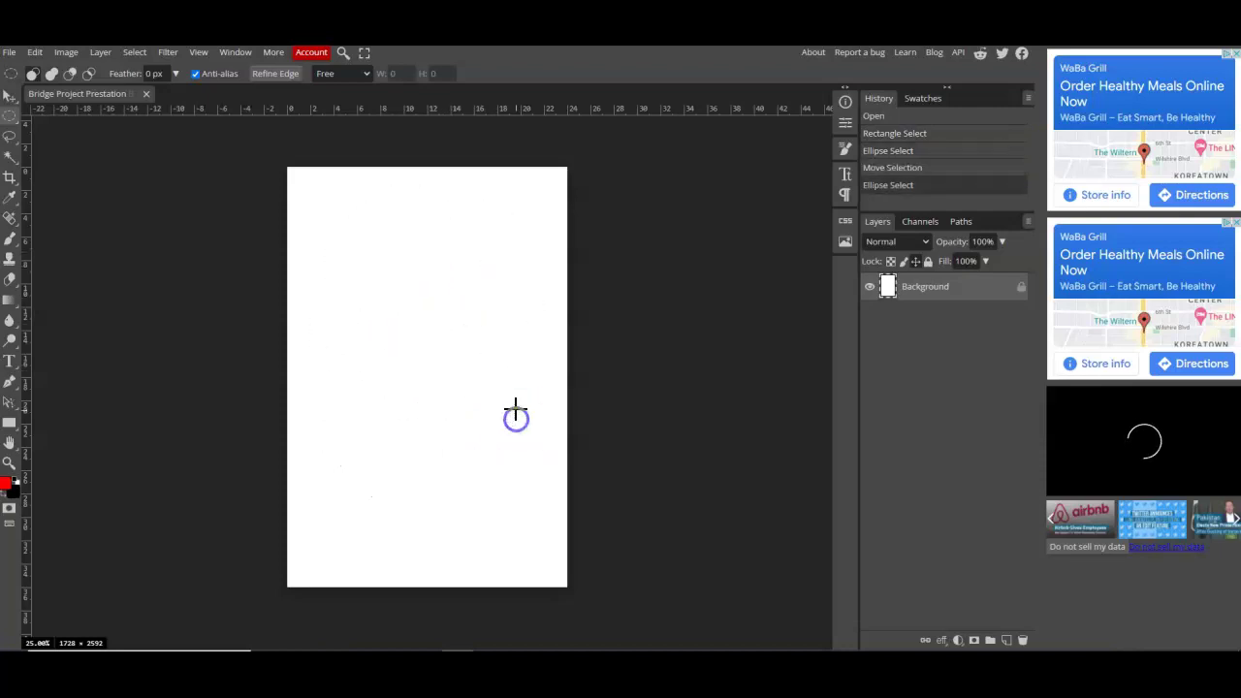
# Draw a freehand, irregular selection in the upper half of the page with Lasso Select
pyautogui.rightClick(12, 141)
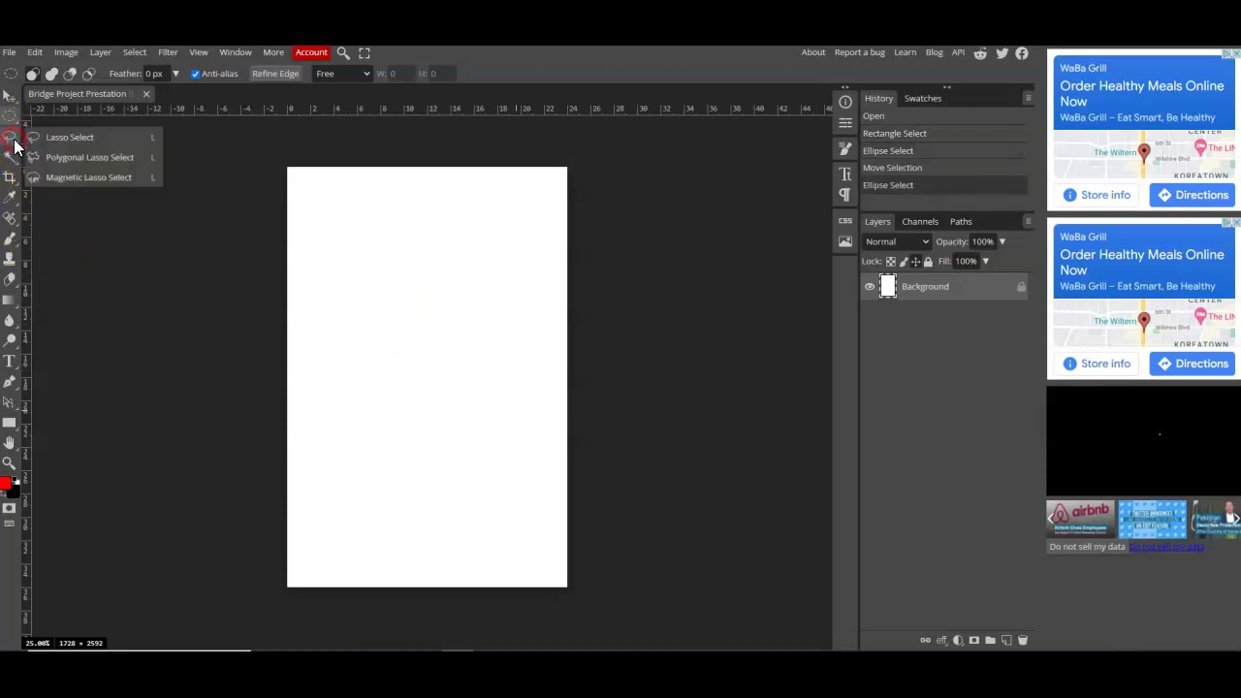
pyautogui.click(84, 138)
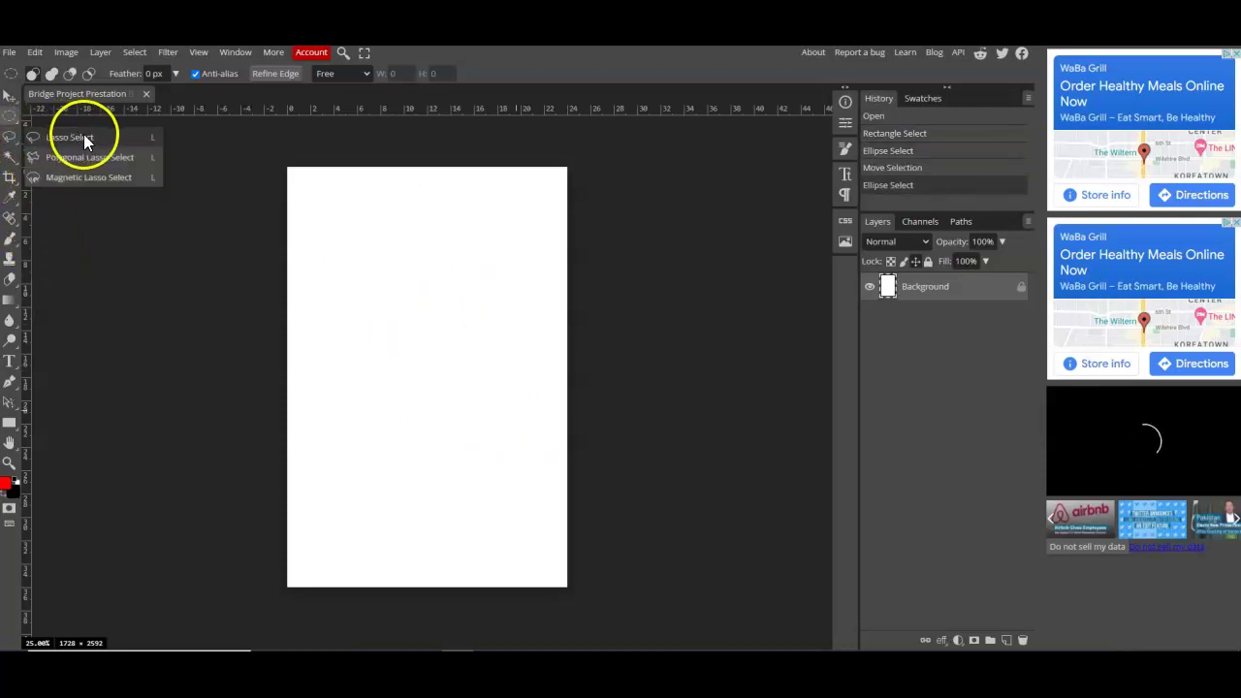
pyautogui.click(158, 138)
pyautogui.click(139, 140)
pyautogui.moveTo(379, 279)
pyautogui.mouseDown()
pyautogui.moveTo(420, 279)
pyautogui.moveTo(464, 254)
pyautogui.moveTo(448, 247)
pyautogui.moveTo(465, 250)
pyautogui.moveTo(403, 245)
pyautogui.moveTo(357, 319)
pyautogui.moveTo(346, 357)
pyautogui.moveTo(424, 379)
pyautogui.moveTo(515, 257)
pyautogui.moveTo(482, 241)
pyautogui.mouseUp()
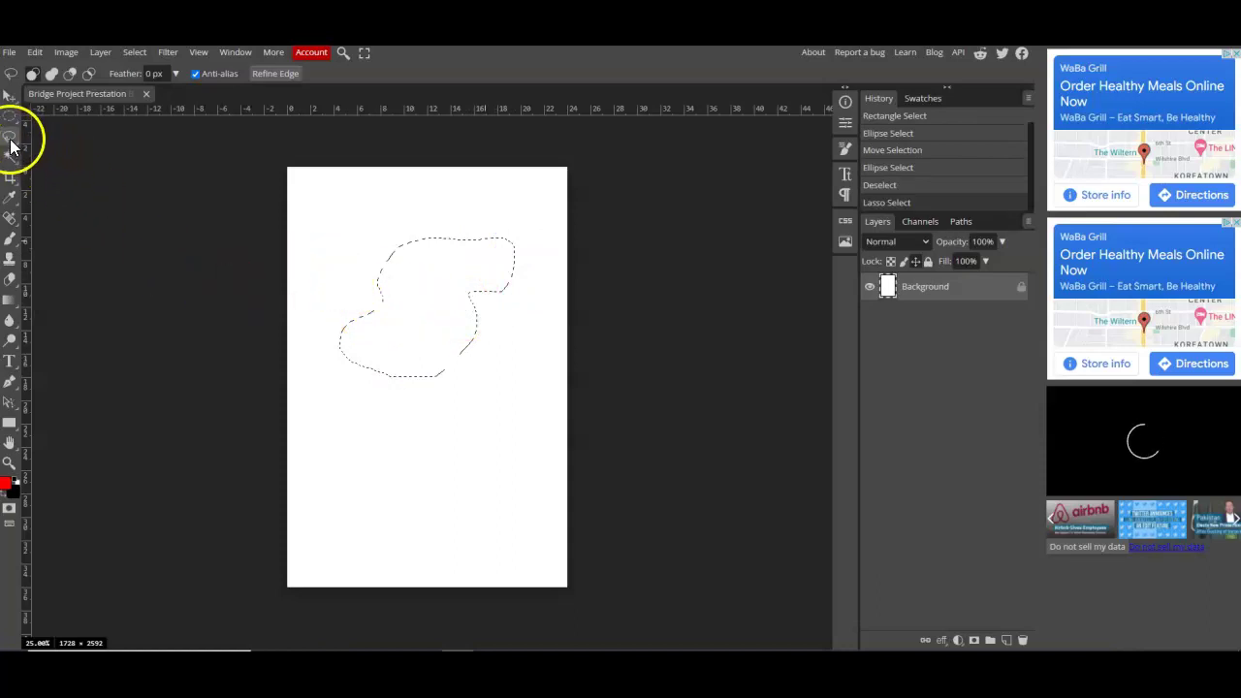
# Outline a closed, straight-sided selection near the middle of the page with Polygonal Lasso Select
pyautogui.rightClick(10, 116)
pyautogui.click(32, 118)
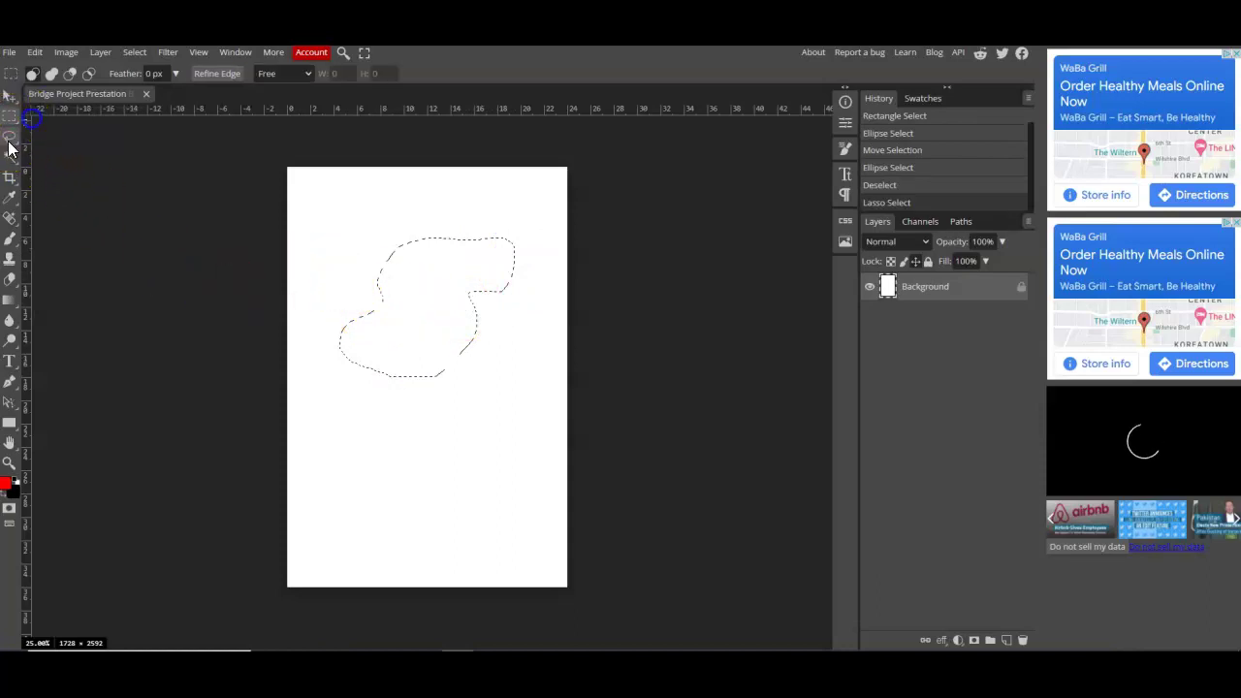
pyautogui.rightClick(12, 138)
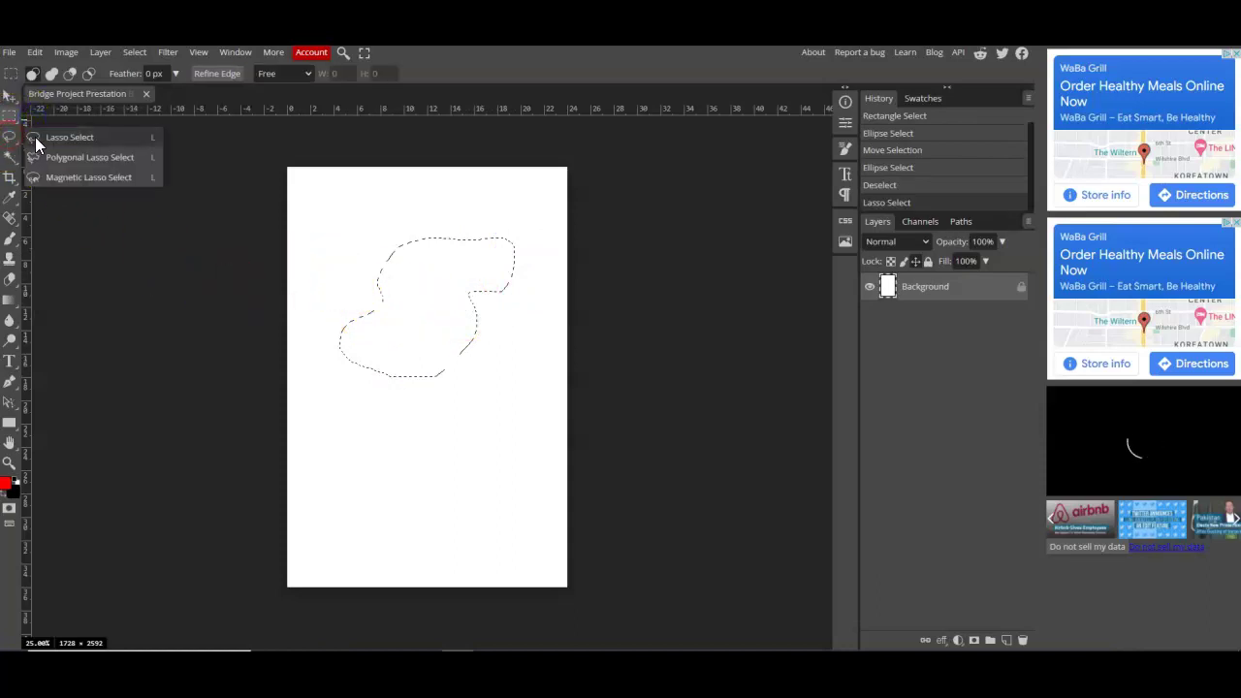
pyautogui.click(108, 159)
pyautogui.click(390, 433)
pyautogui.click(360, 401)
pyautogui.click(372, 340)
pyautogui.click(414, 316)
pyautogui.click(490, 351)
pyautogui.click(501, 372)
pyautogui.click(468, 403)
pyautogui.click(434, 418)
pyautogui.click(410, 435)
pyautogui.click(394, 436)
pyautogui.click(391, 433)
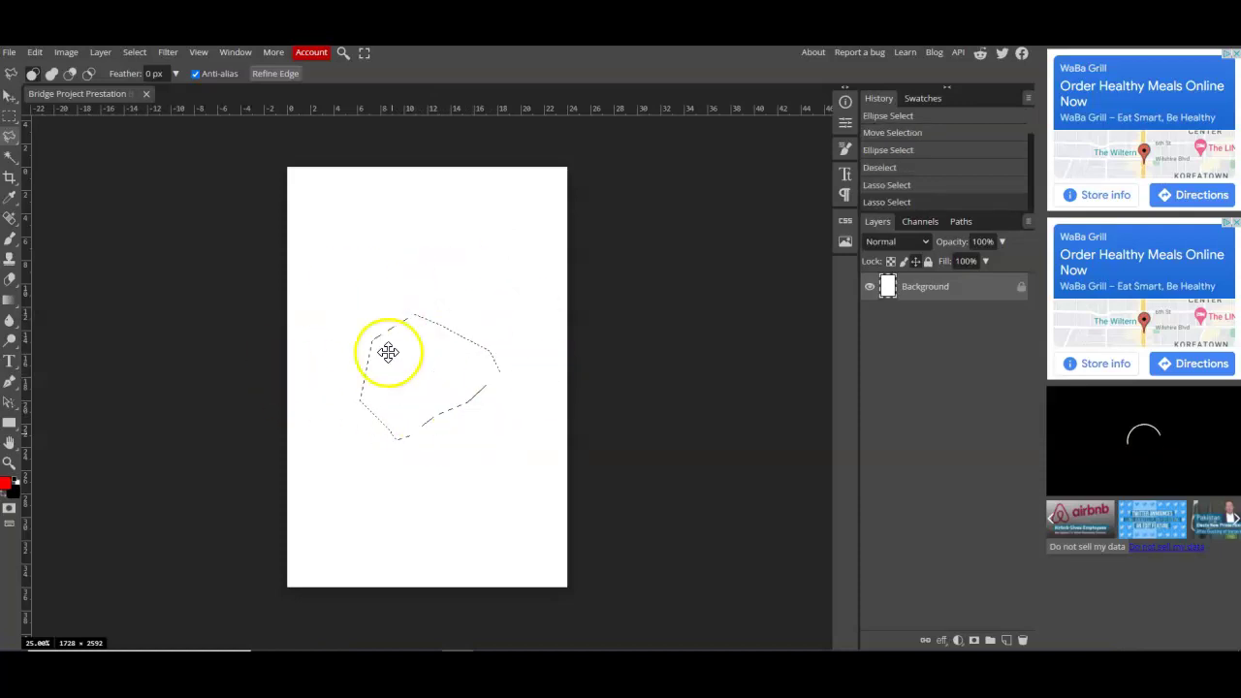
# Clear the polygonal selection and try tracing an outline on the page with Magnetic Lasso Select
pyautogui.click(11, 142)
pyautogui.click(68, 177)
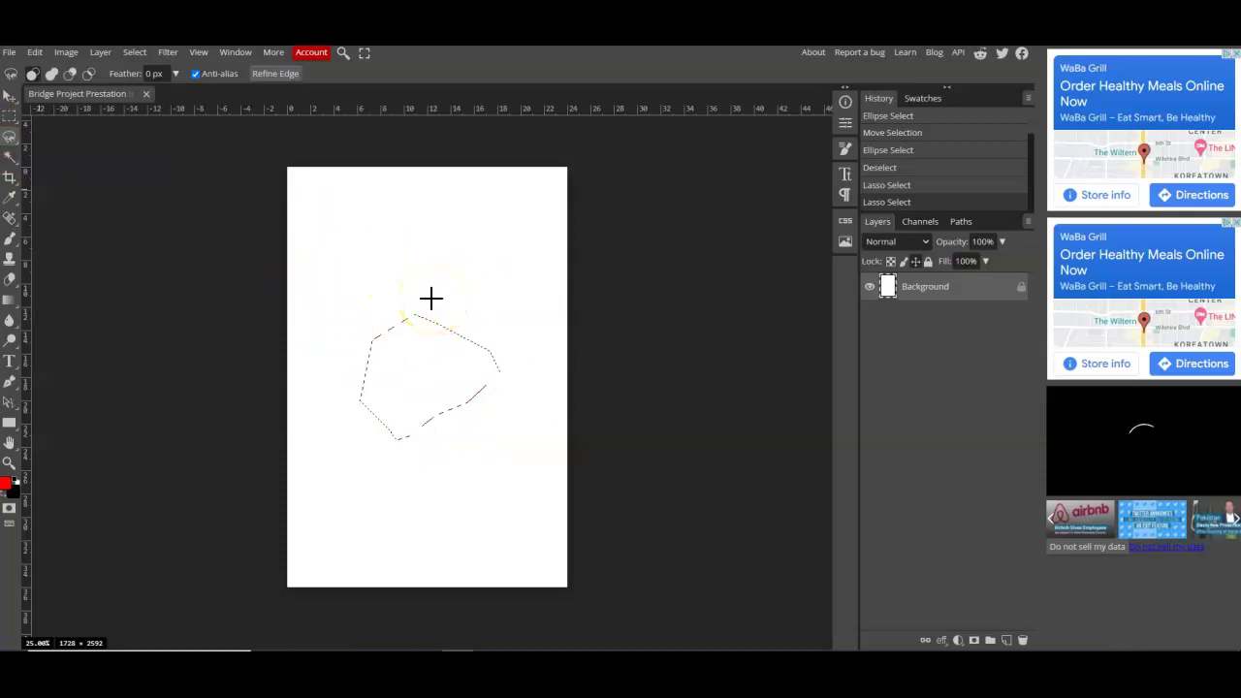
pyautogui.moveTo(432, 301)
pyautogui.mouseDown()
pyautogui.moveTo(430, 327)
pyautogui.moveTo(378, 327)
pyautogui.moveTo(435, 321)
pyautogui.moveTo(291, 285)
pyautogui.moveTo(355, 277)
pyautogui.moveTo(191, 193)
pyautogui.mouseUp()
pyautogui.moveTo(9, 157); pyautogui.dragTo(59, 162)
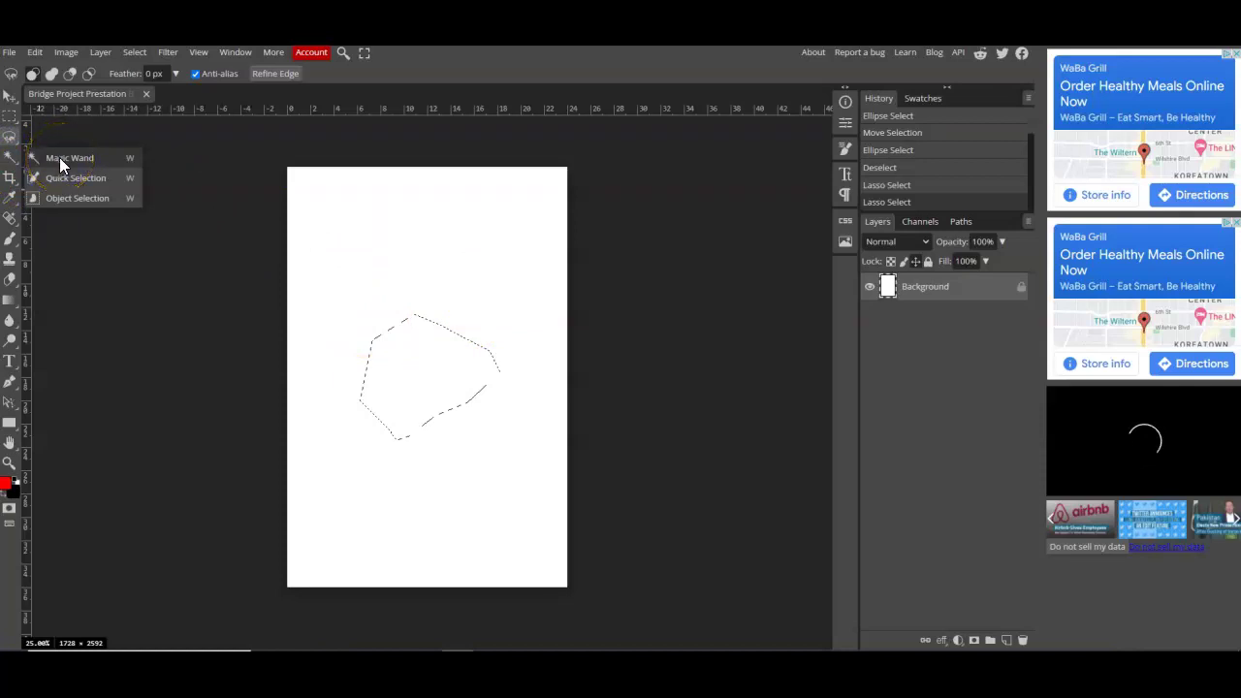
pyautogui.moveTo(9, 137)
pyautogui.mouseDown()
pyautogui.moveTo(110, 172)
pyautogui.moveTo(108, 188)
pyautogui.moveTo(23, 172)
pyautogui.moveTo(11, 153)
pyautogui.moveTo(78, 165)
pyautogui.mouseUp()
pyautogui.click(341, 286)
pyautogui.click(391, 393)
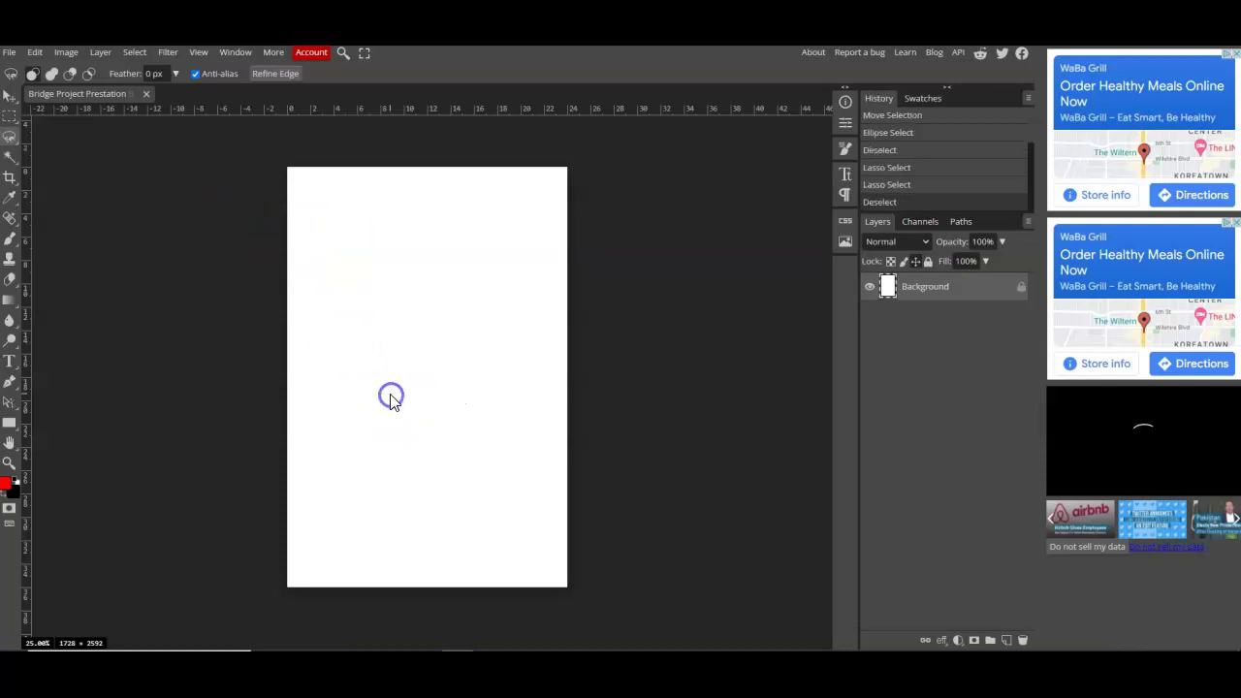
pyautogui.click(363, 291)
pyautogui.click(371, 312)
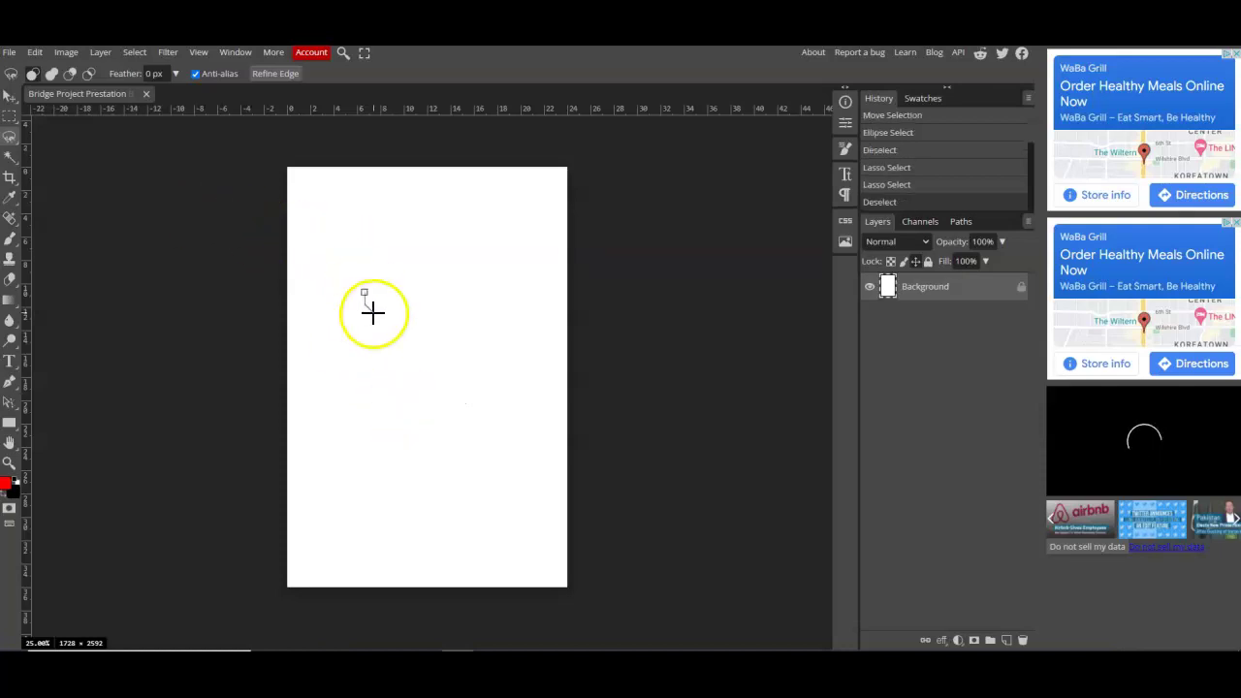
# Select the whole white page with the Magic Wand and clear the selection
pyautogui.press('w')
pyautogui.click(378, 302)
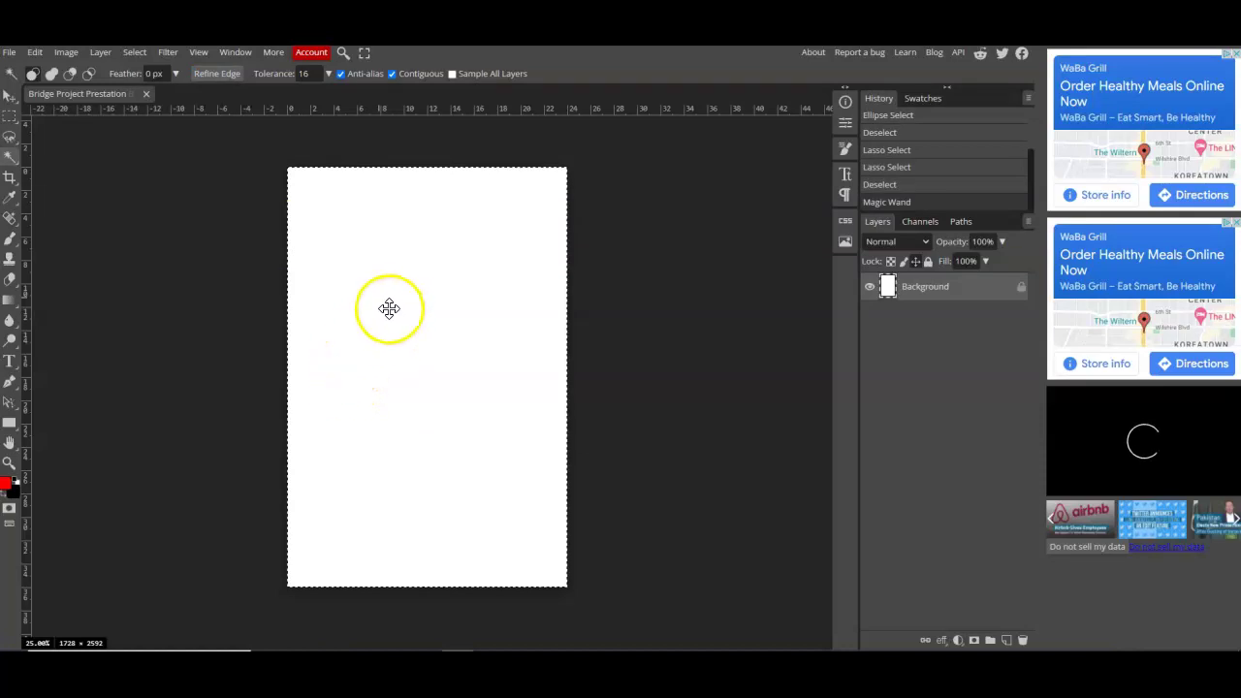
pyautogui.click(263, 256)
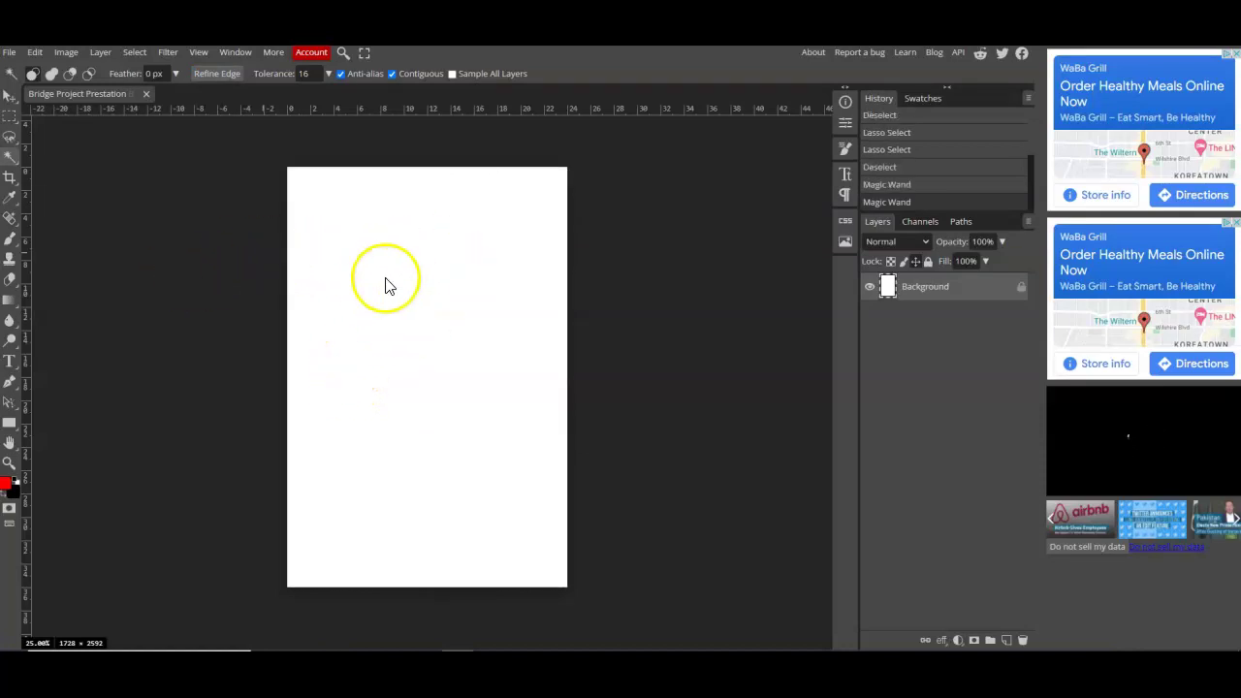
pyautogui.rightClick(11, 161)
pyautogui.rightClick(11, 137)
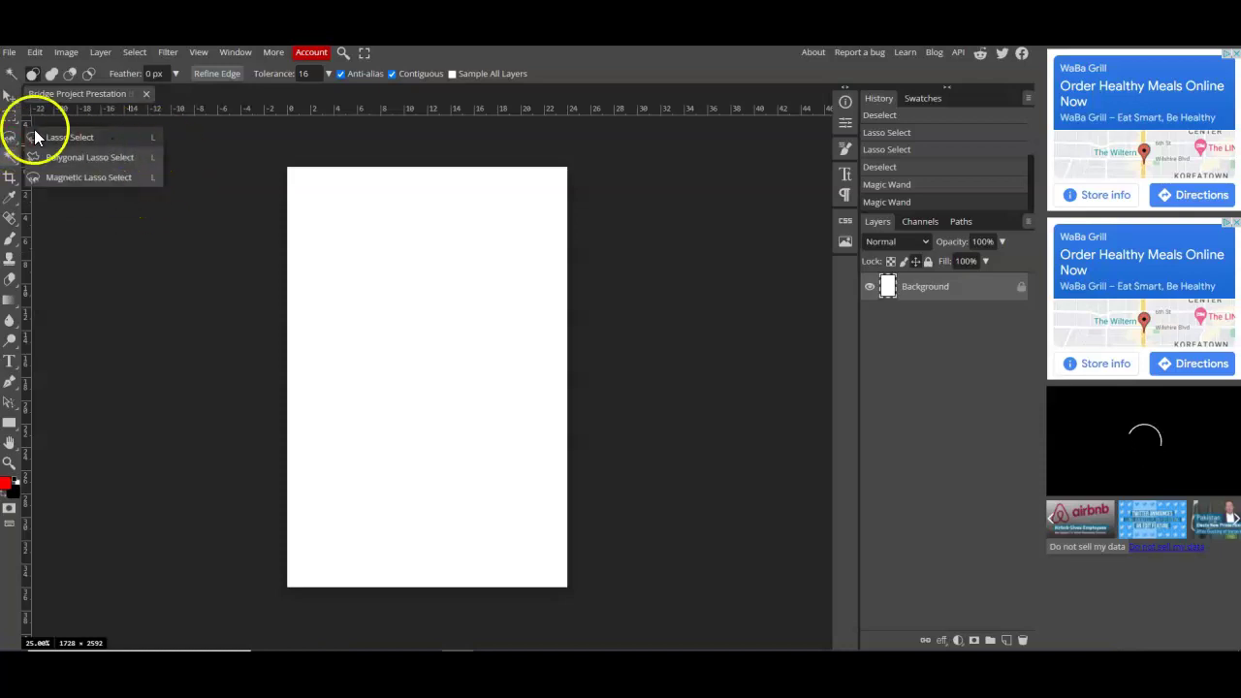
pyautogui.rightClick(9, 118)
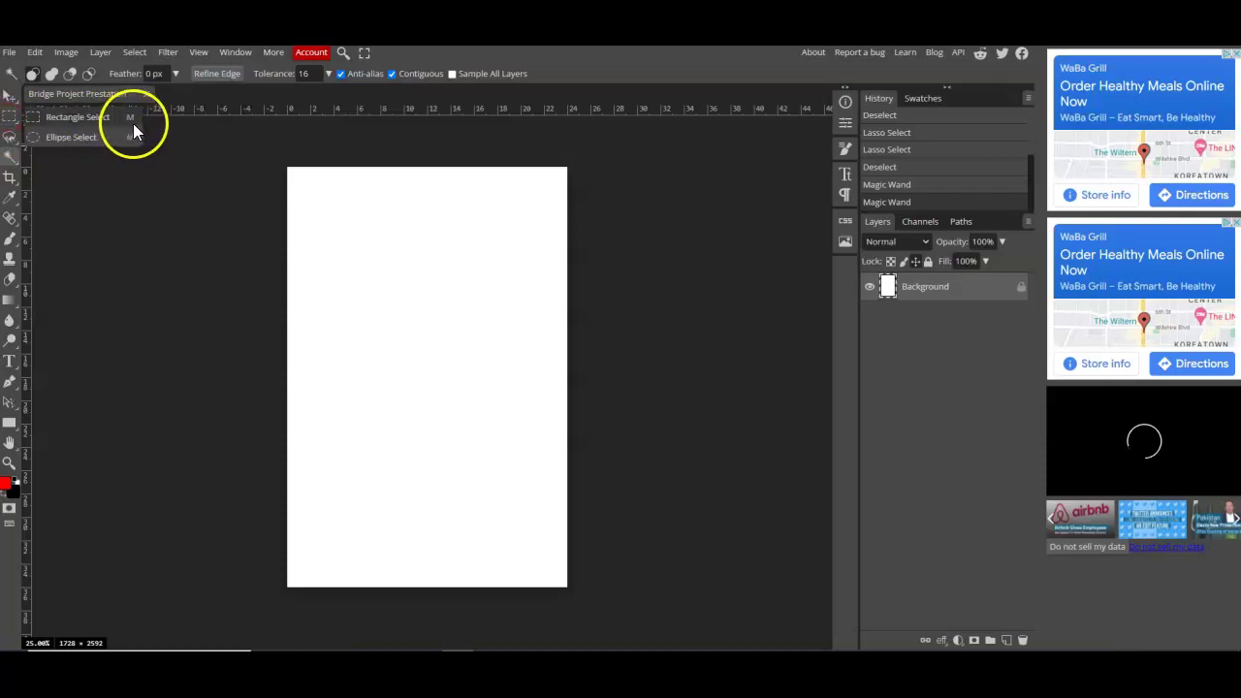
pyautogui.rightClick(16, 100)
pyautogui.click(119, 101)
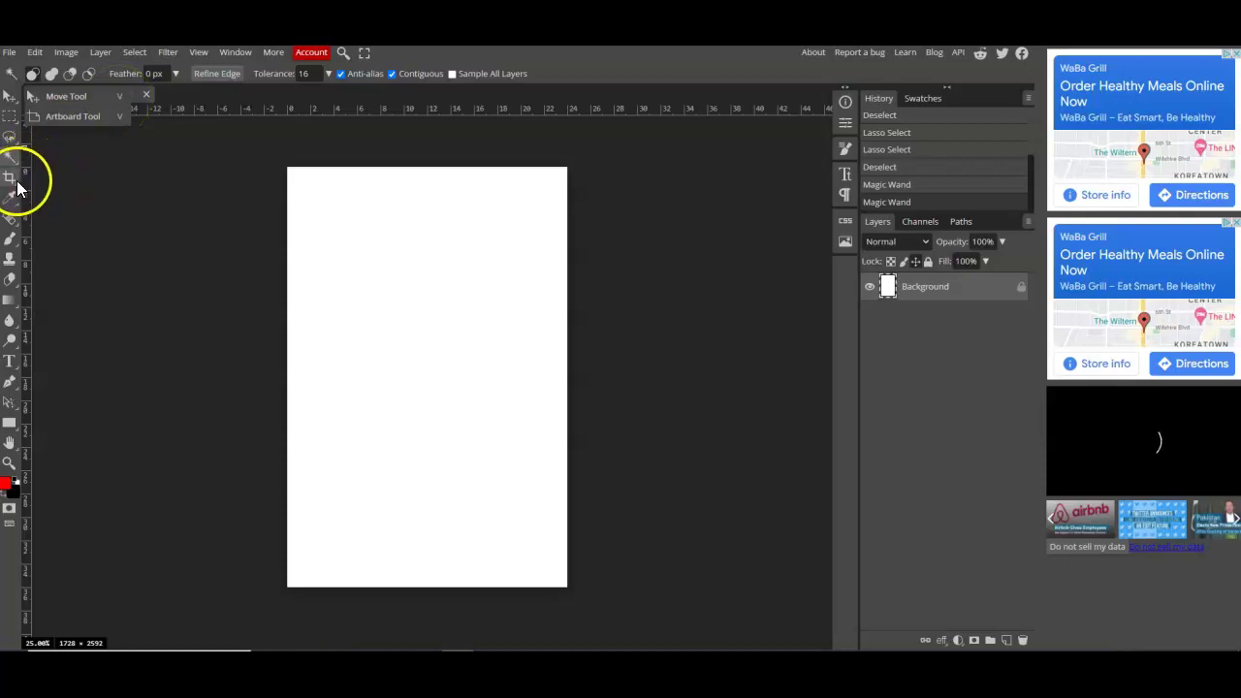
pyautogui.click(10, 177)
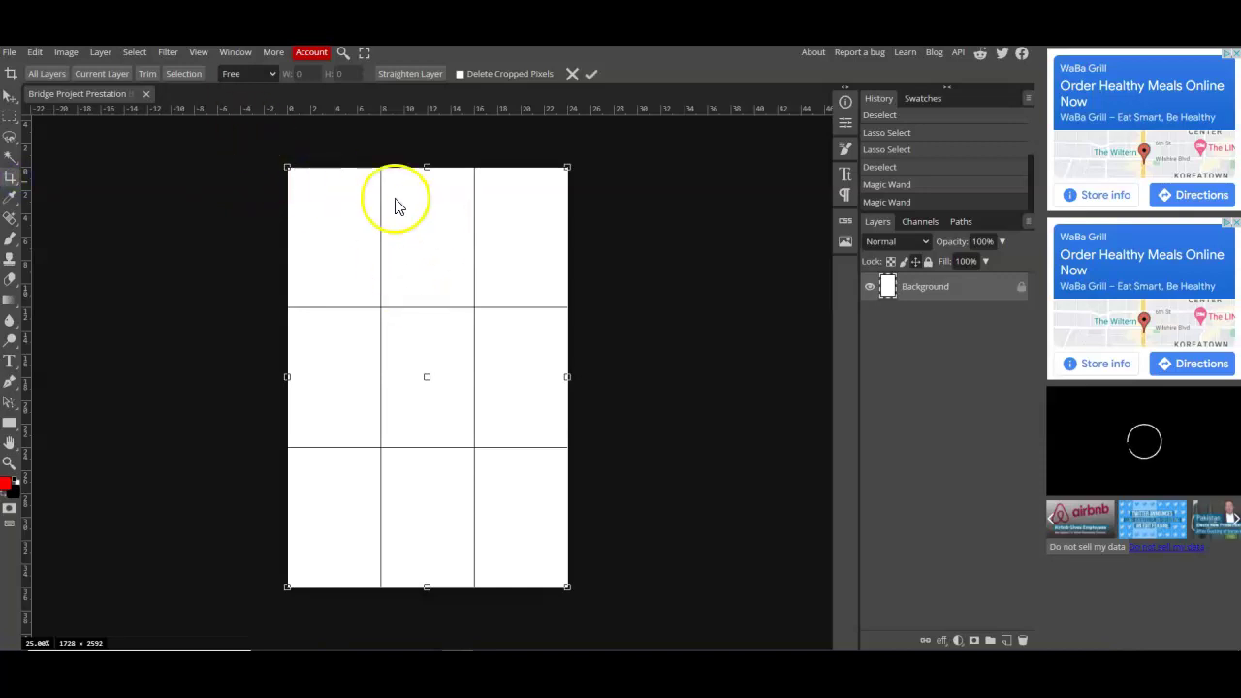
pyautogui.click(9, 178)
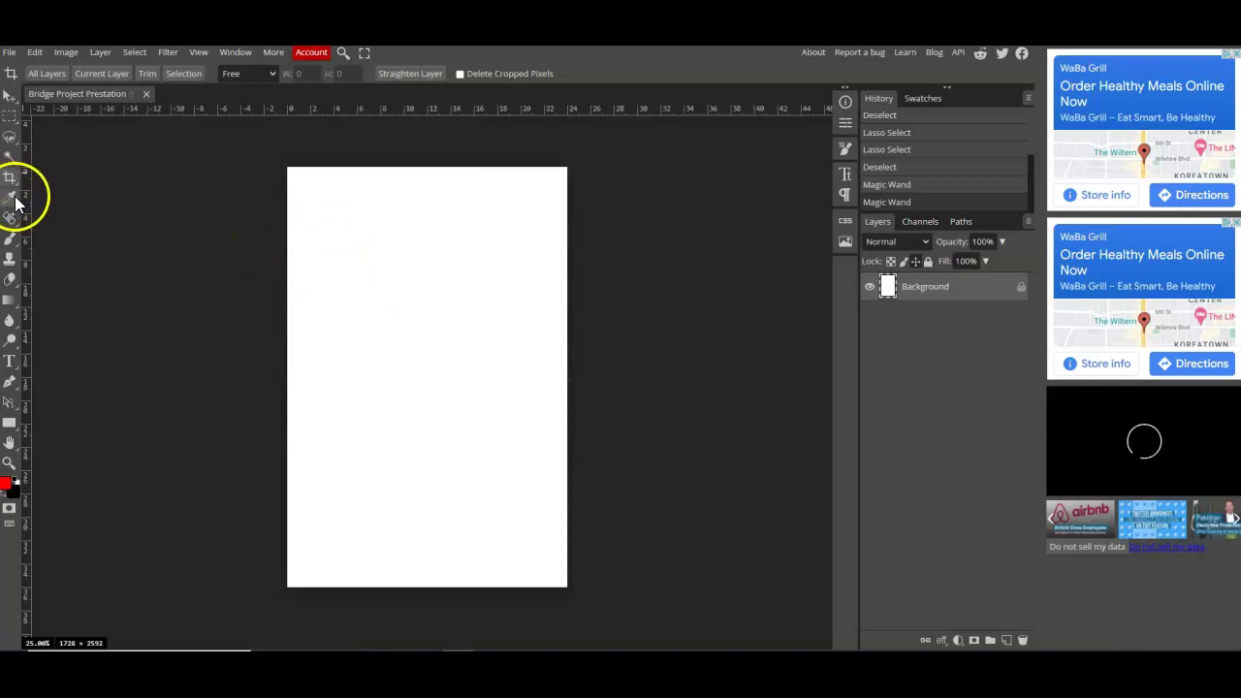
pyautogui.click(11, 205)
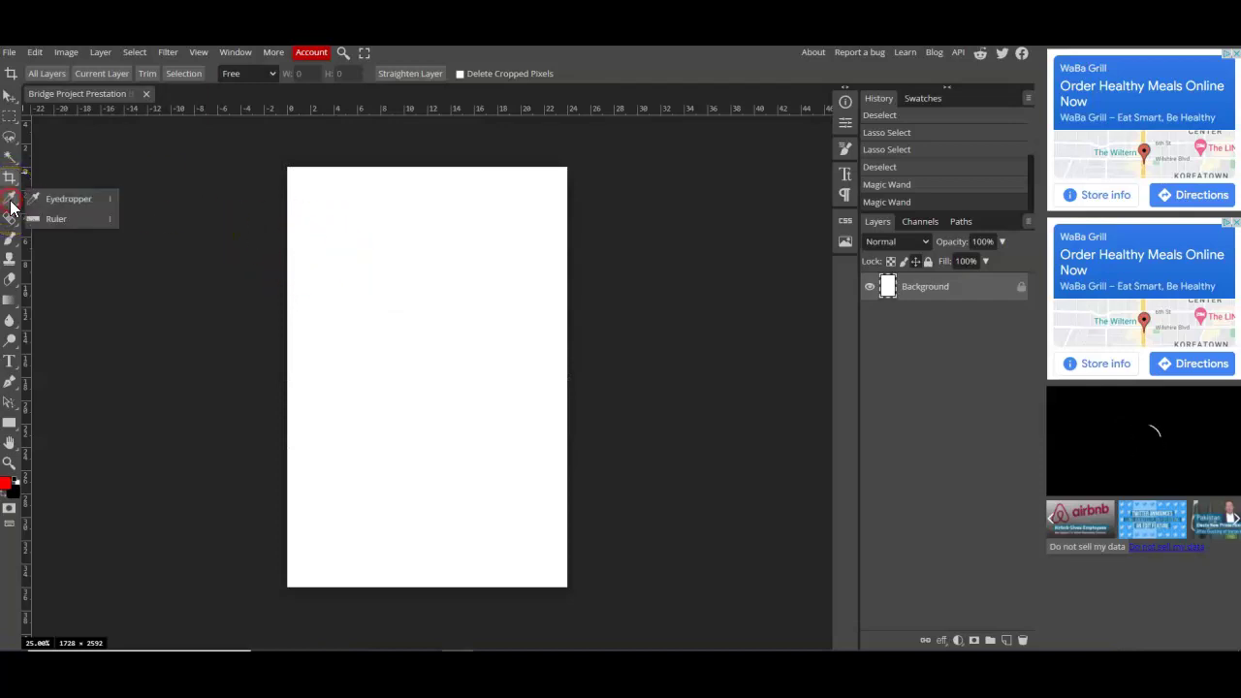
pyautogui.click(68, 200)
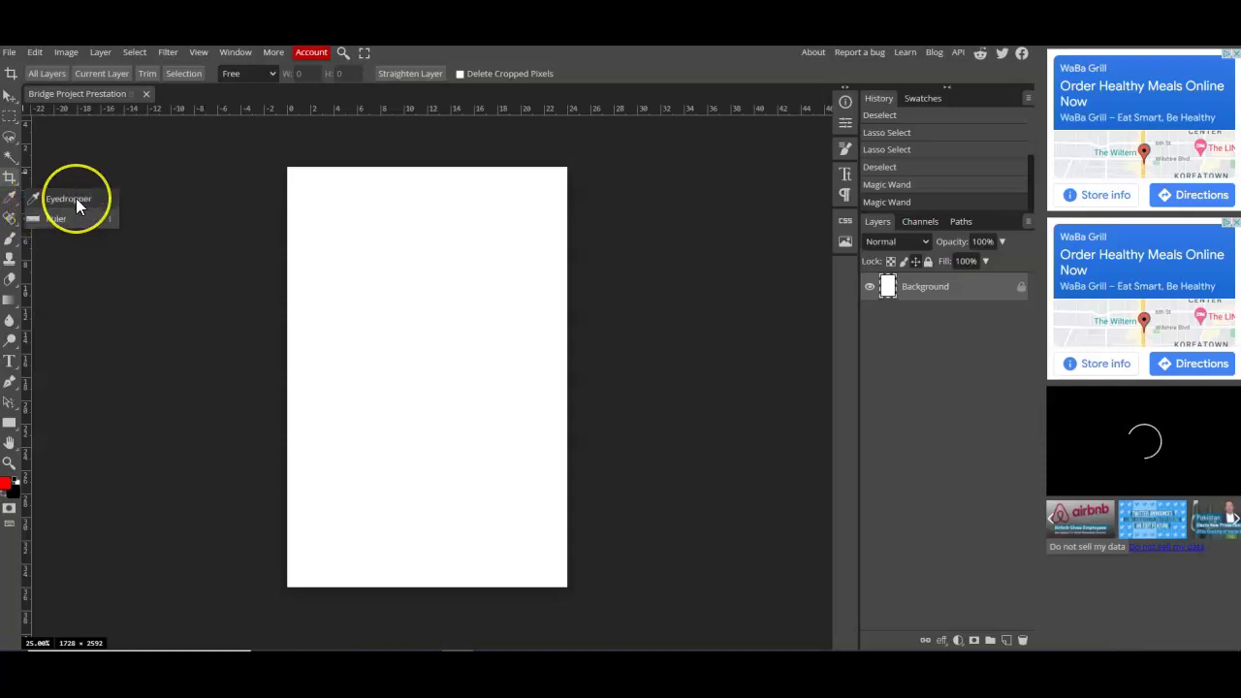
pyautogui.click(67, 199)
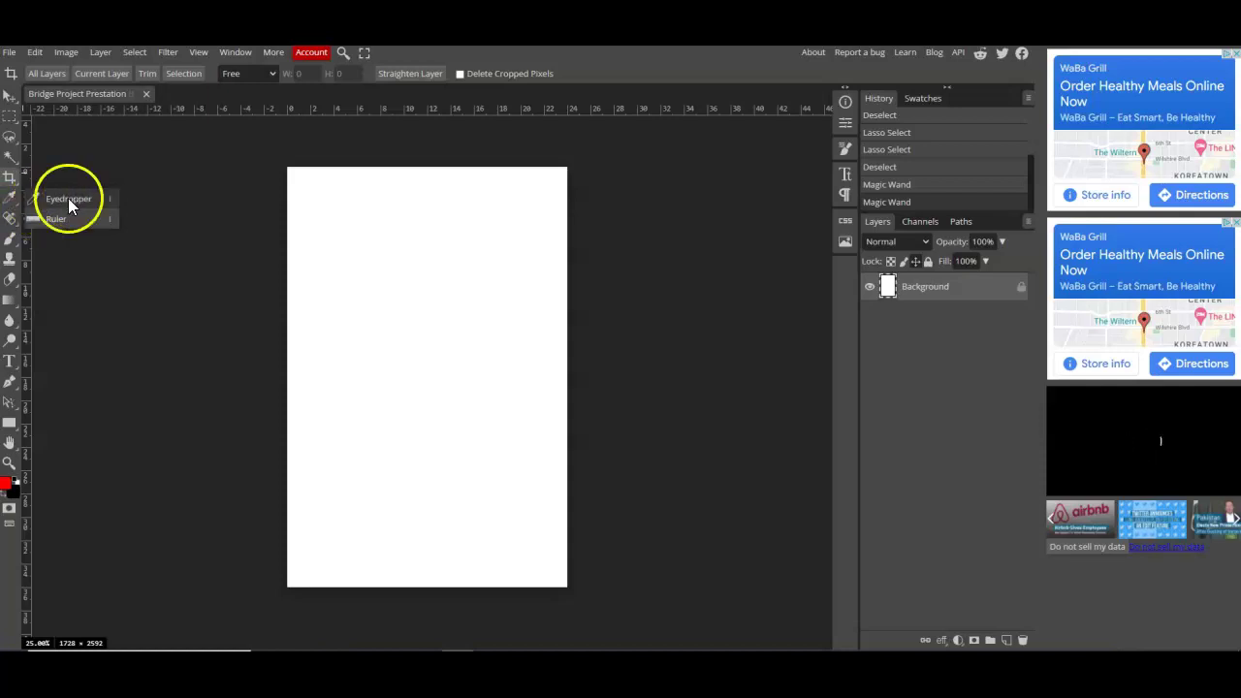
pyautogui.click(16, 203)
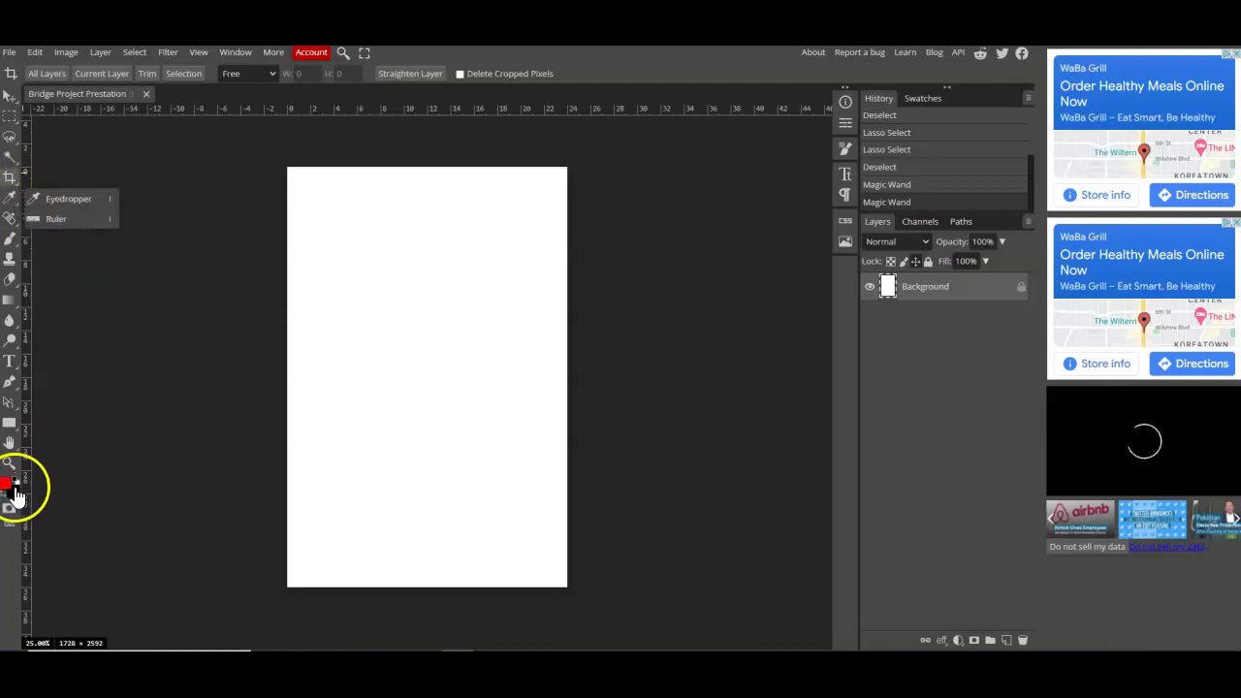
pyautogui.click(10, 219)
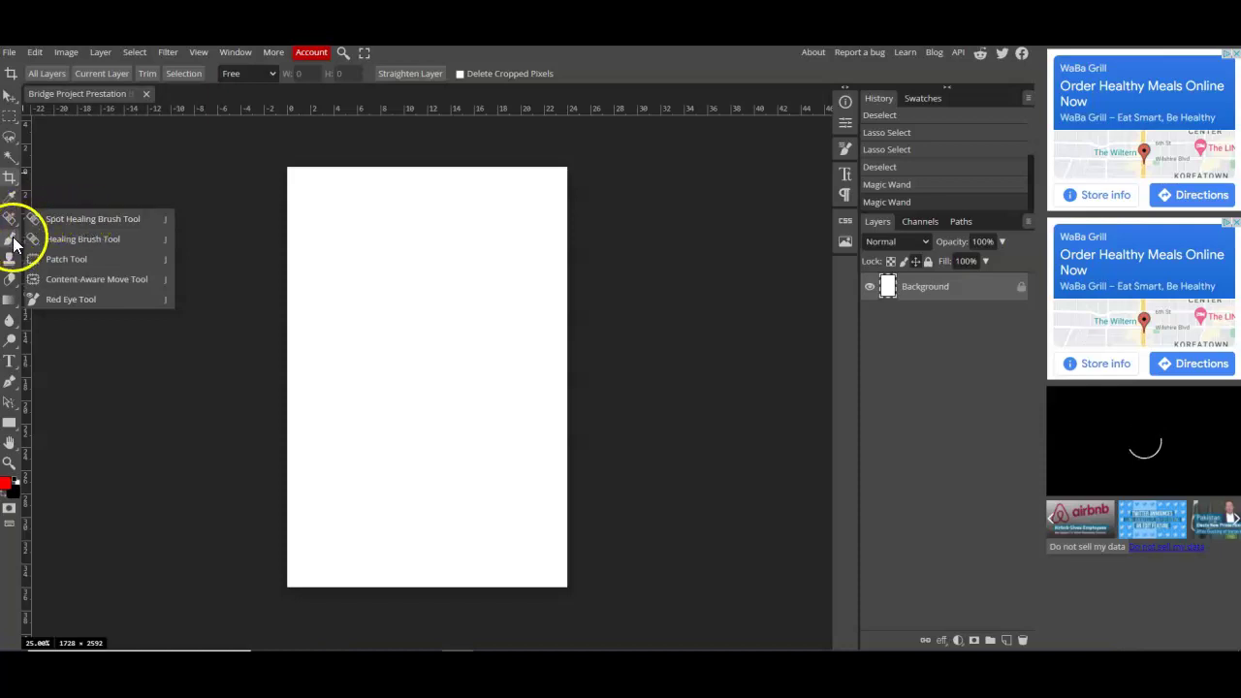
# Paint a soft red dot in the upper half of the page with the Brush Tool, using a 397 px Soft Round tip
pyautogui.click(12, 241)
pyautogui.click(74, 243)
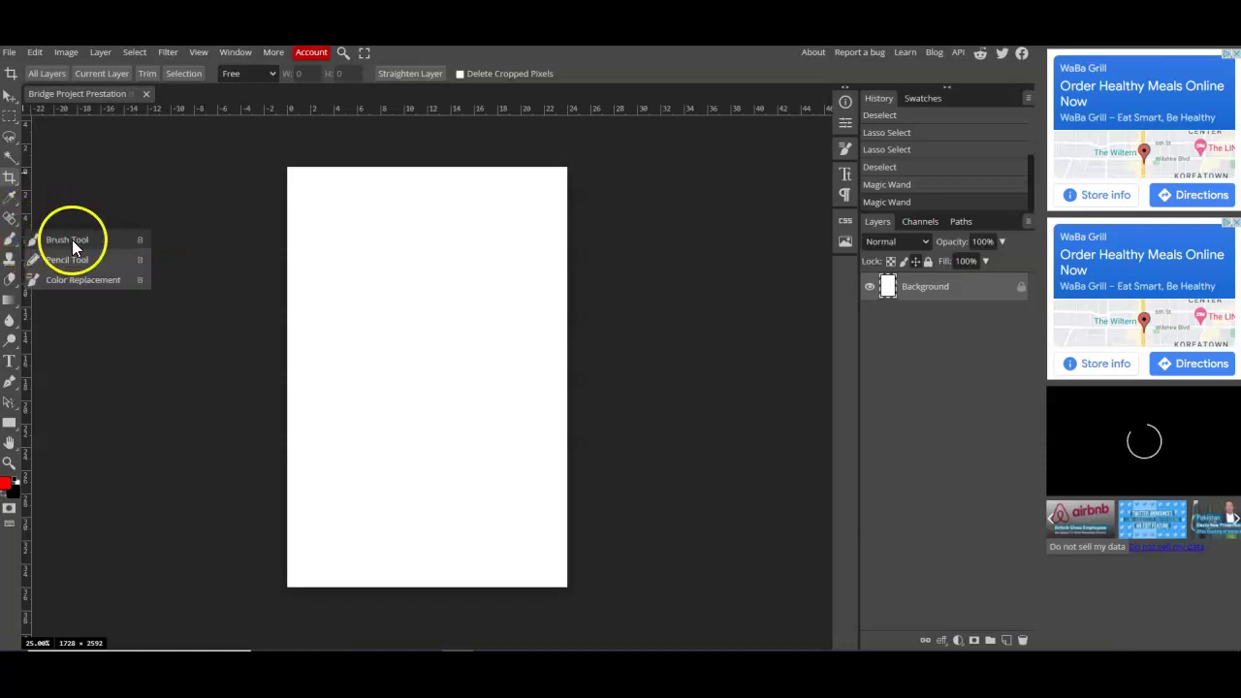
pyautogui.click(88, 235)
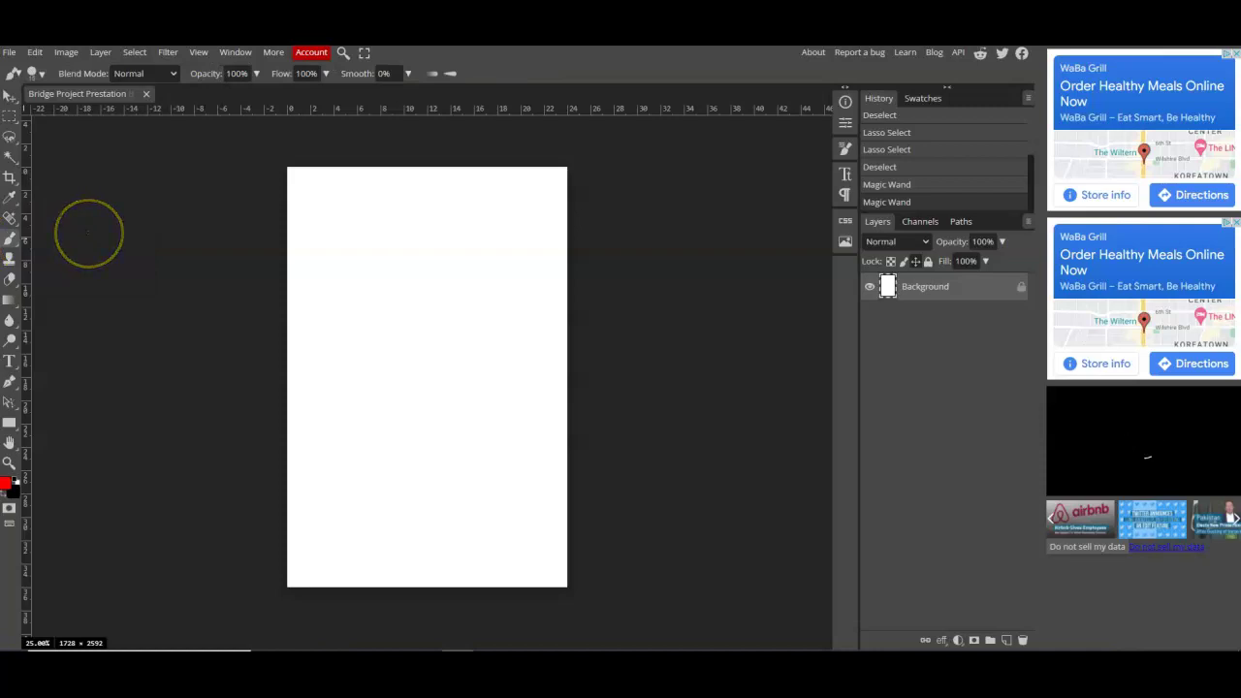
pyautogui.click(123, 133)
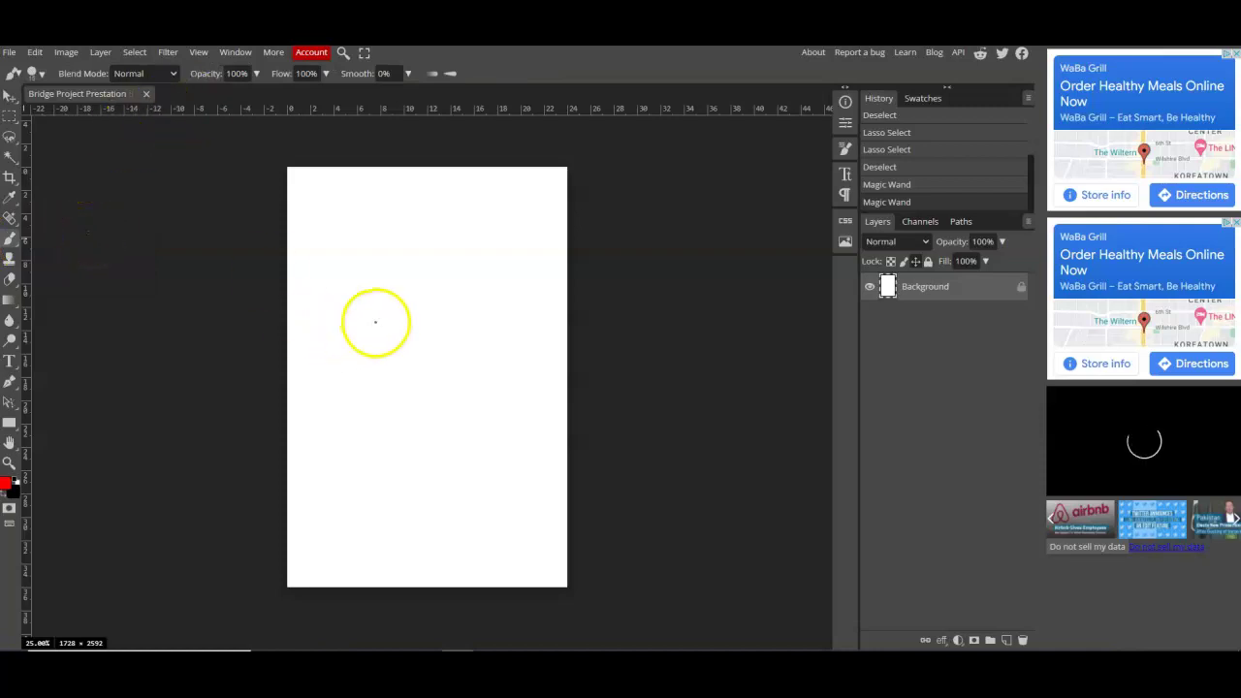
pyautogui.rightClick(378, 324)
pyautogui.moveTo(471, 350); pyautogui.dragTo(521, 355)
pyautogui.click(415, 402)
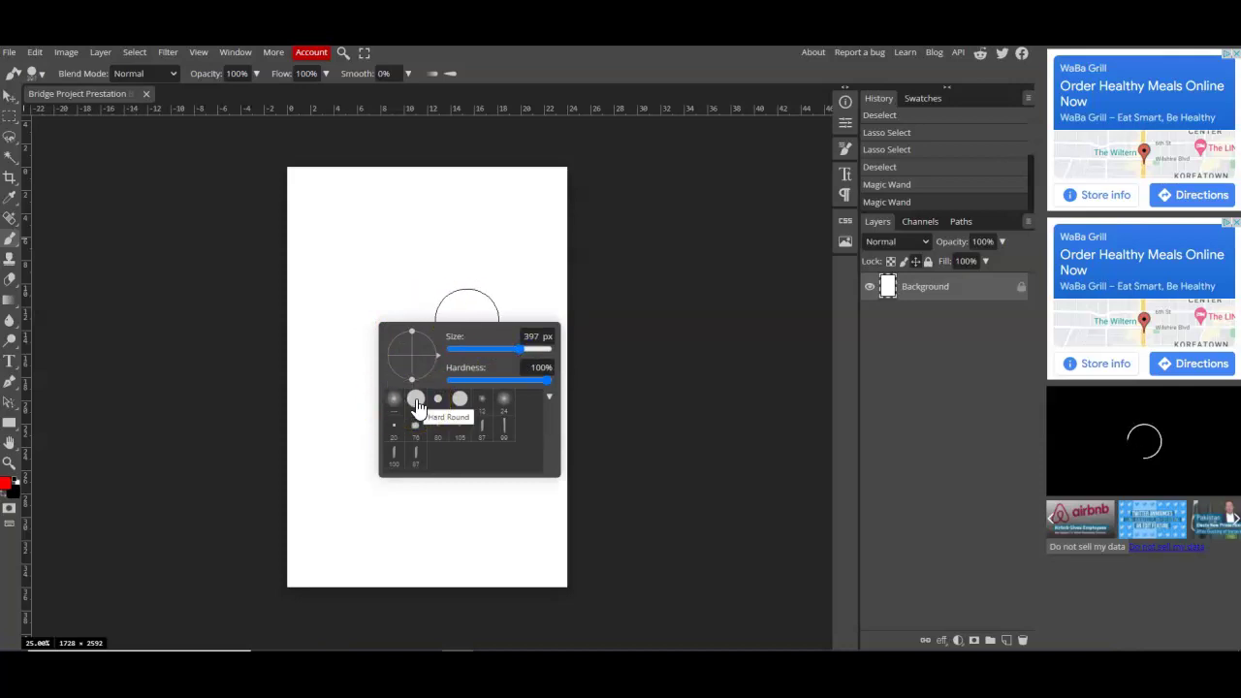
pyautogui.click(395, 400)
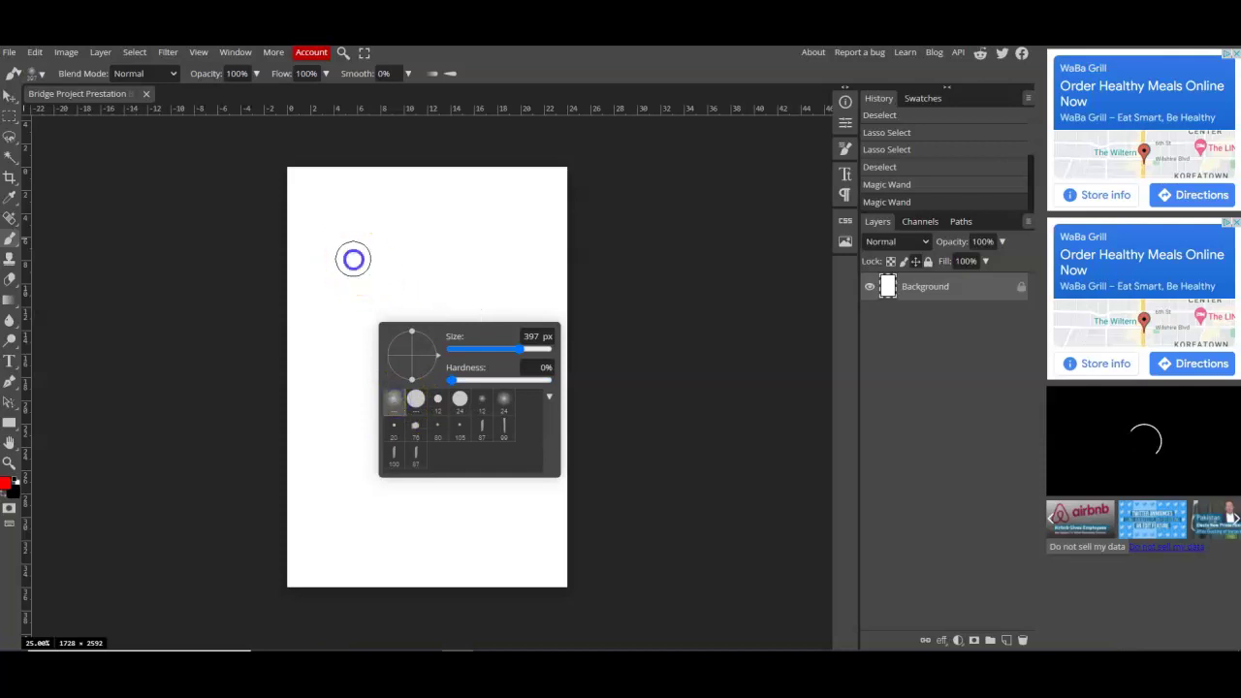
pyautogui.click(353, 259)
# Paint a sharp-edged red dot beside the soft one with a Hard Round brush tip
pyautogui.rightClick(417, 277)
pyautogui.click(457, 352)
pyautogui.click(480, 232)
pyautogui.click(515, 393)
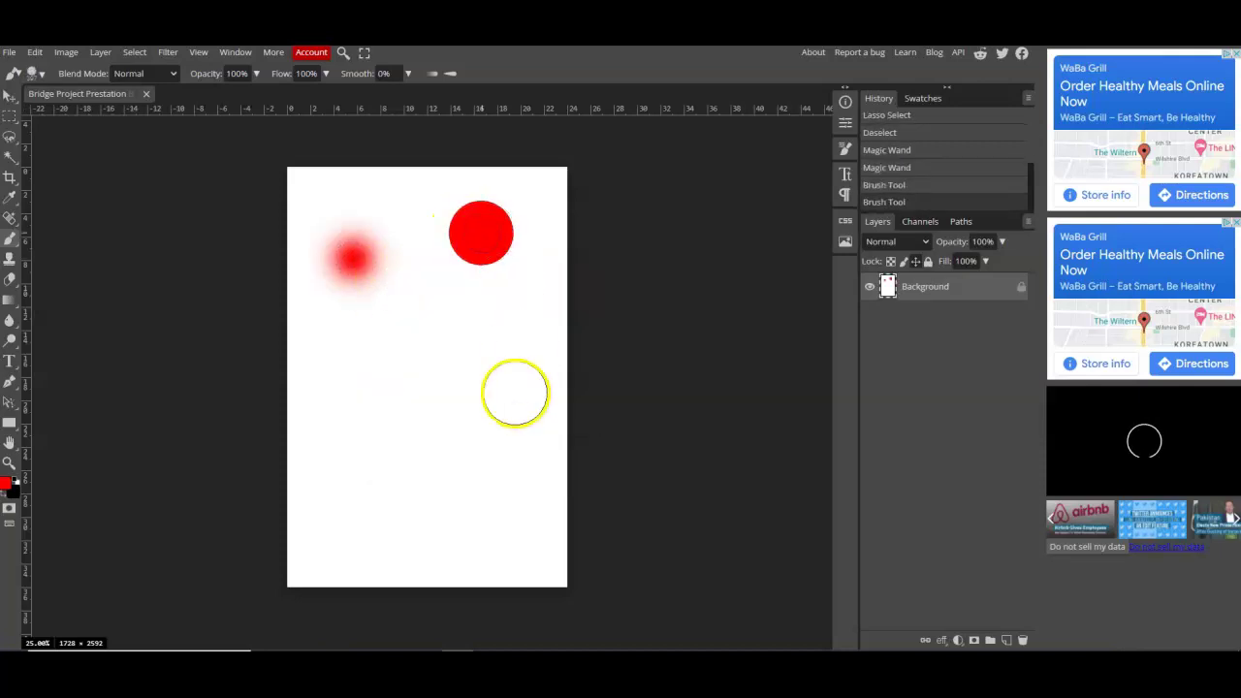
# Lower the brush hardness to 43% and paint another 397 px red dot below the sharp-edged one
pyautogui.rightClick(304, 324)
pyautogui.click(341, 379)
pyautogui.click(419, 384)
pyautogui.moveTo(476, 384)
pyautogui.mouseDown()
pyautogui.moveTo(388, 379)
pyautogui.moveTo(424, 381)
pyautogui.mouseUp()
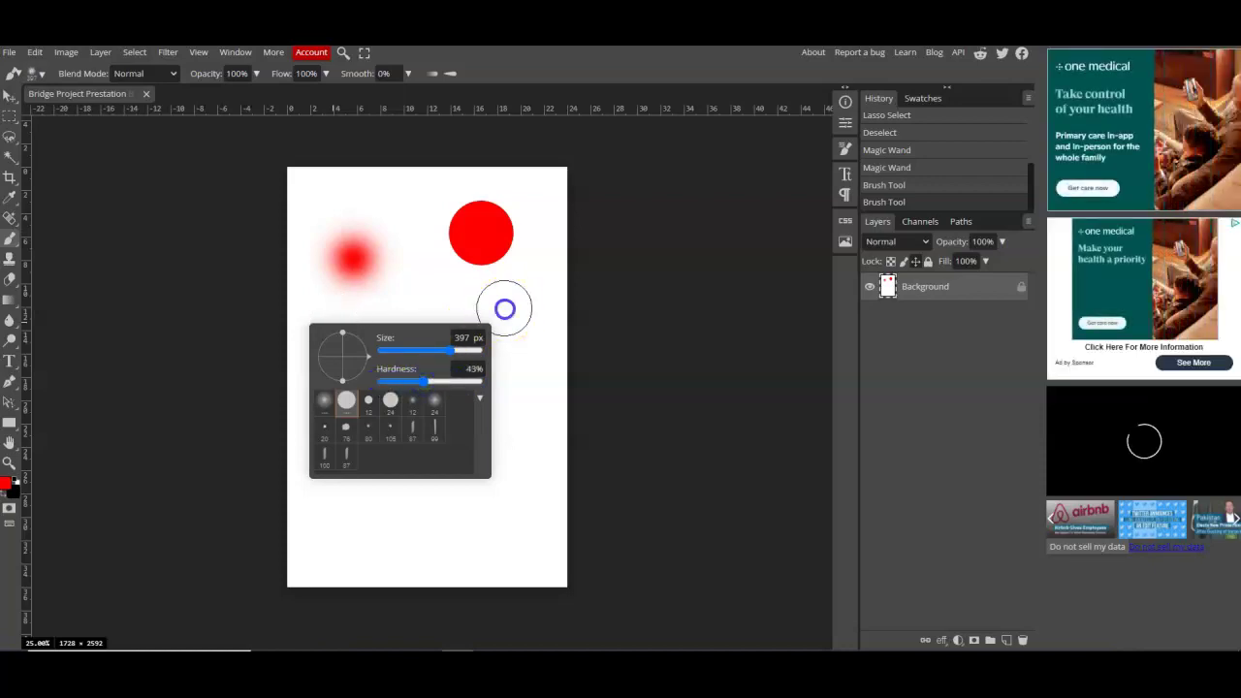
pyautogui.click(504, 309)
# Undo all three red brush dots on the page
pyautogui.rightClick(405, 377)
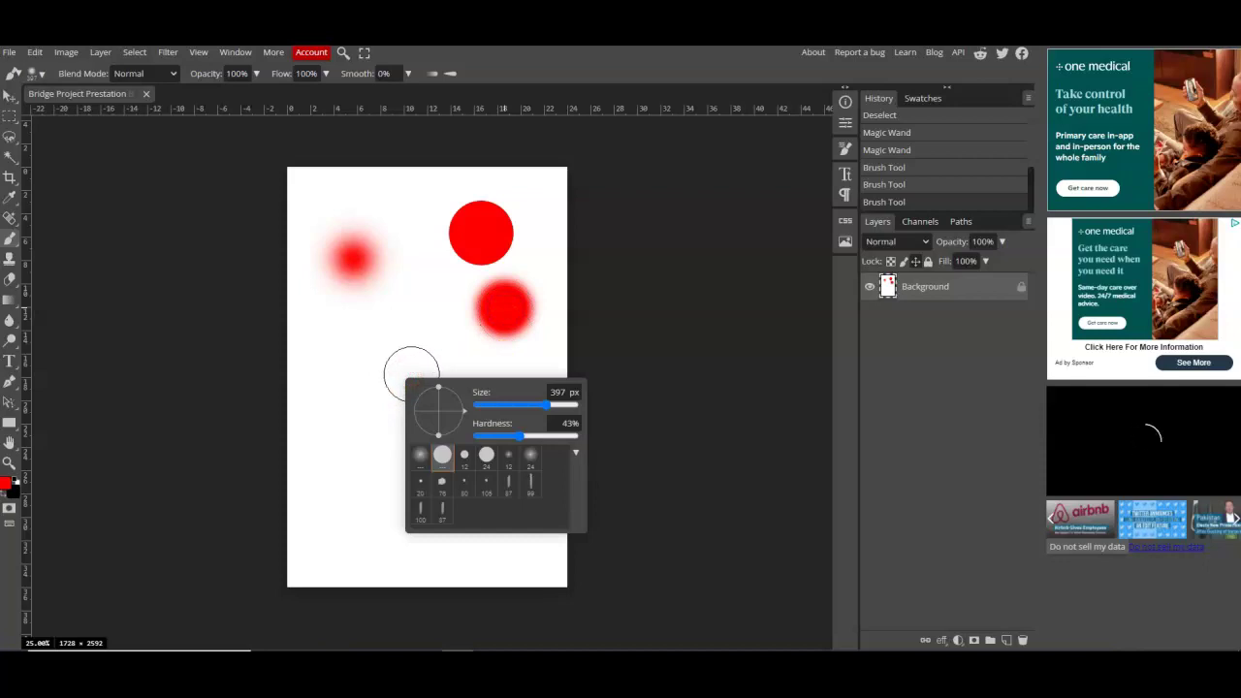
pyautogui.click(375, 320)
pyautogui.hotkey('ctrl', 'z')
pyautogui.hotkey('ctrl', 'z')
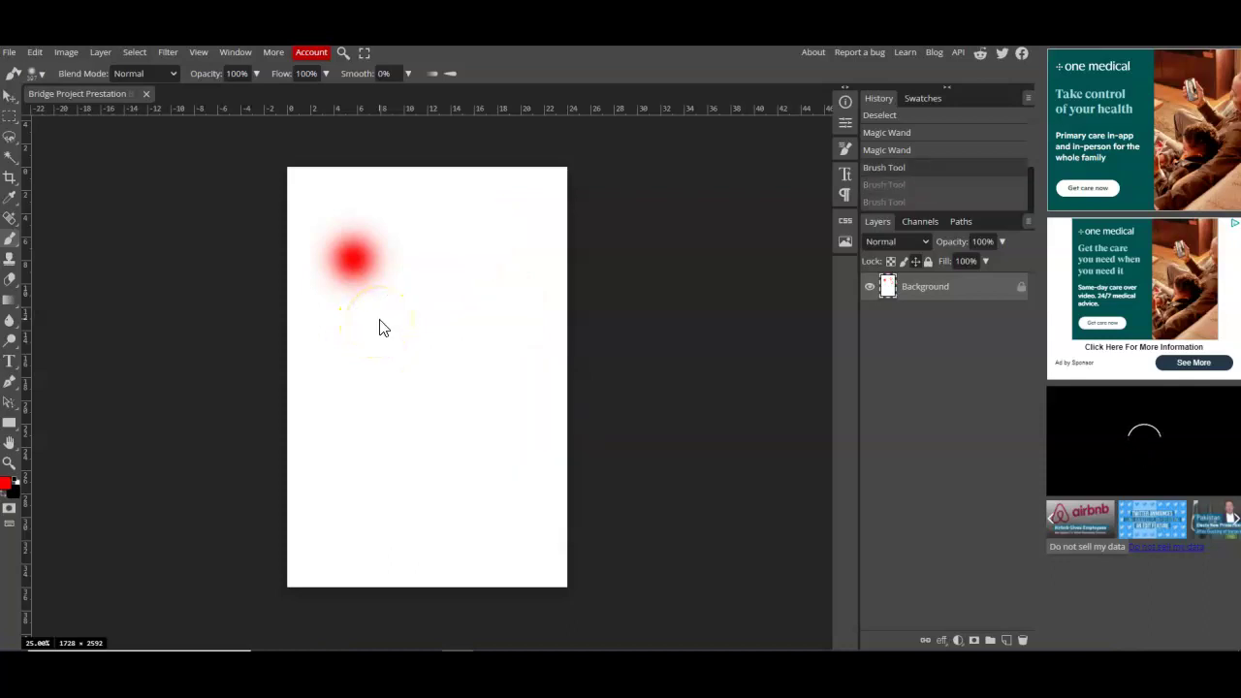
pyautogui.hotkey('ctrl', 'z')
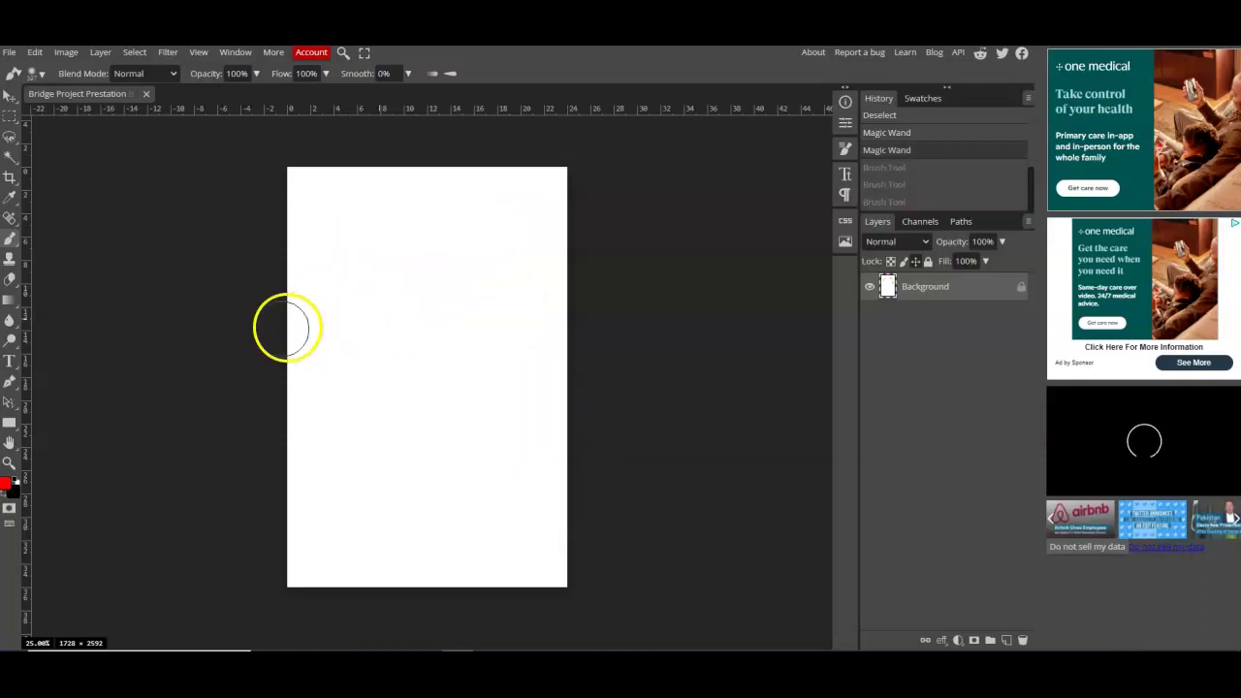
# Activate the Eraser Tool and set its tip to 625 px with 100% hardness
pyautogui.click(9, 260)
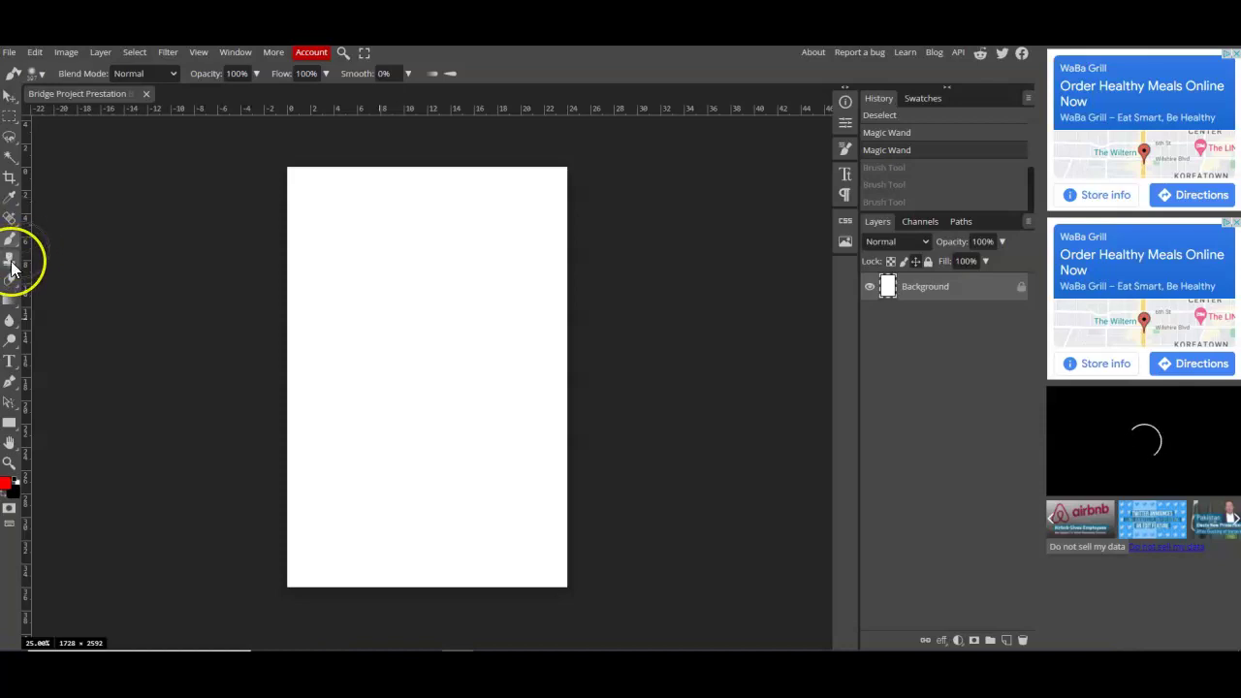
pyautogui.click(12, 280)
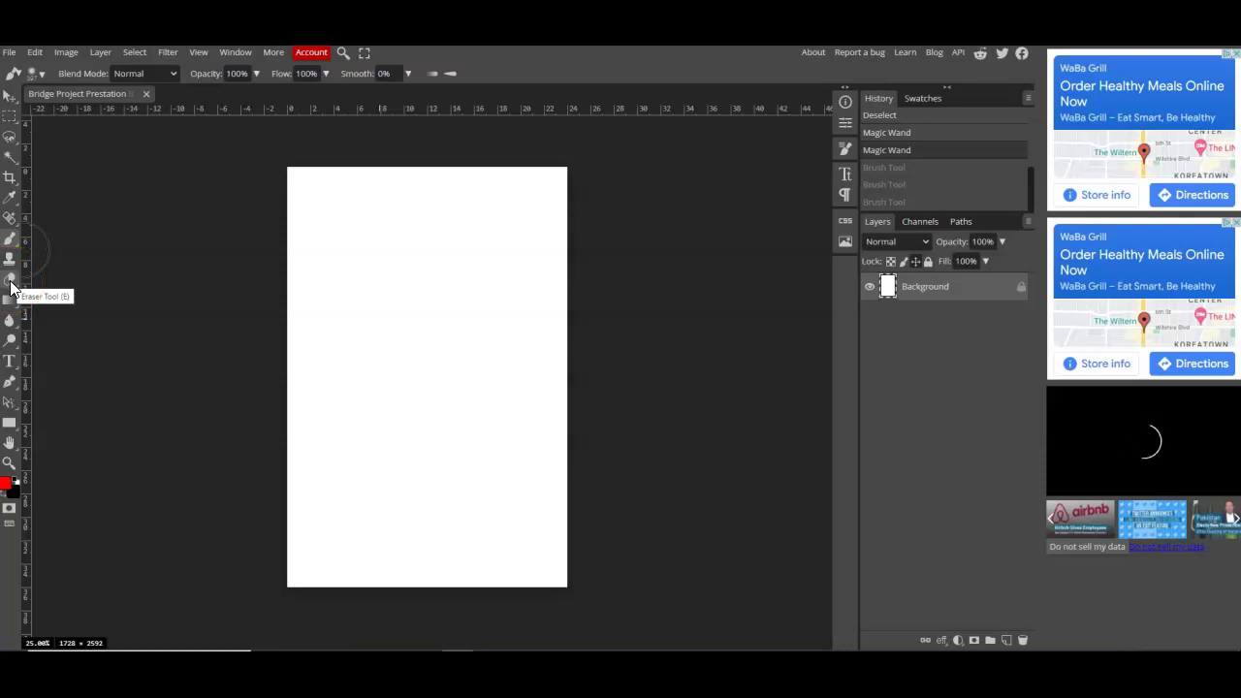
pyautogui.click(12, 284)
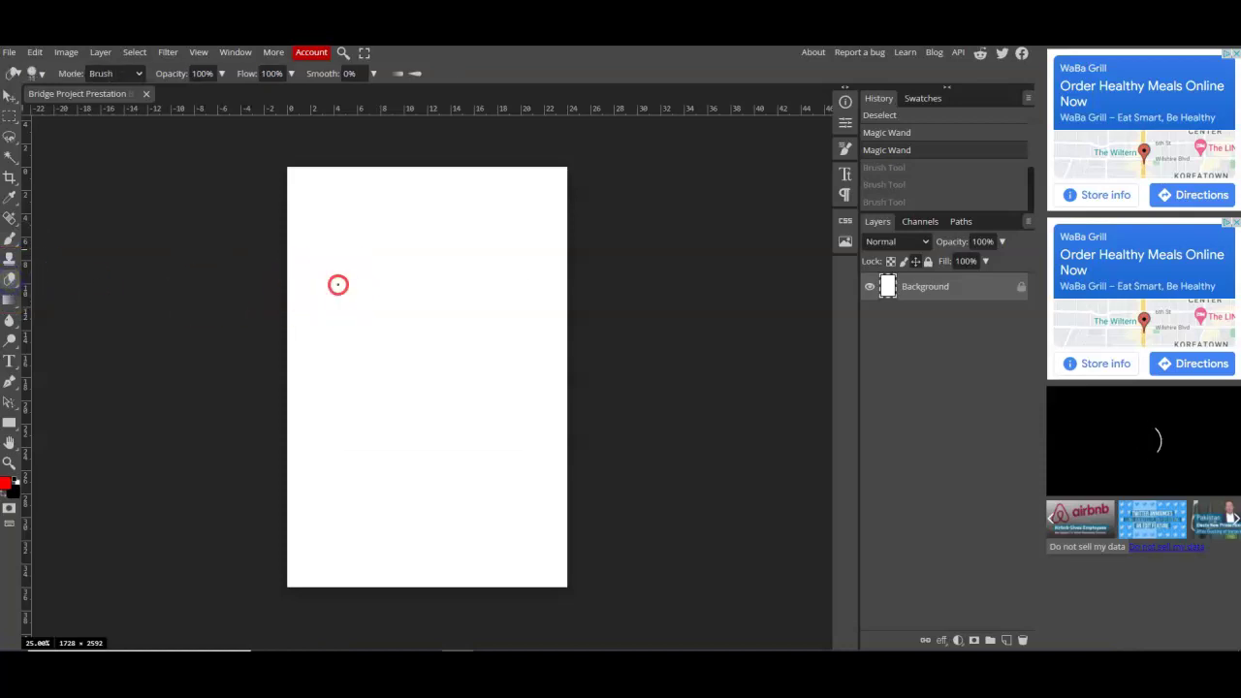
pyautogui.rightClick(338, 284)
pyautogui.moveTo(395, 311); pyautogui.dragTo(493, 313)
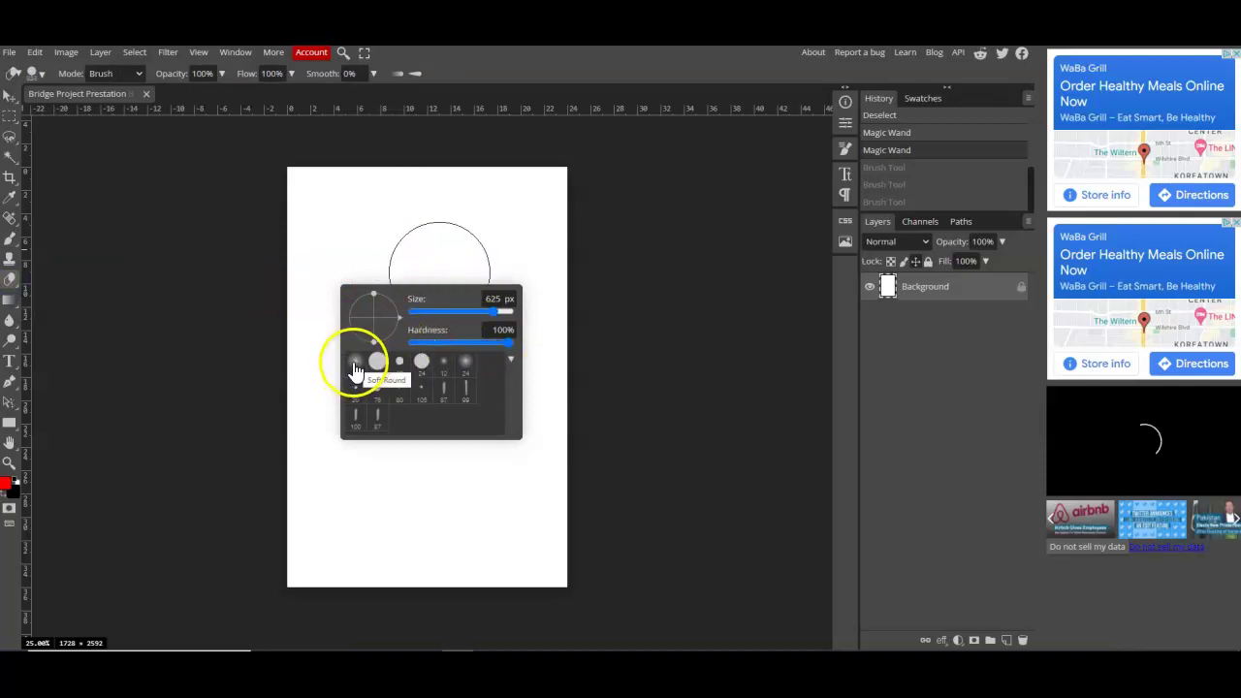
pyautogui.moveTo(498, 343)
pyautogui.mouseDown()
pyautogui.moveTo(455, 347)
pyautogui.moveTo(512, 346)
pyautogui.mouseUp()
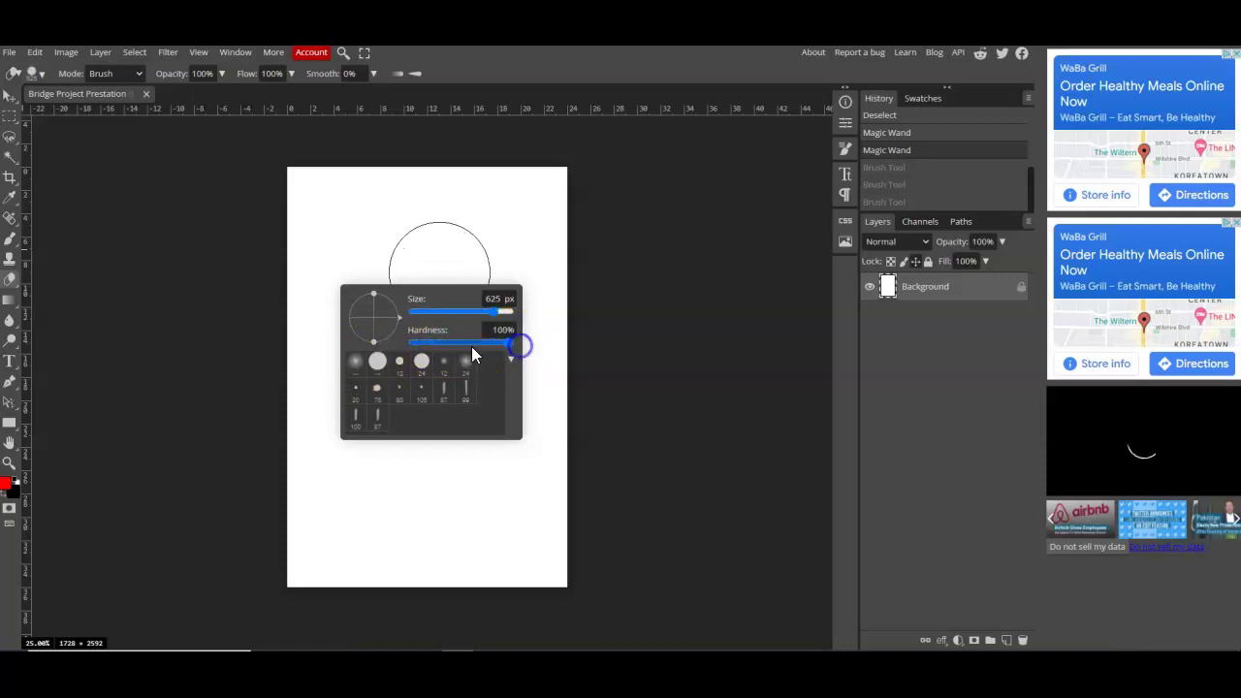
# Look over the variants in the Gradient, Blur and Dodge tool groups
pyautogui.rightClick(10, 299)
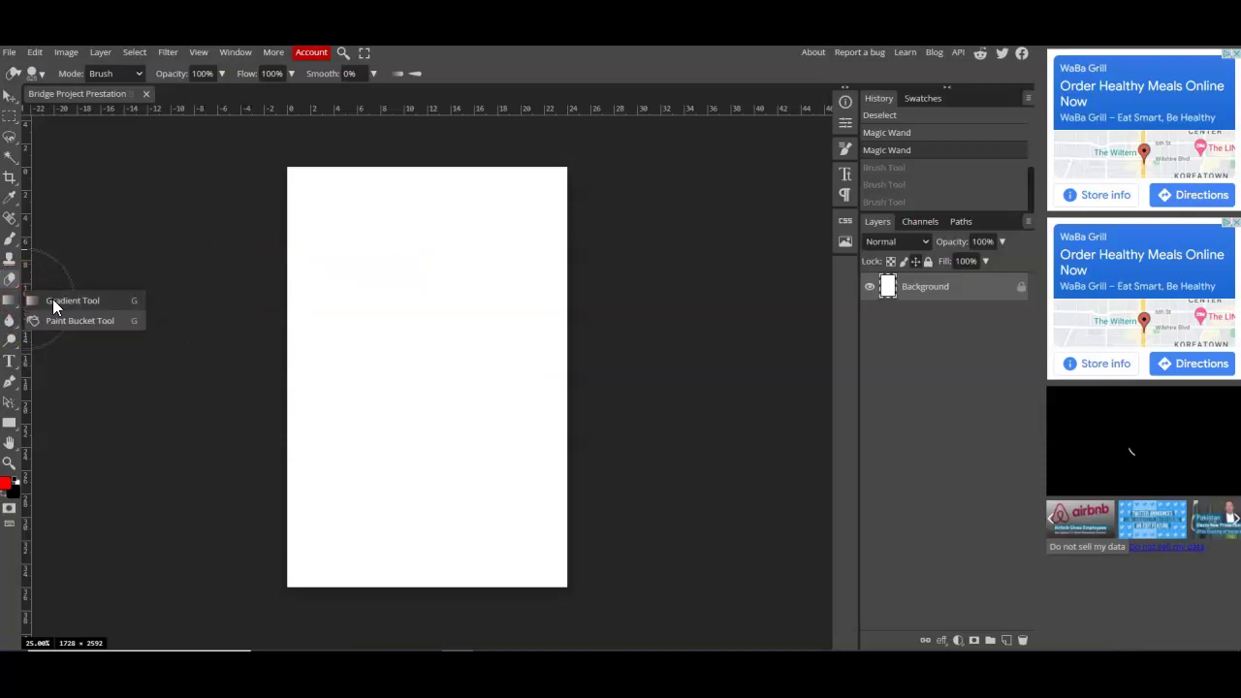
pyautogui.click(31, 321)
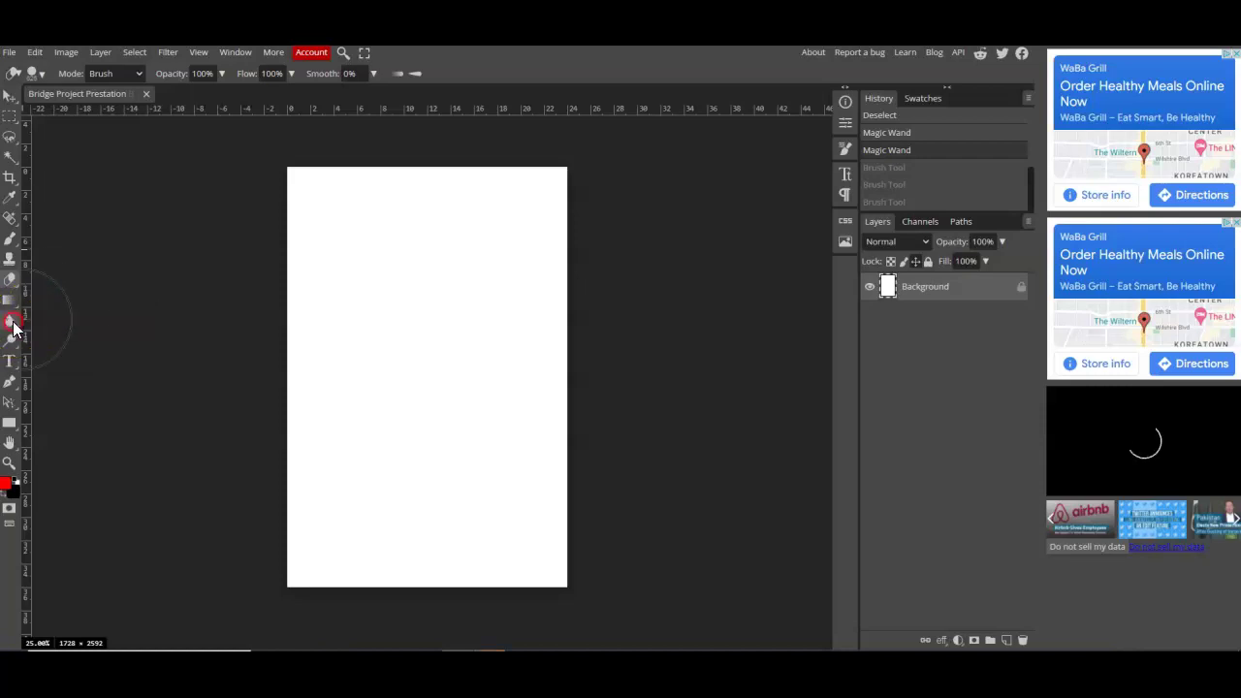
pyautogui.rightClick(12, 324)
pyautogui.click(70, 324)
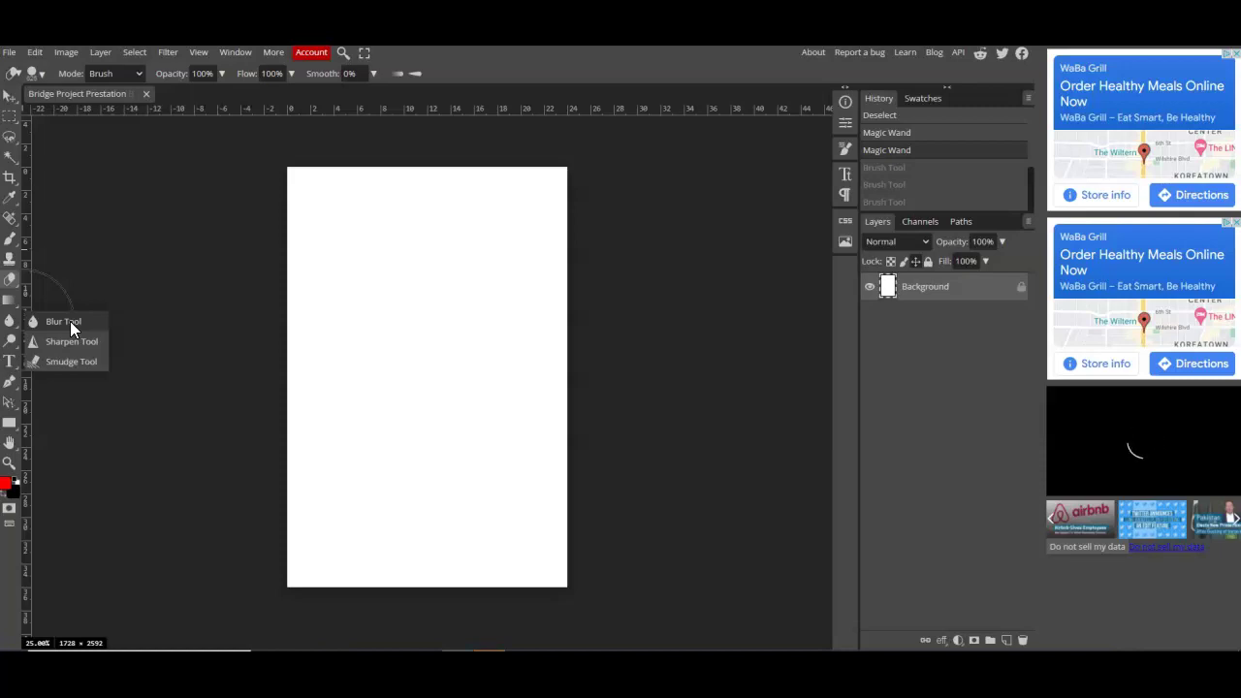
pyautogui.click(81, 364)
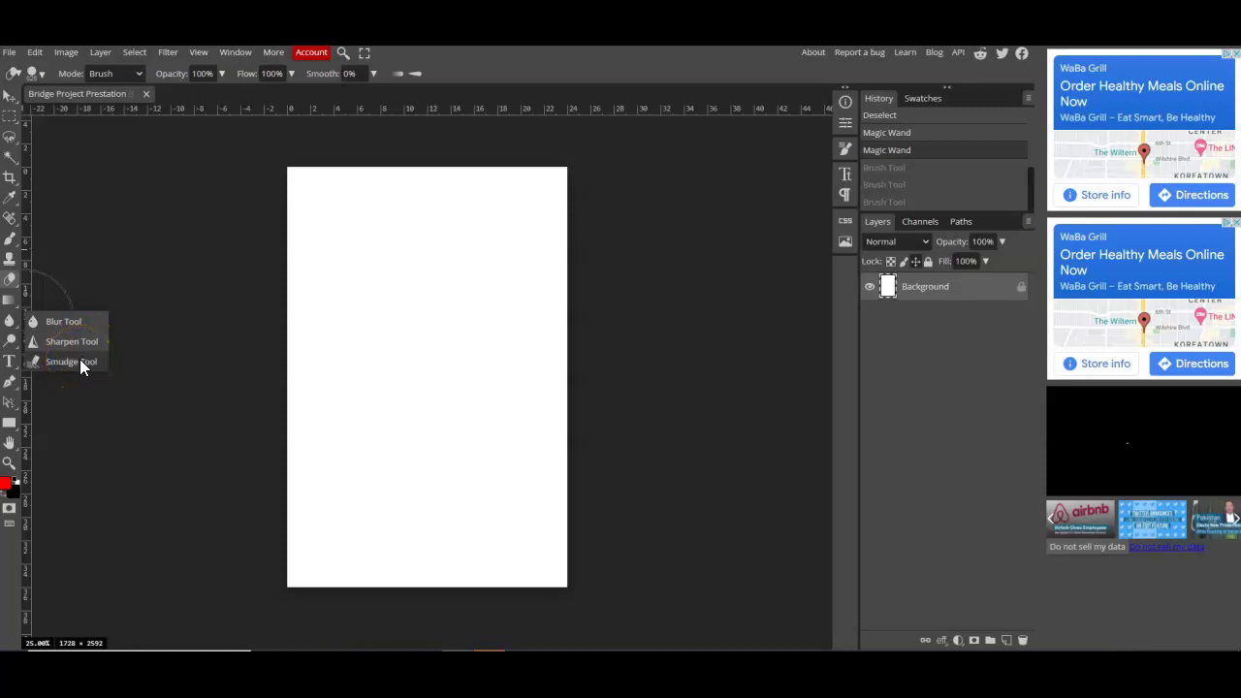
pyautogui.click(69, 361)
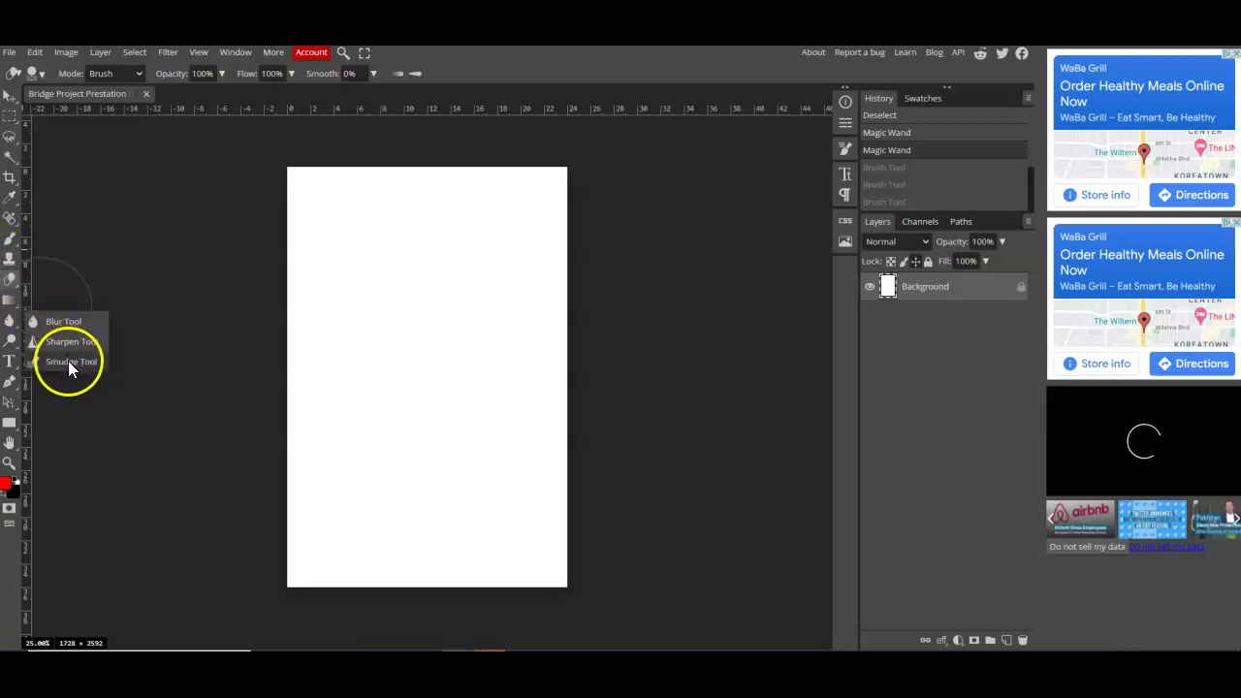
pyautogui.rightClick(9, 340)
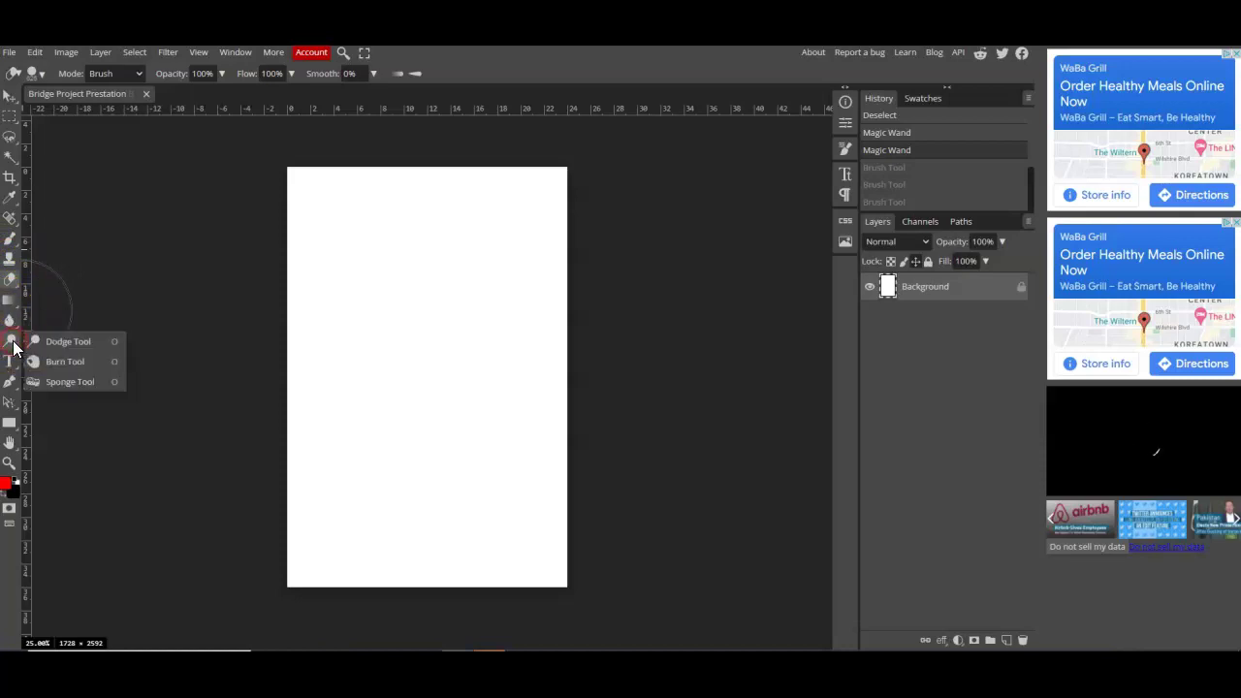
pyautogui.click(62, 361)
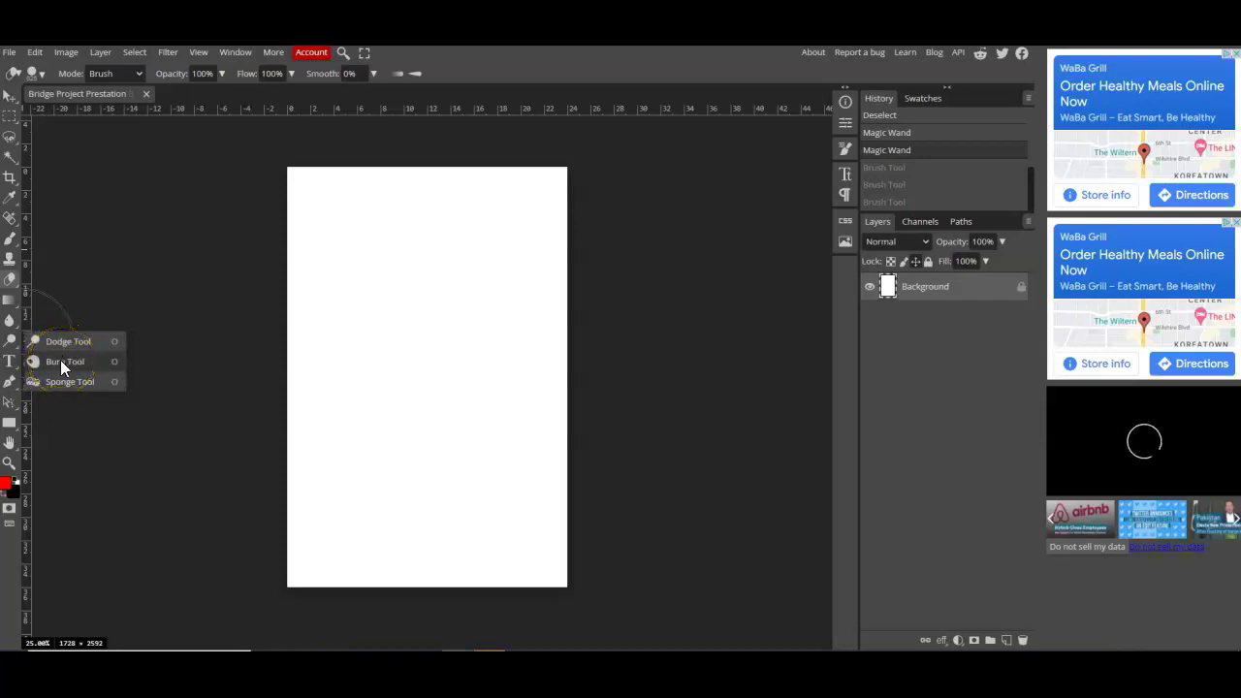
pyautogui.click(12, 345)
# Draw a text box about 18 by 12 inches in the upper half of the page and enter "THis is a text" with the Type Tool
pyautogui.moveTo(12, 366)
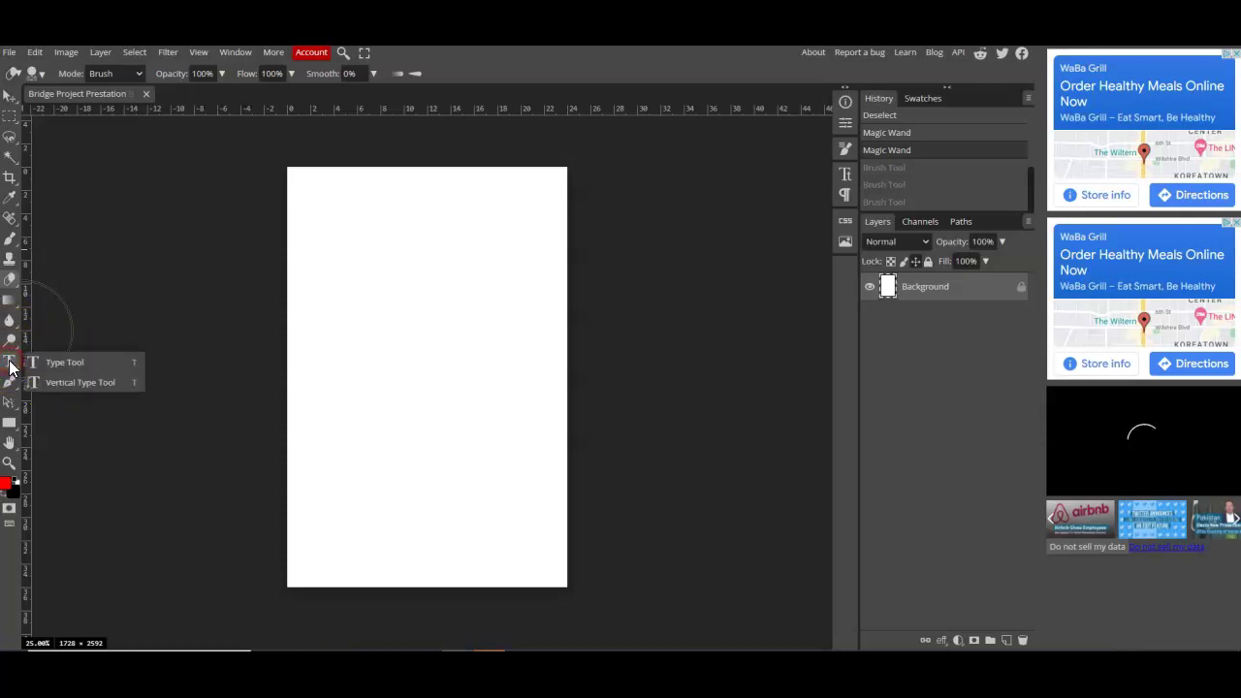
pyautogui.click(48, 359)
pyautogui.moveTo(319, 222); pyautogui.dragTo(530, 362)
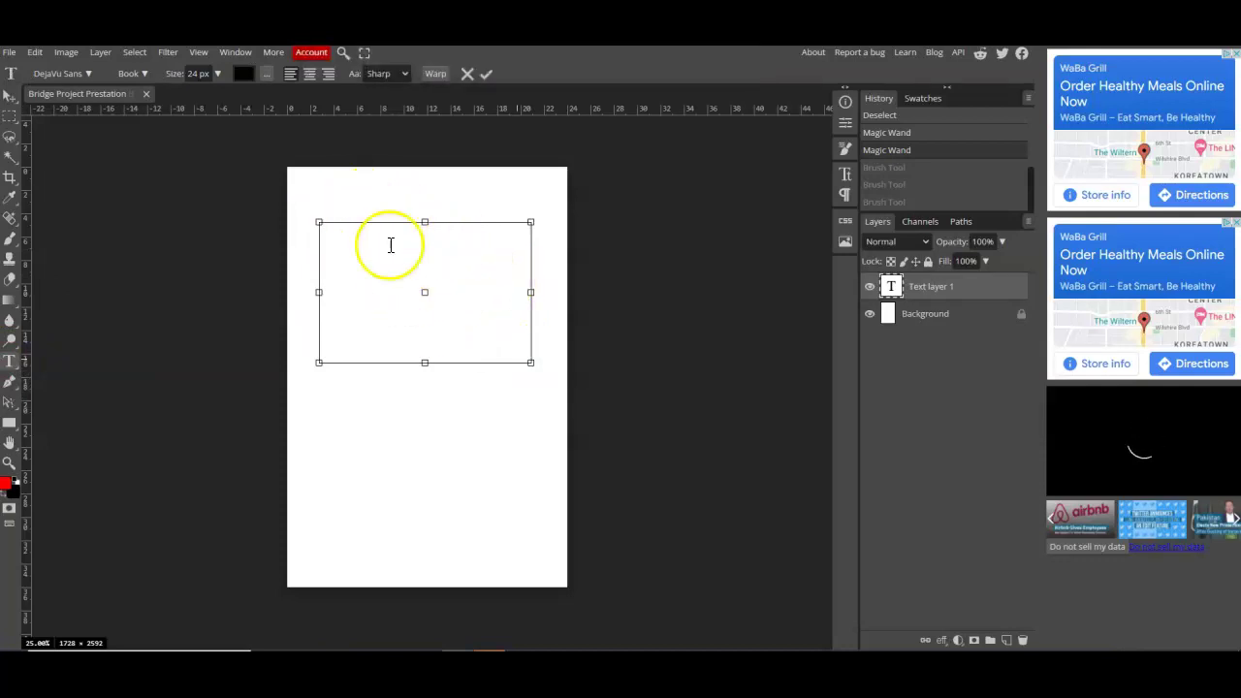
pyautogui.click(309, 78)
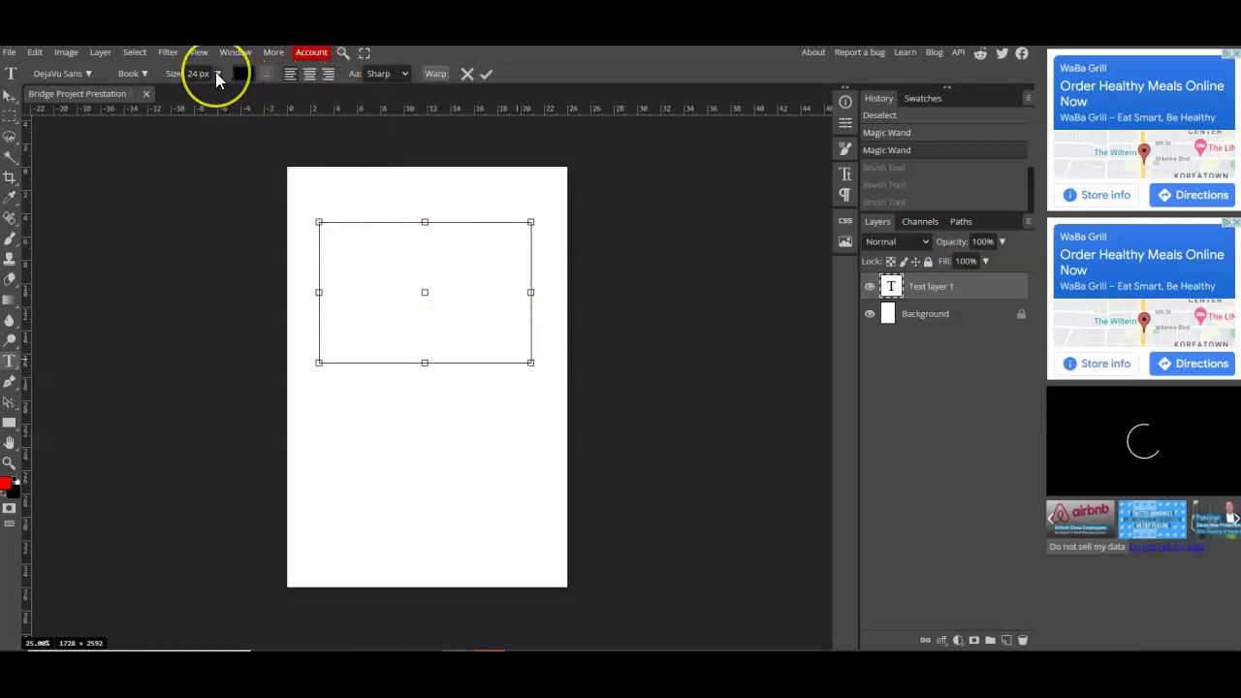
pyautogui.click(393, 251)
# Set the text "THis is a text" to 150 px and colour it red d11515
pyautogui.click(355, 228)
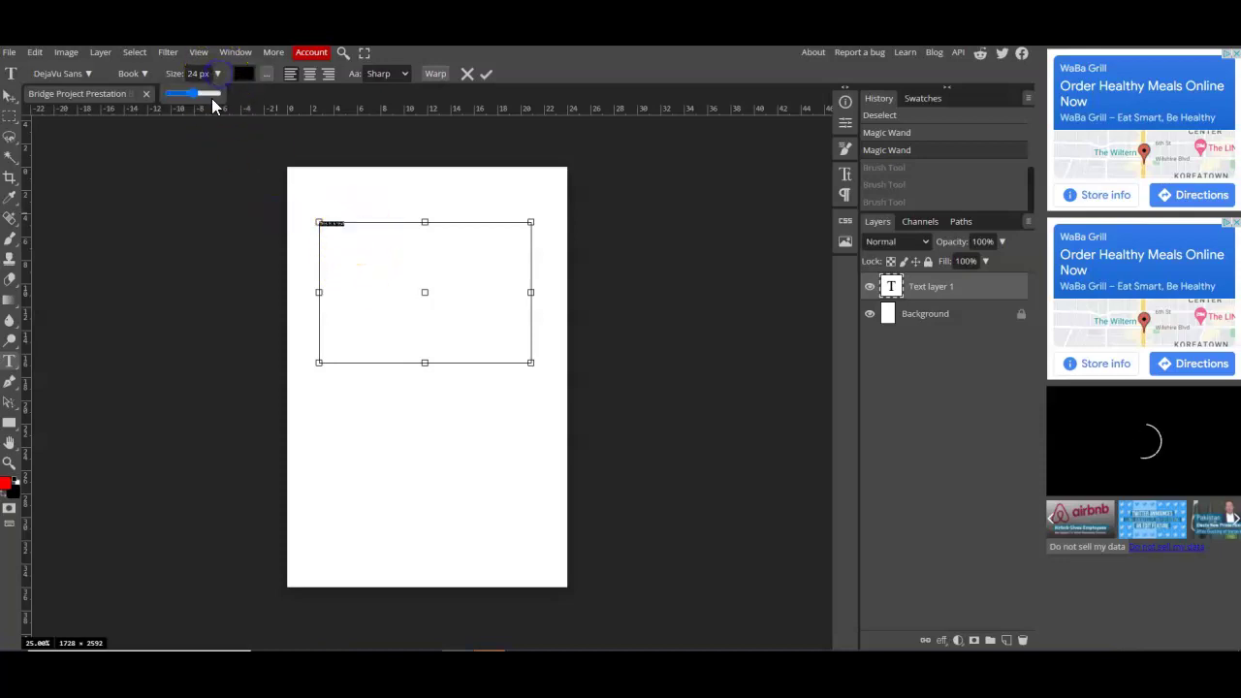
pyautogui.moveTo(195, 93); pyautogui.dragTo(241, 94)
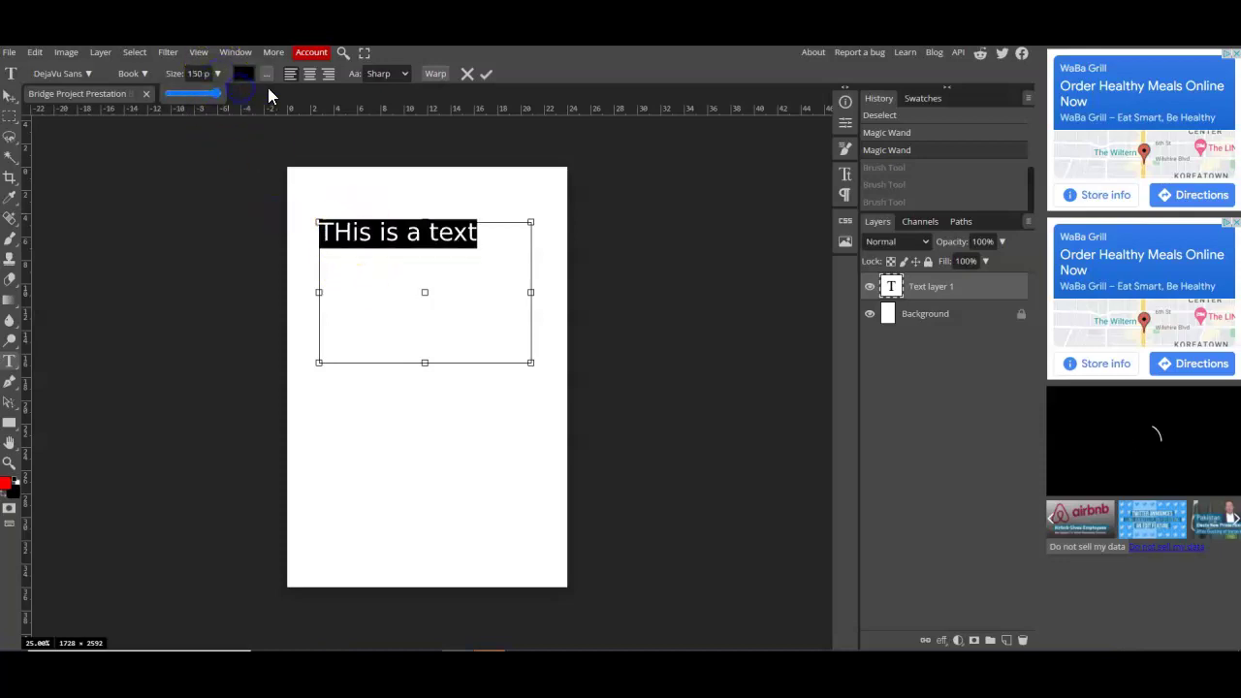
pyautogui.click(244, 75)
pyautogui.click(248, 196)
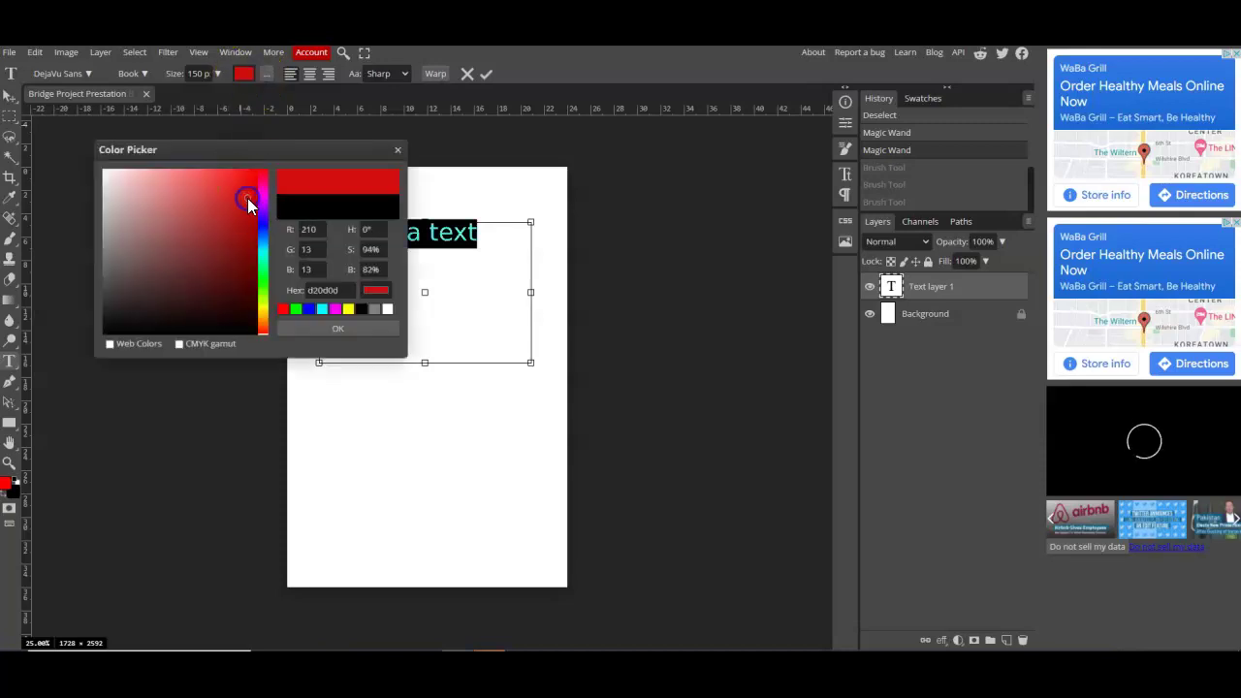
pyautogui.click(492, 279)
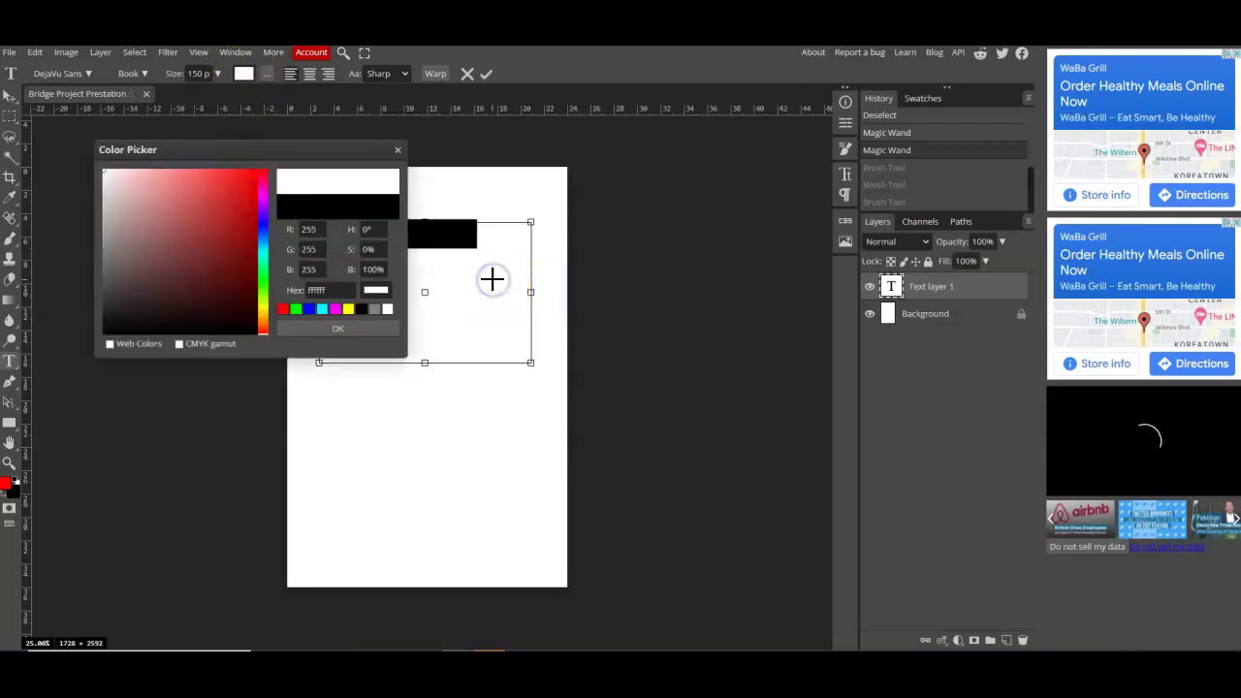
pyautogui.click(242, 198)
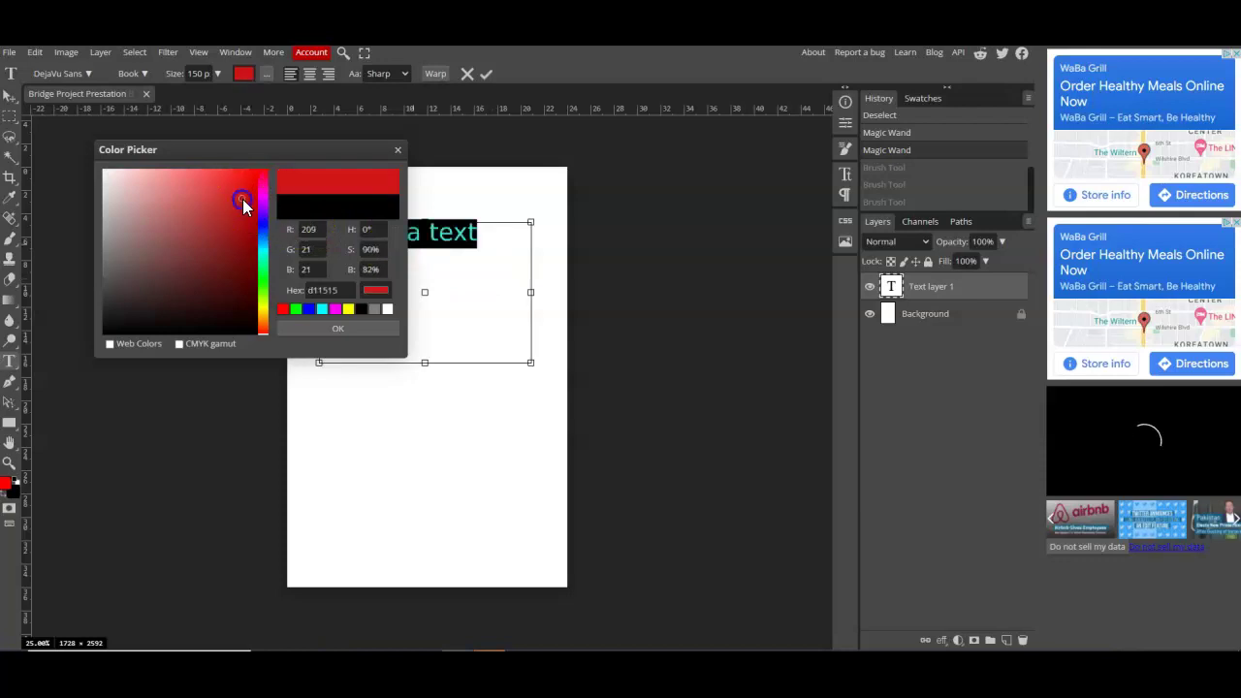
pyautogui.click(330, 330)
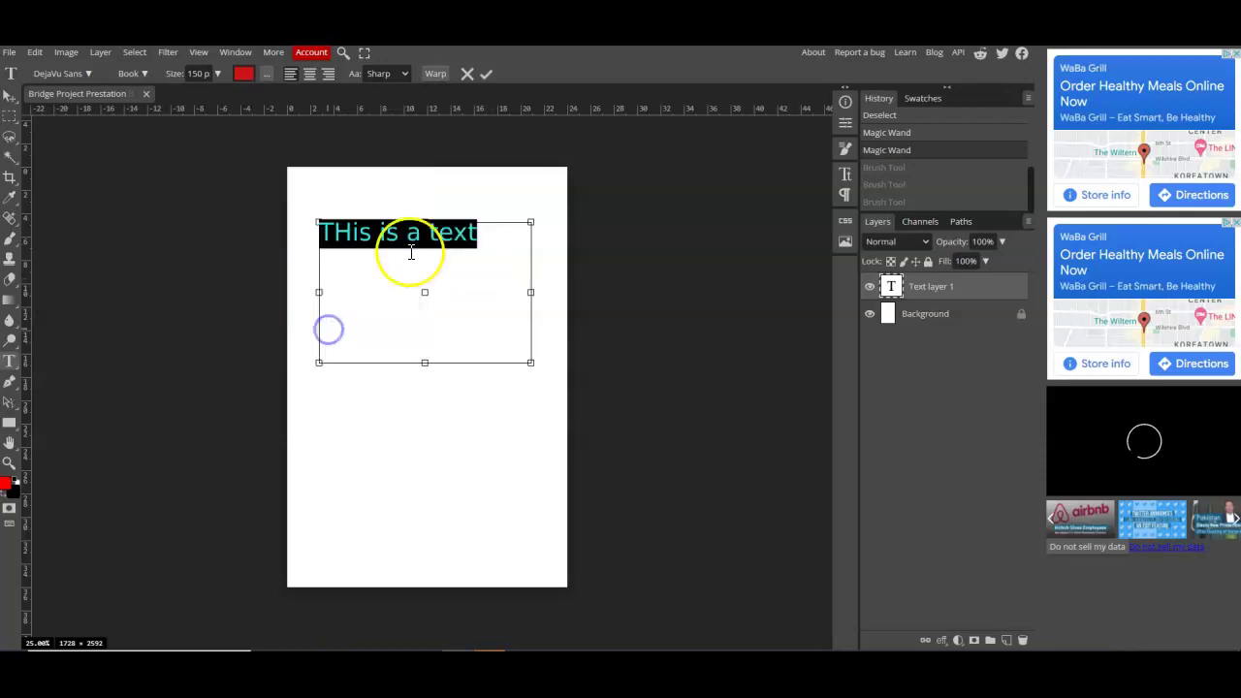
pyautogui.click(486, 234)
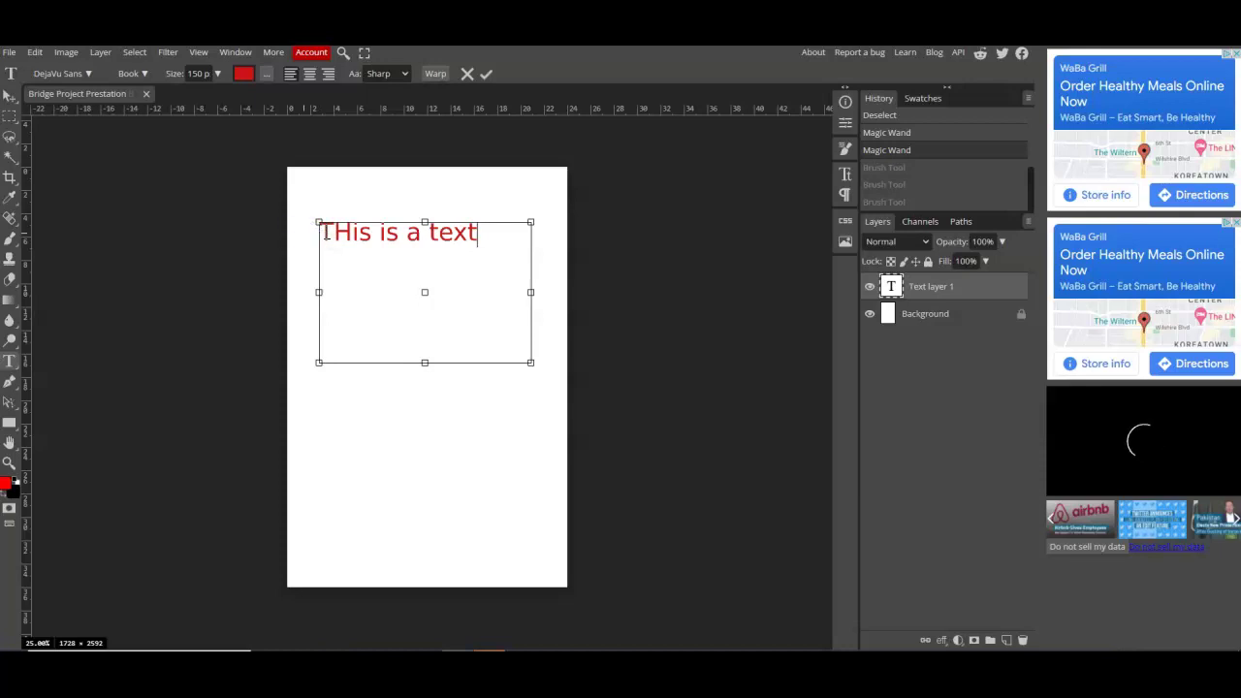
# Try to give the text the Bold style of DejaVu Sans
pyautogui.click(143, 75)
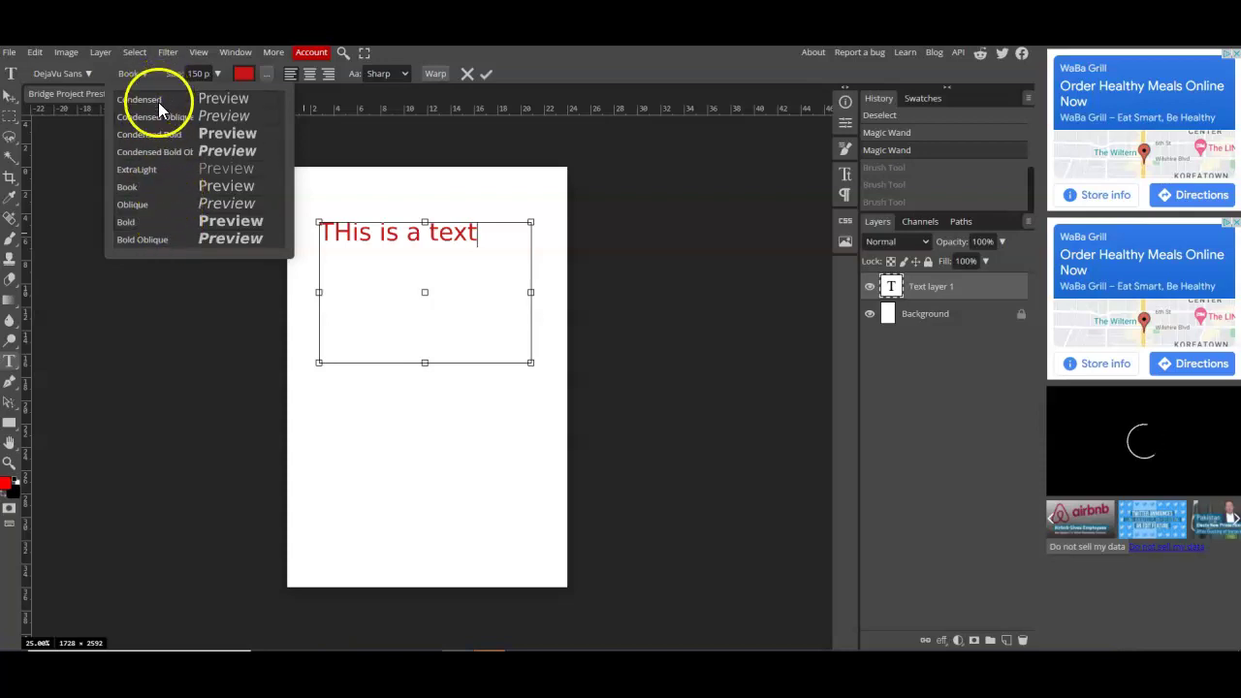
pyautogui.click(228, 225)
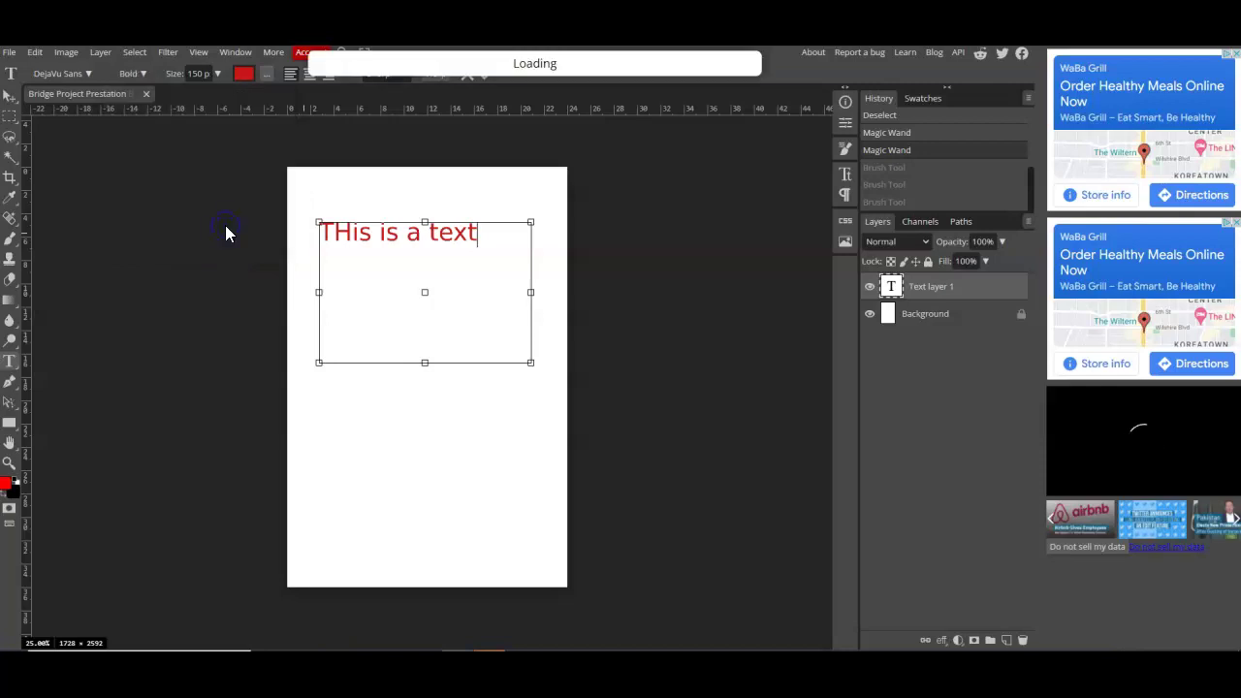
pyautogui.click(134, 76)
# Browse the font list and try to apply the Ewert font to the text
pyautogui.click(89, 73)
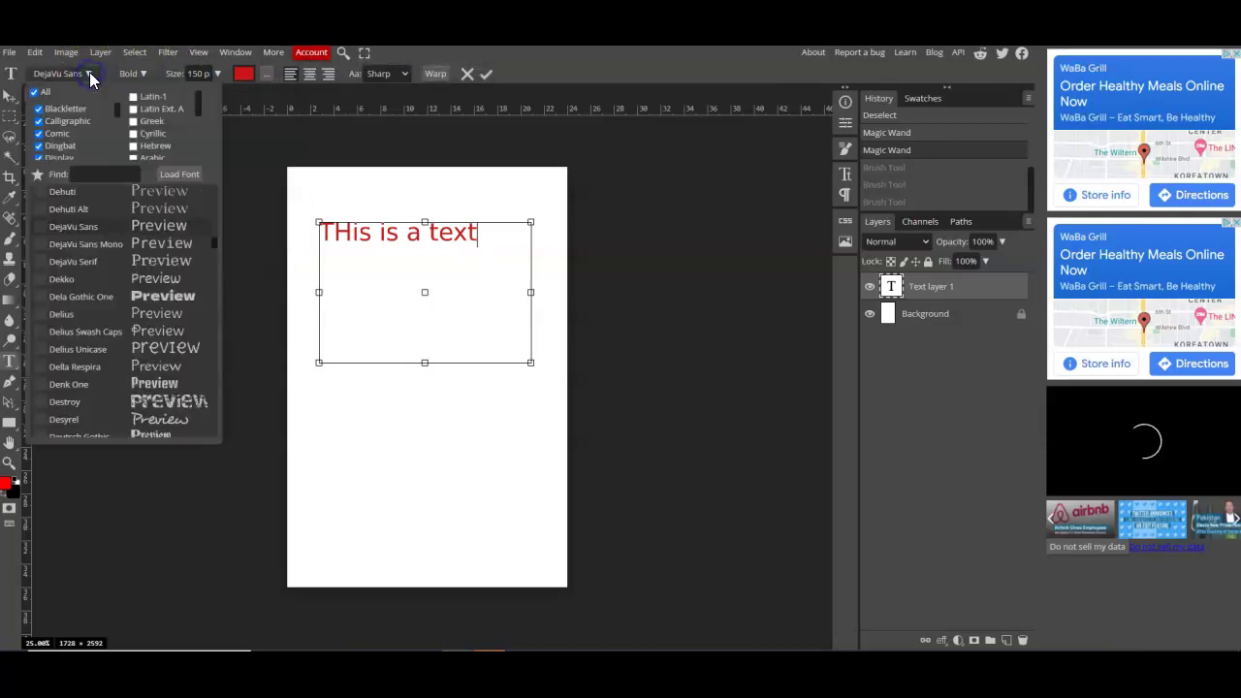
pyautogui.scroll(-5, 117, 280)
pyautogui.scroll(-10, 117, 280)
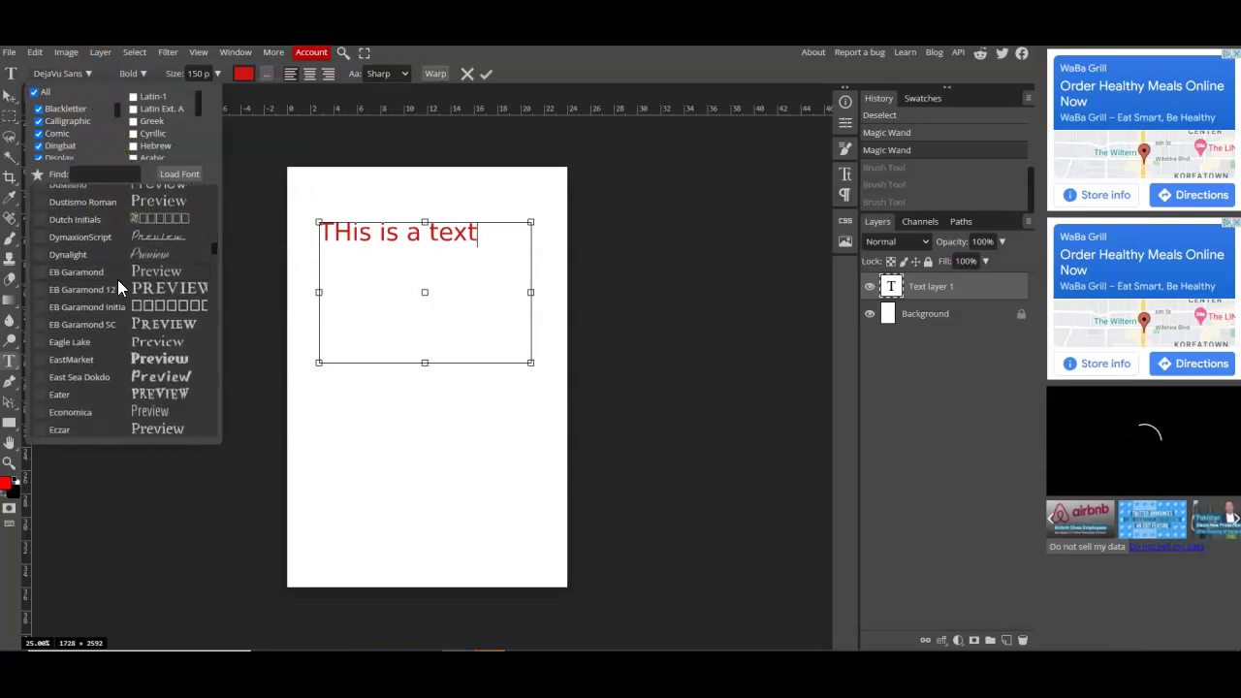
pyautogui.scroll(4, 116, 280)
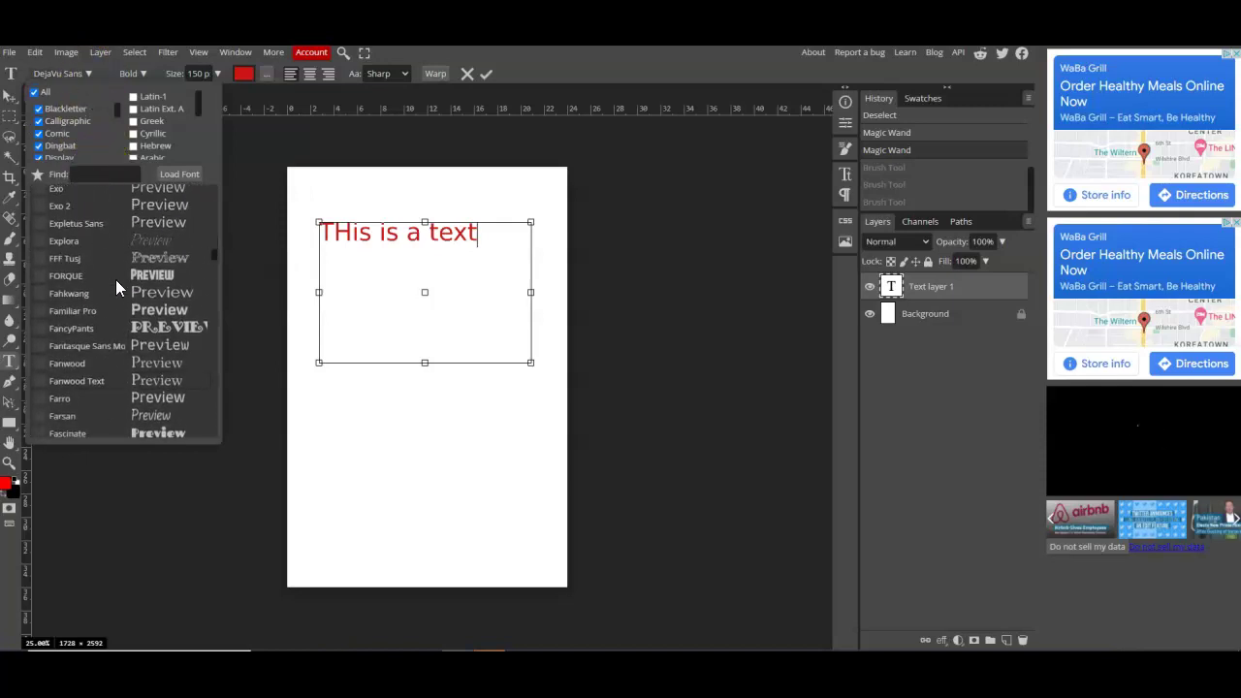
pyautogui.scroll(2, 115, 279)
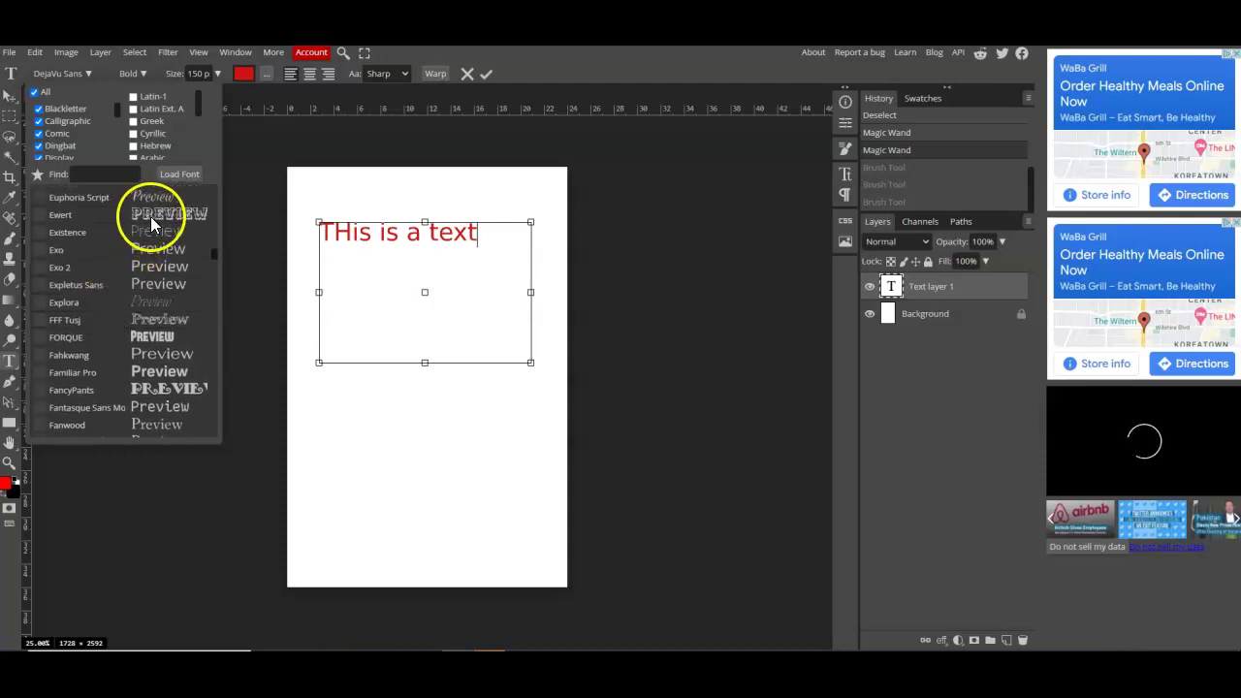
pyautogui.scroll(4, 151, 218)
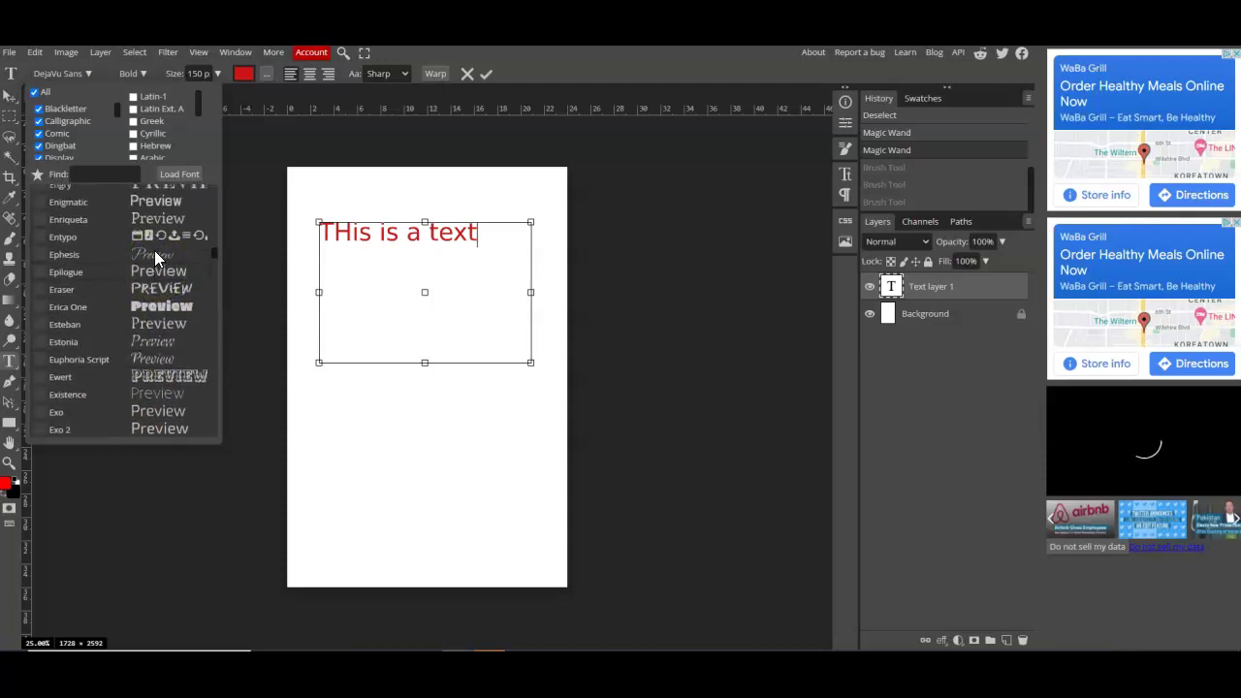
pyautogui.click(197, 238)
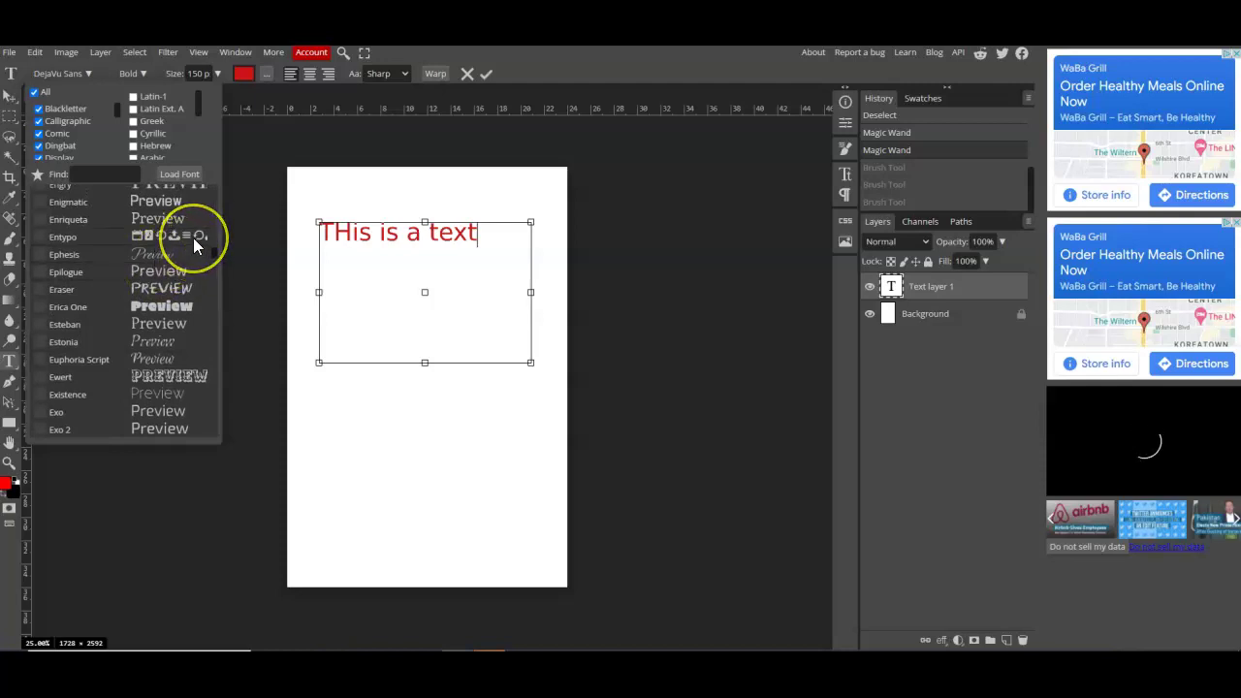
pyautogui.click(173, 375)
# Change the font of the whole text to DeStencilNF
pyautogui.moveTo(479, 233); pyautogui.dragTo(300, 229)
pyautogui.click(86, 73)
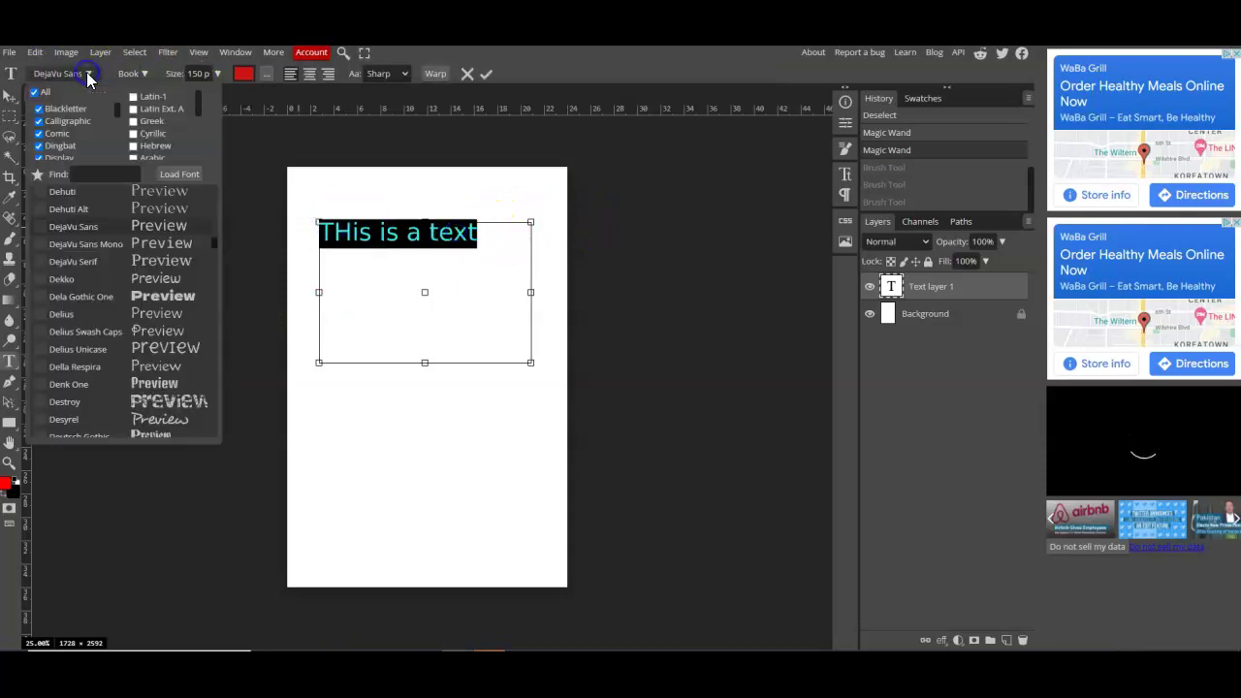
pyautogui.scroll(2, 156, 293)
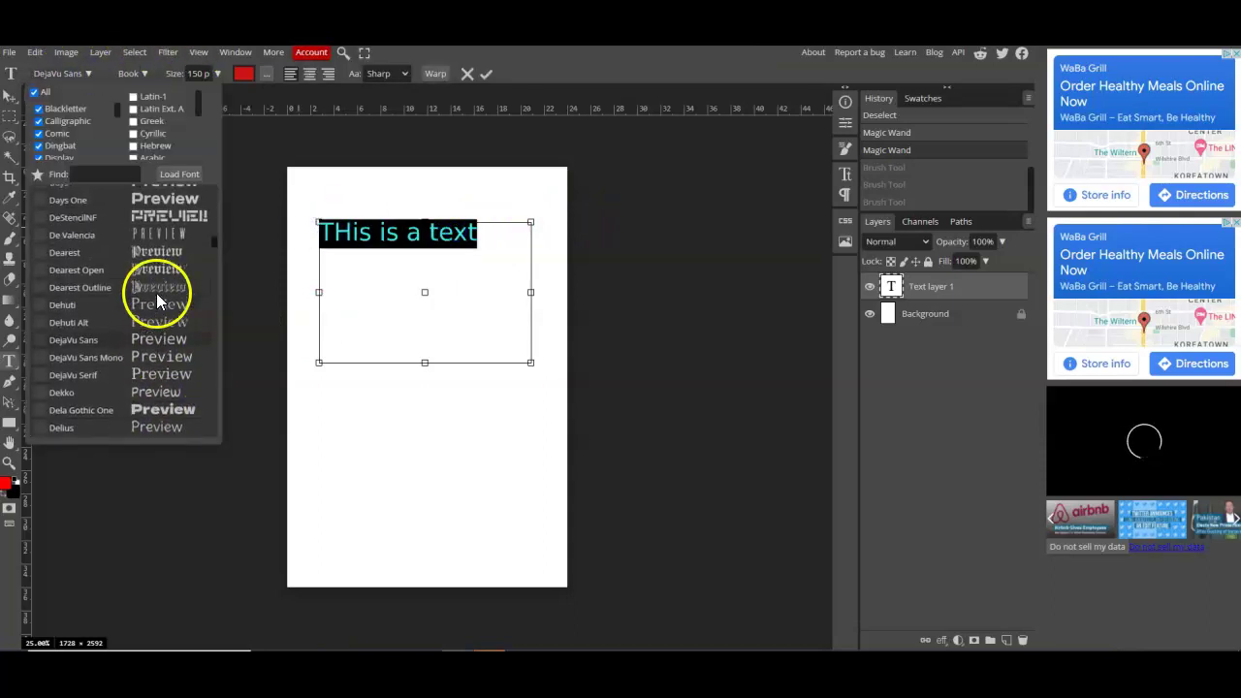
pyautogui.click(169, 222)
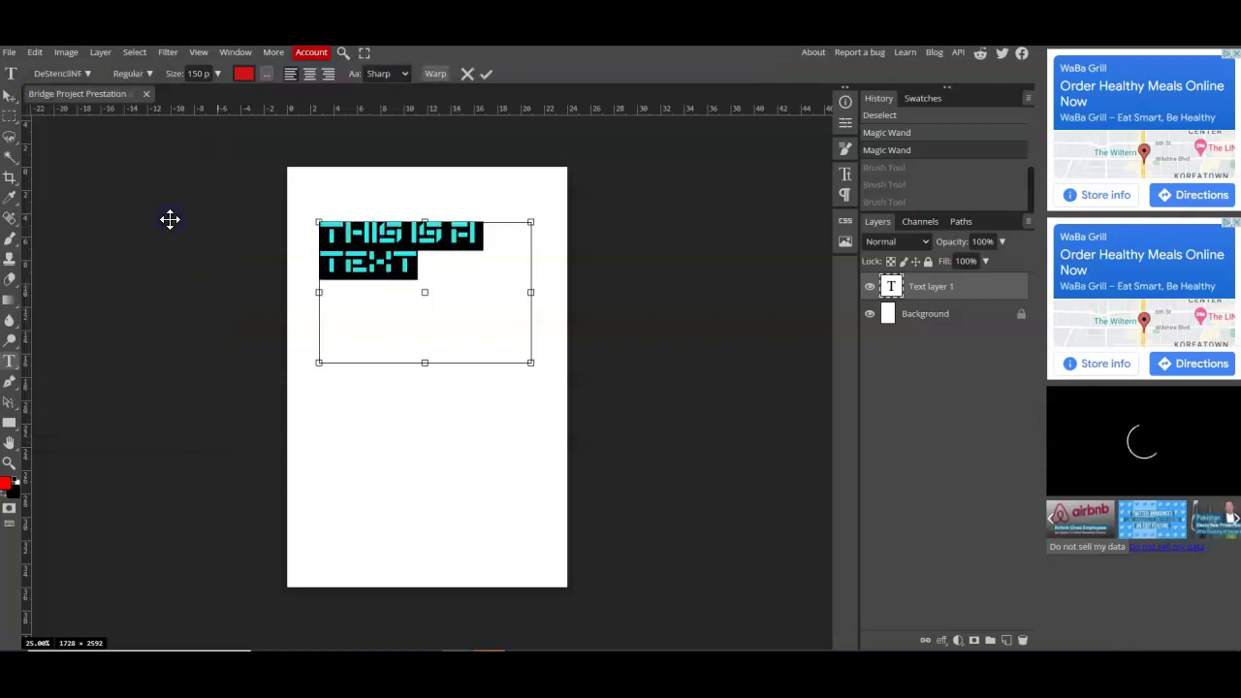
pyautogui.click(438, 265)
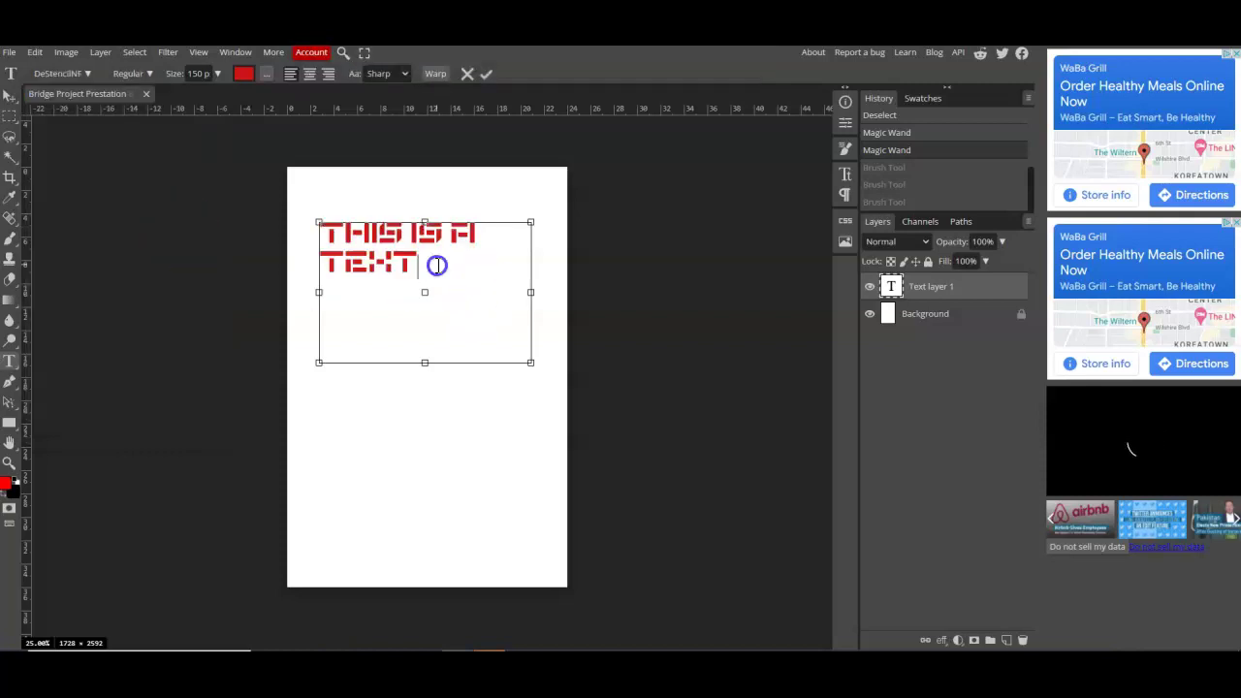
# Change the font of the whole text to Crimson Pro
pyautogui.moveTo(452, 263); pyautogui.dragTo(313, 219)
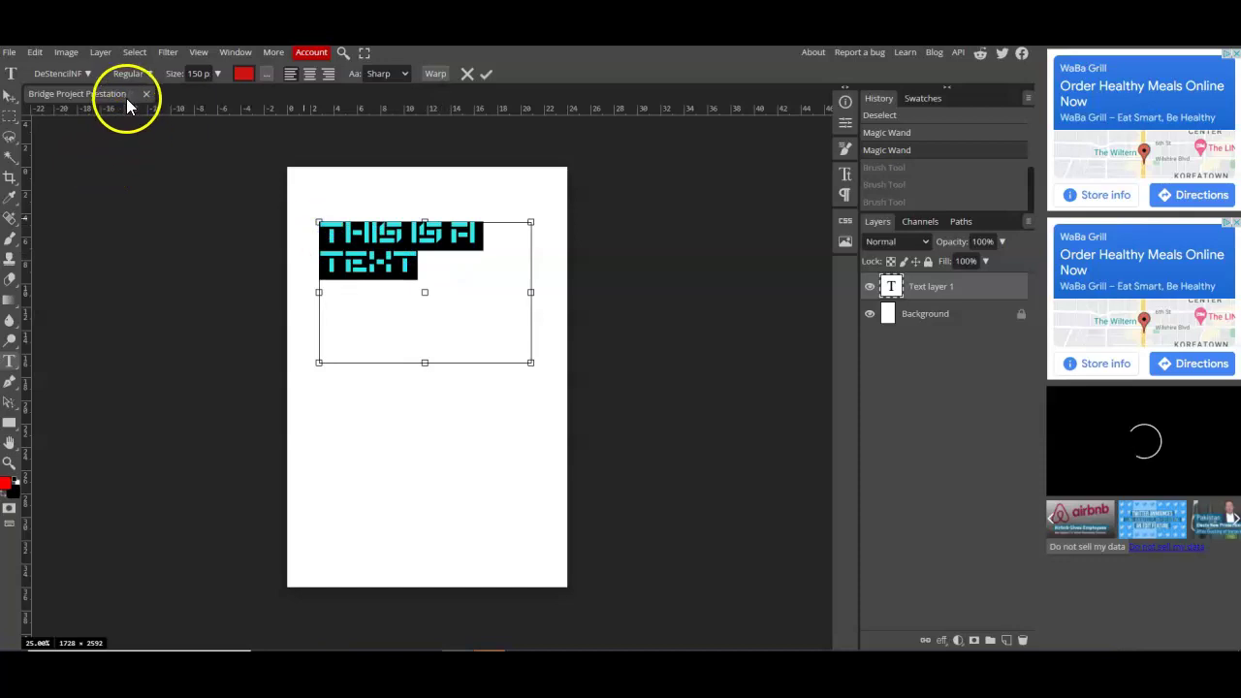
pyautogui.click(75, 74)
pyautogui.scroll(2, 150, 308)
pyautogui.scroll(2, 150, 308)
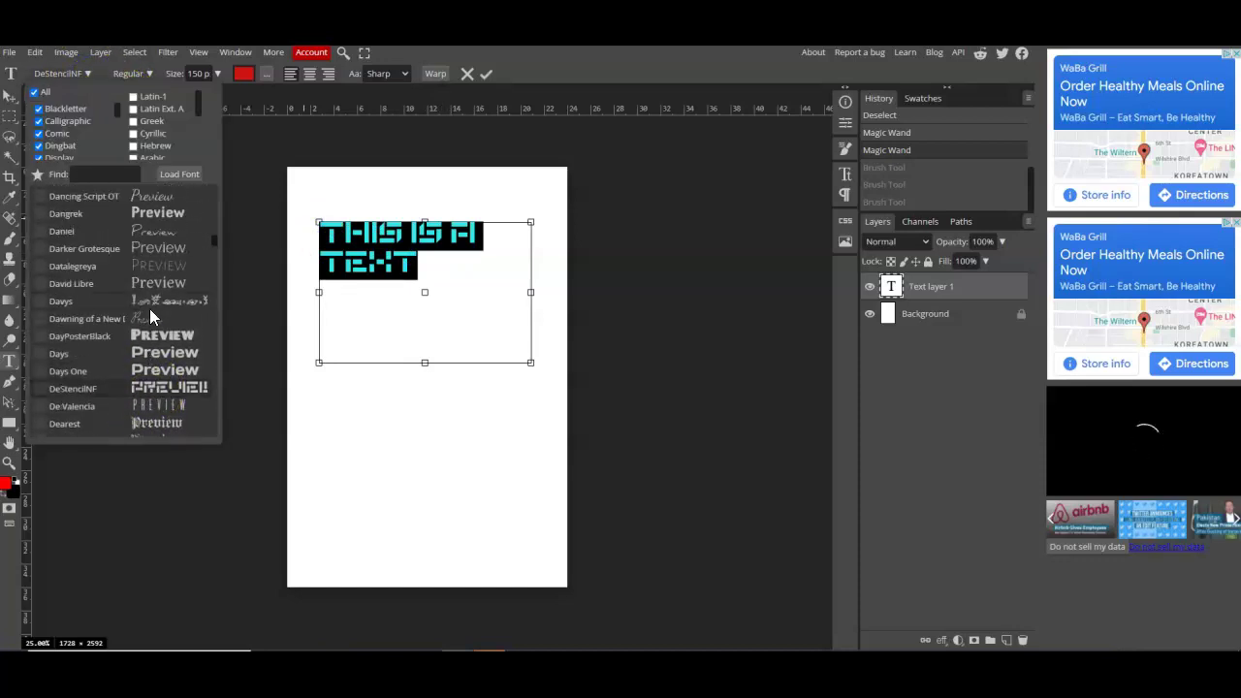
pyautogui.scroll(4, 158, 283)
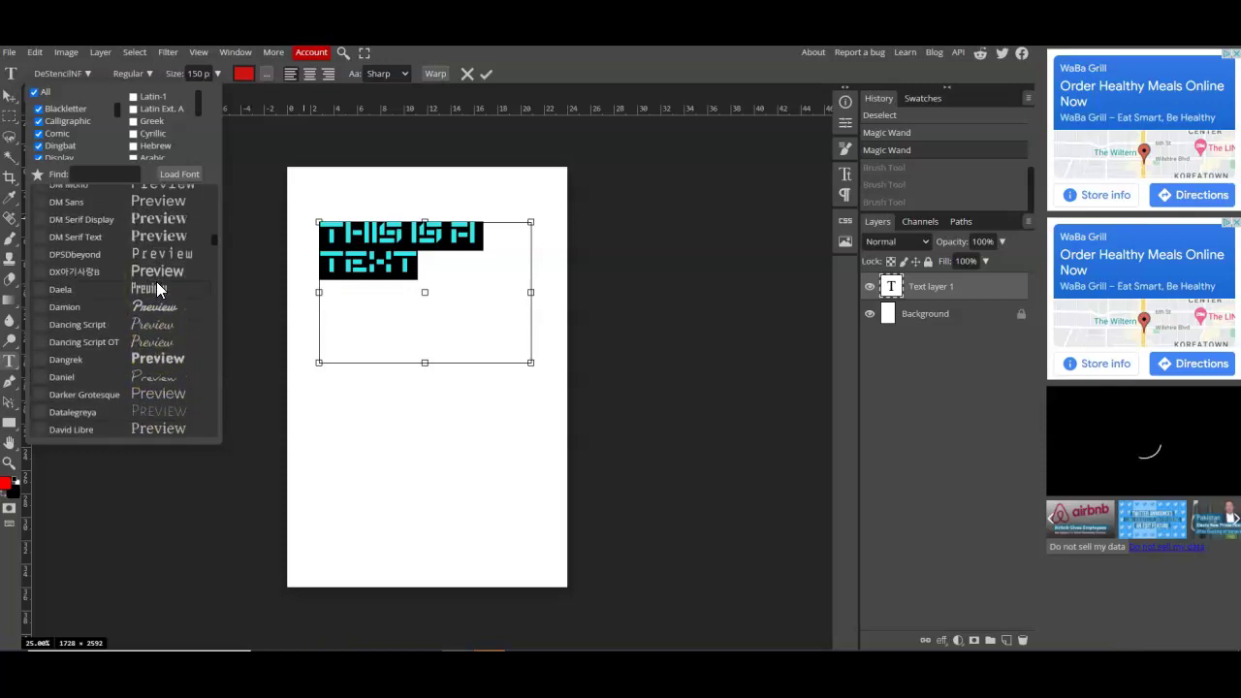
pyautogui.scroll(3, 158, 284)
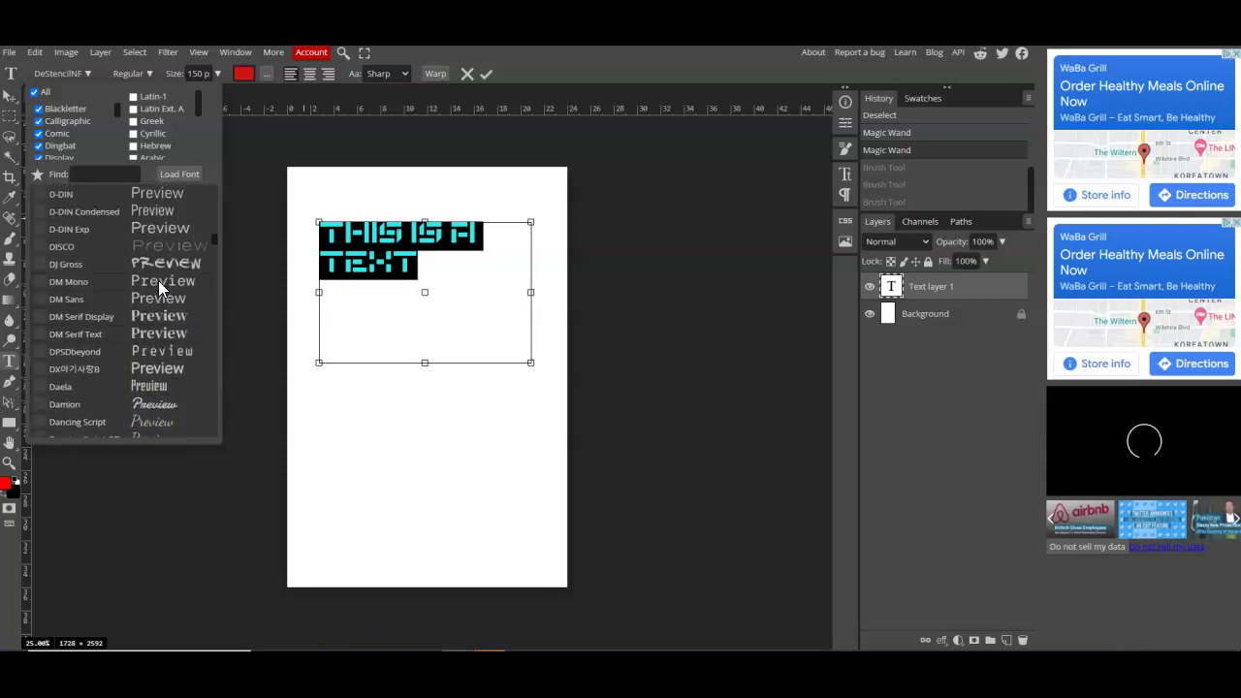
pyautogui.scroll(2, 158, 281)
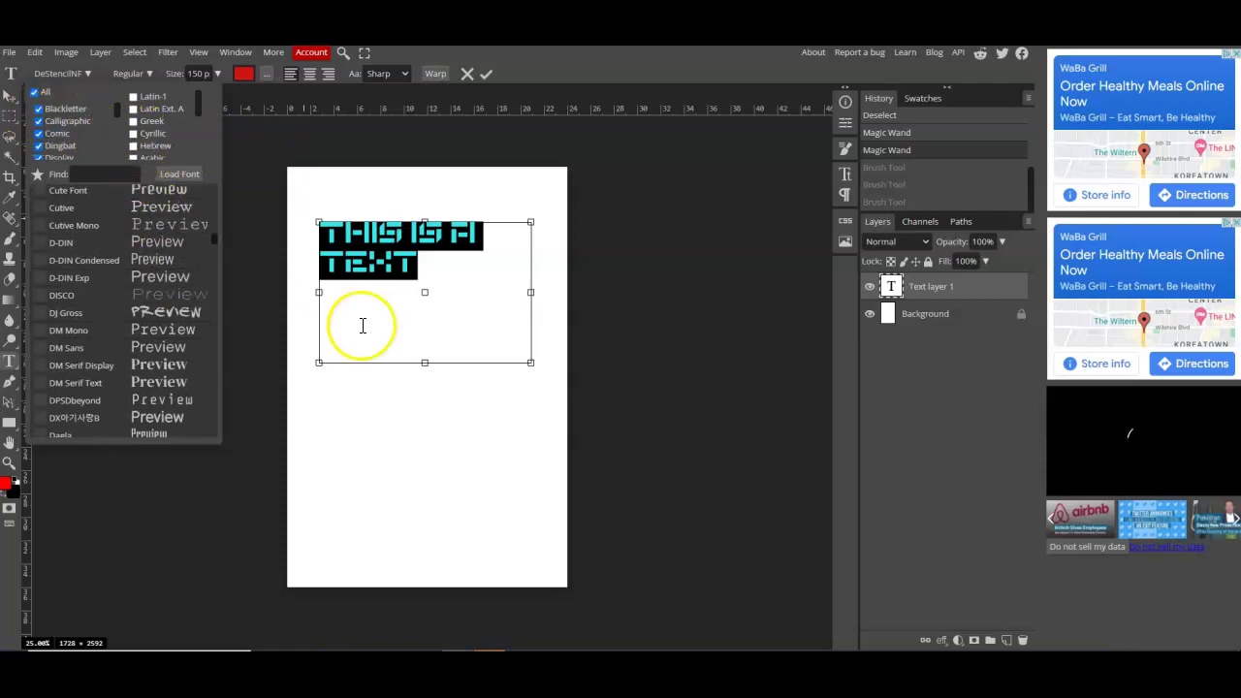
pyautogui.scroll(4, 145, 334)
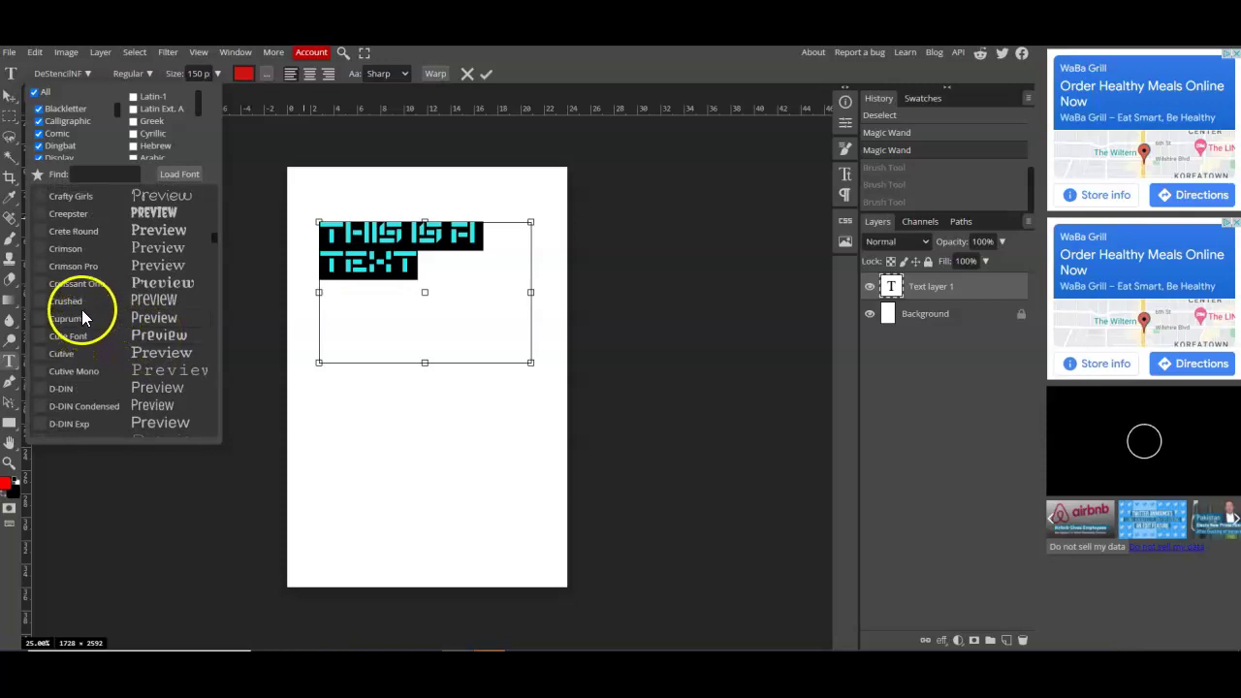
pyautogui.click(186, 262)
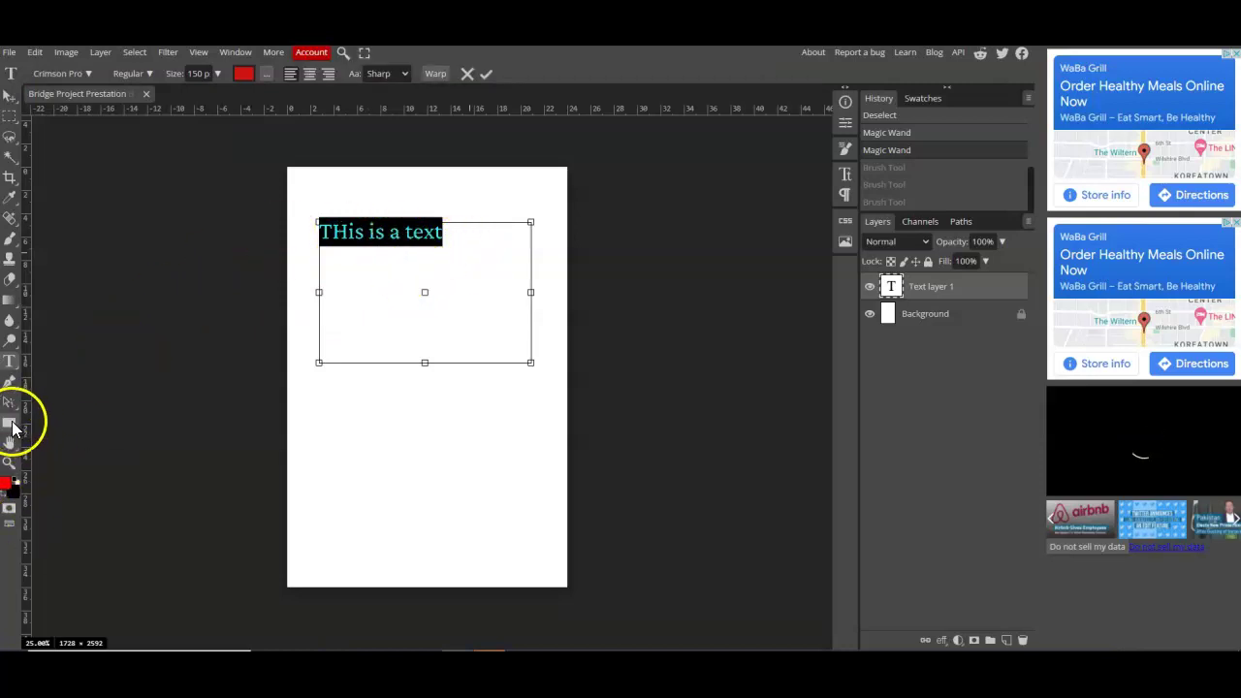
# Look over the variants in the Pen, Path Select and shape tool groups
pyautogui.rightClick(10, 382)
pyautogui.rightClick(12, 412)
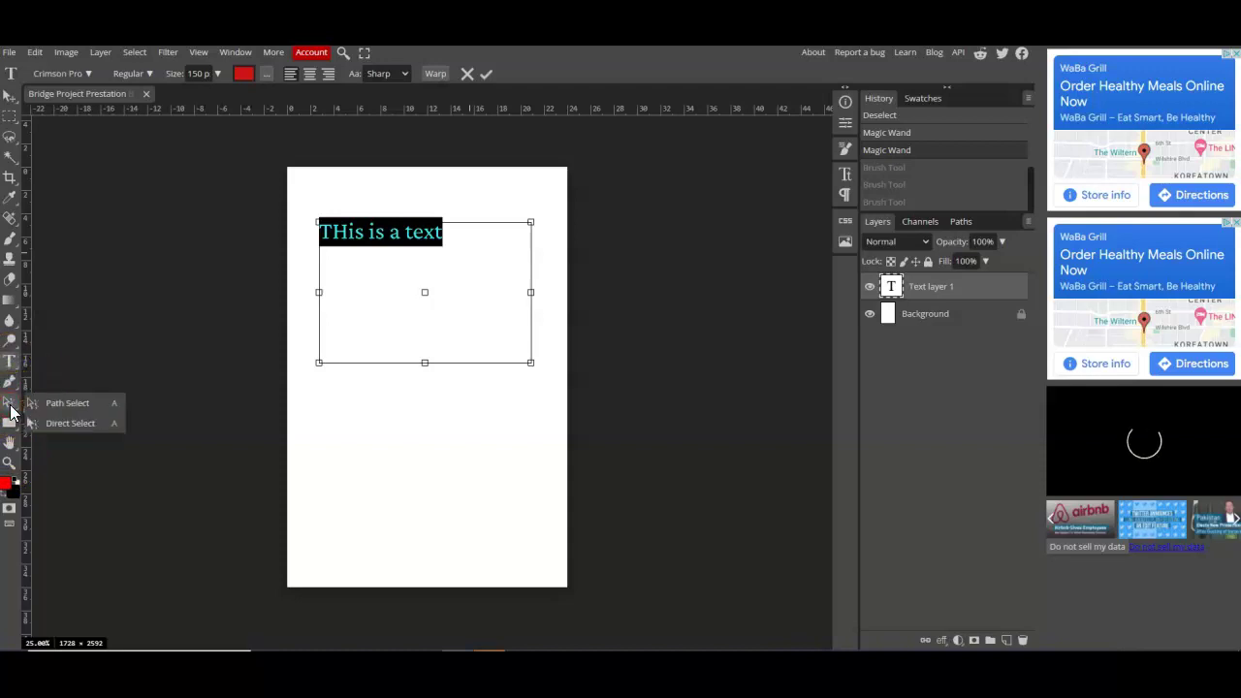
pyautogui.rightClick(9, 424)
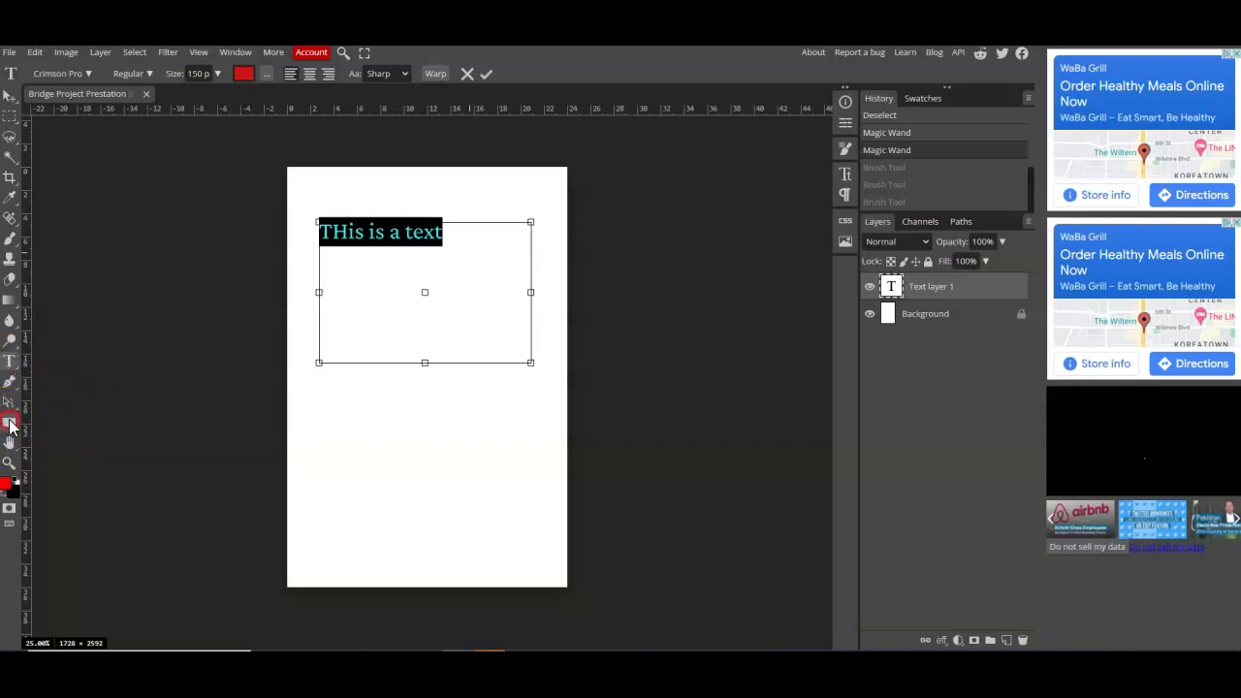
# Draw a steep line about 18 inches long from the lower middle of the page up to just below the text
pyautogui.click(64, 427)
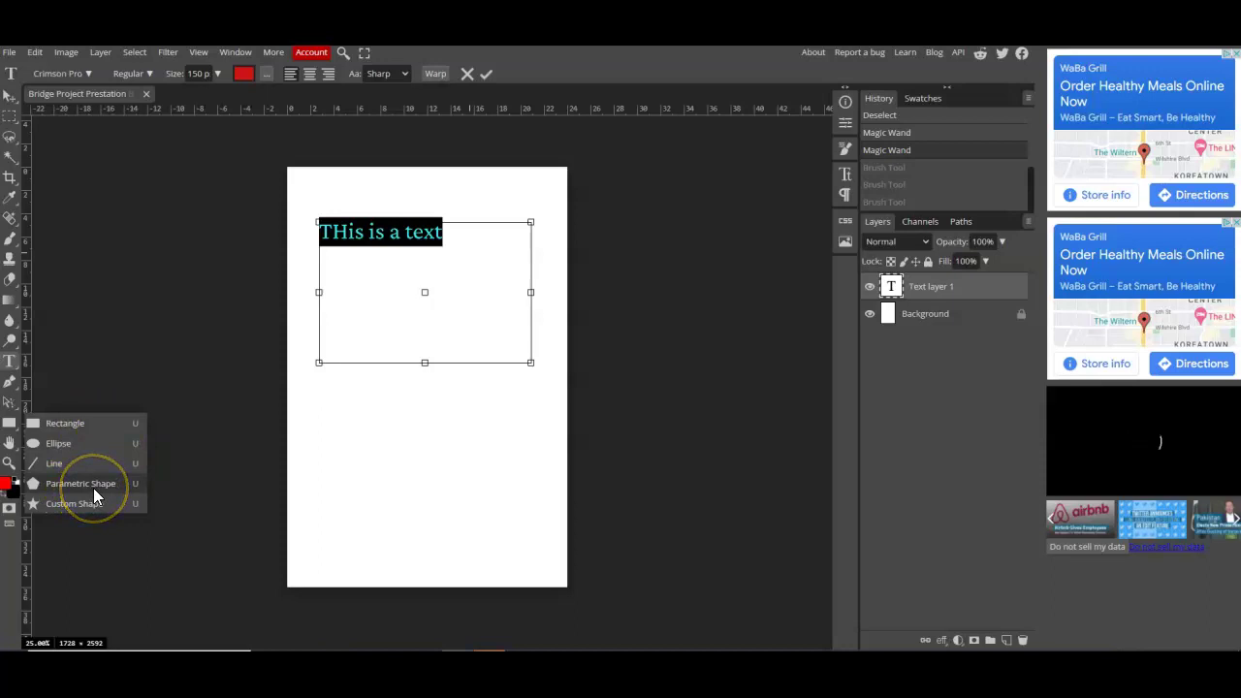
pyautogui.moveTo(60, 473); pyautogui.dragTo(15, 451)
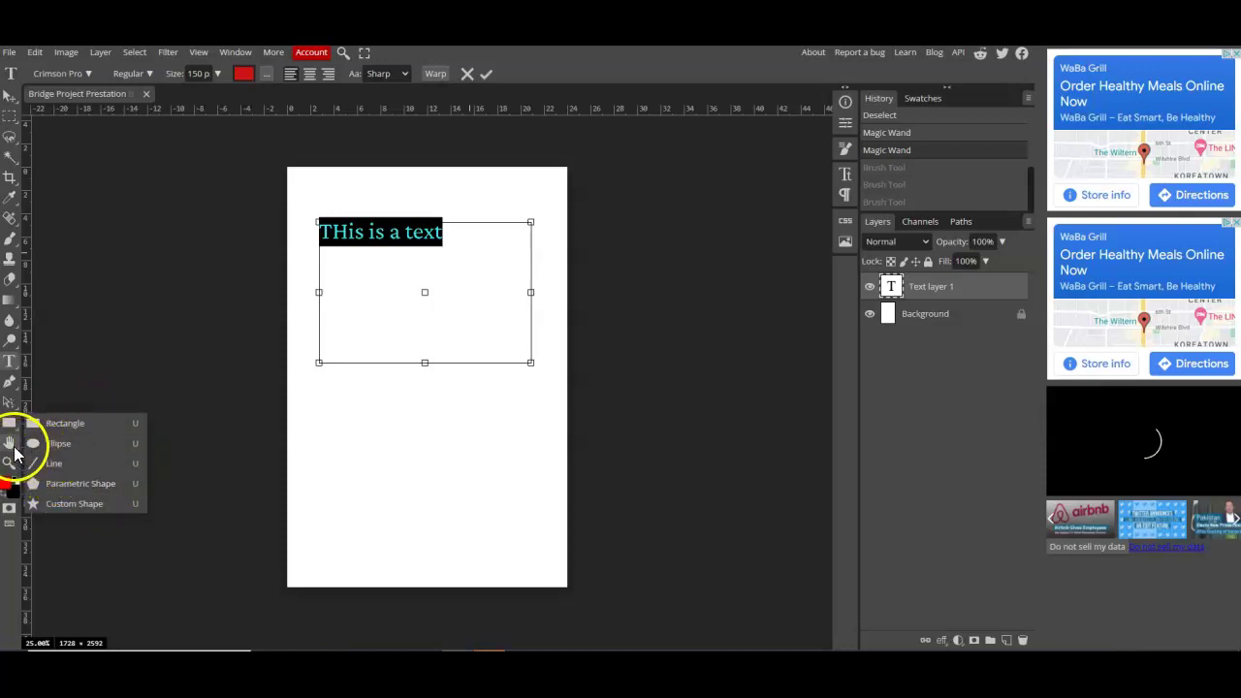
pyautogui.click(39, 464)
pyautogui.moveTo(381, 454)
pyautogui.mouseDown()
pyautogui.moveTo(378, 254)
pyautogui.moveTo(341, 247)
pyautogui.mouseUp()
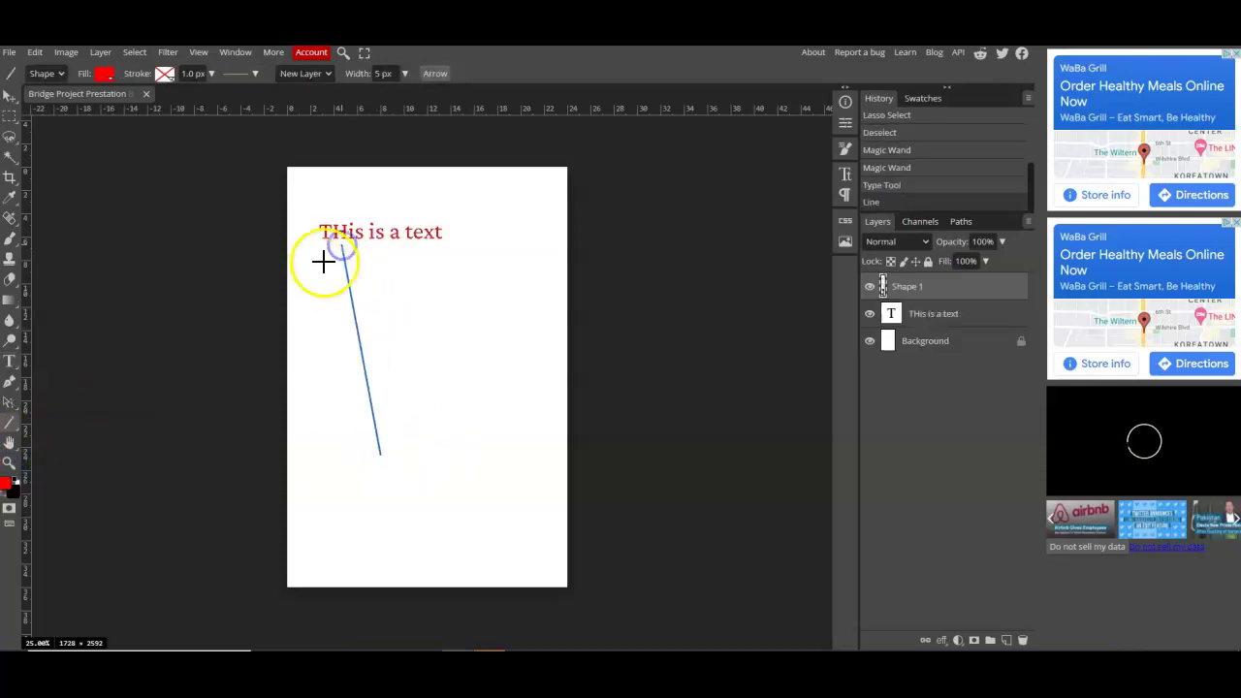
# Activate the Hand Tool and try out moving and zooming the view of the page
pyautogui.click(10, 443)
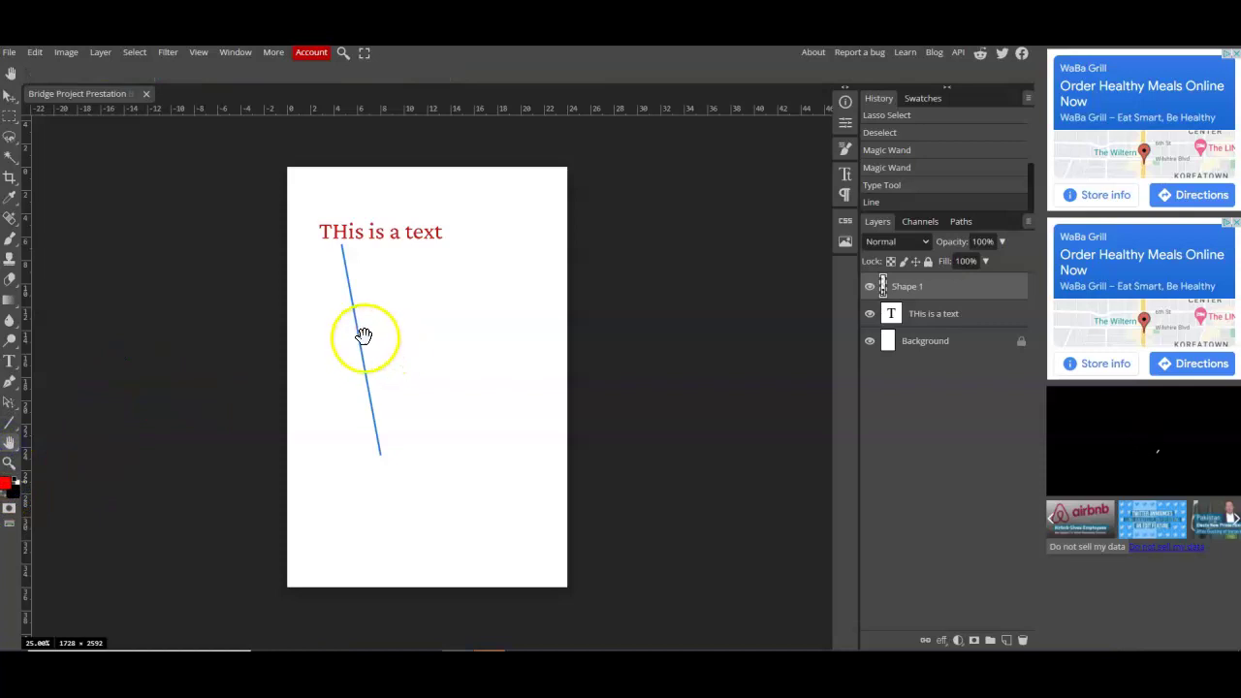
pyautogui.scroll(3, 397, 327)
pyautogui.scroll(-3, 393, 333)
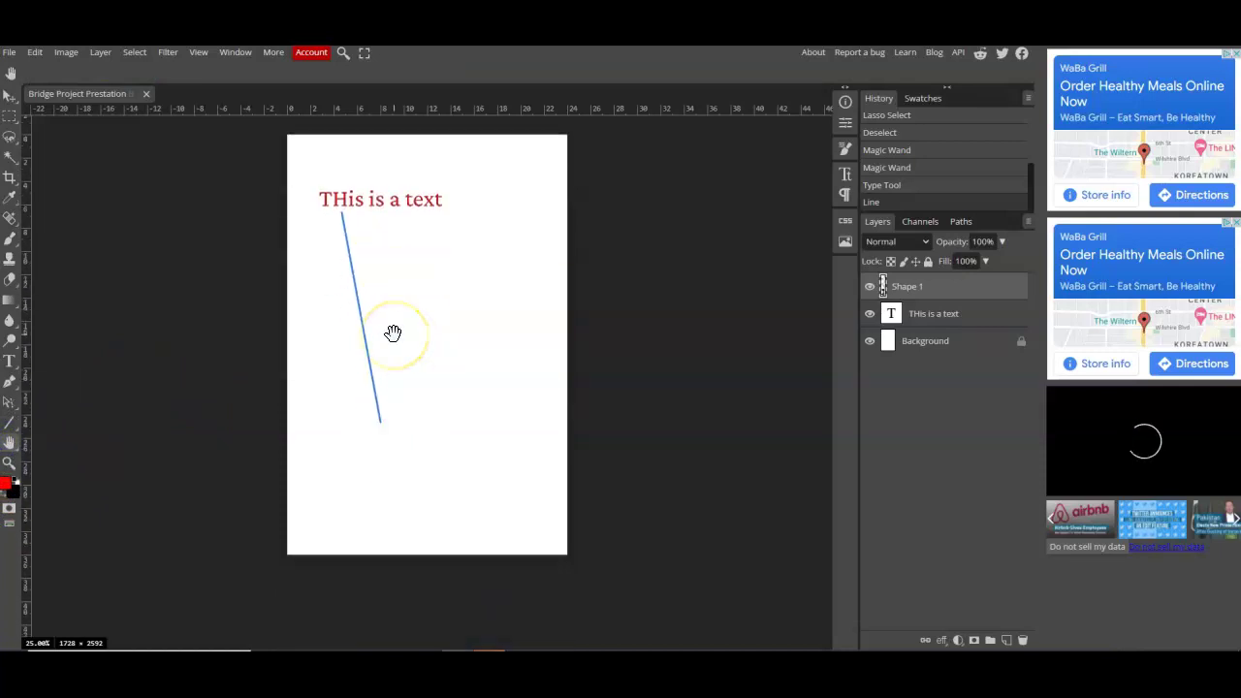
pyautogui.scroll(3, 393, 333)
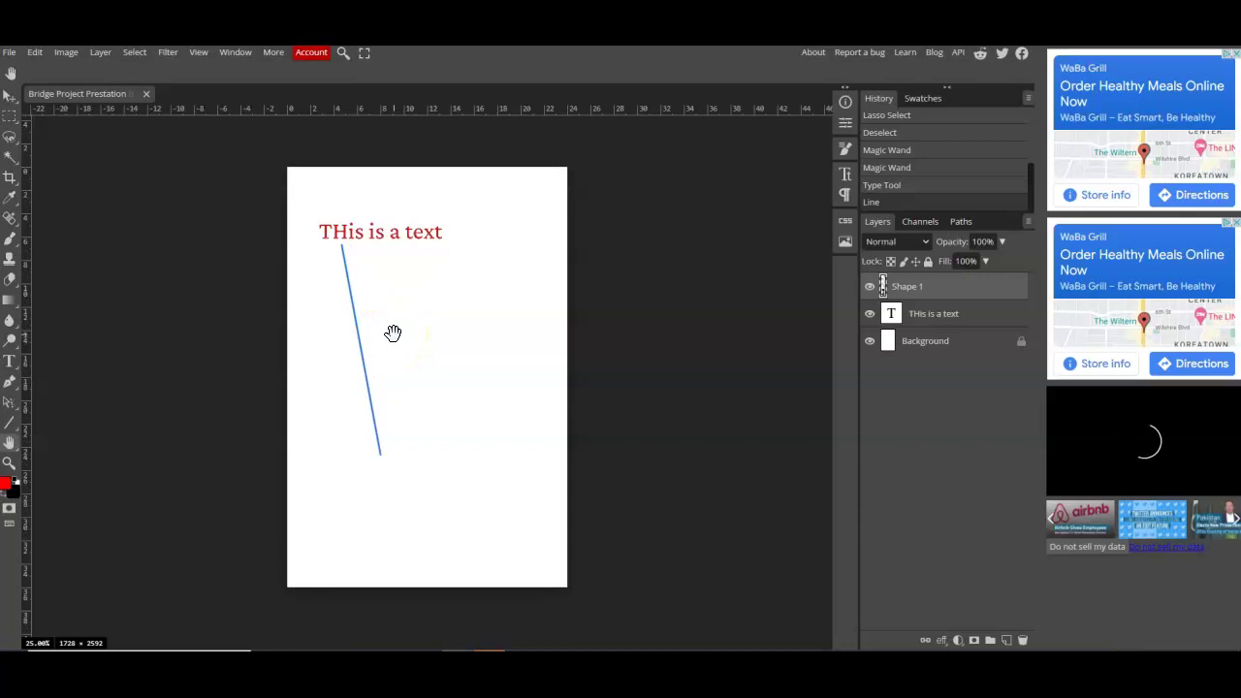
pyautogui.scroll(5, 395, 343)
pyautogui.scroll(-5, 395, 342)
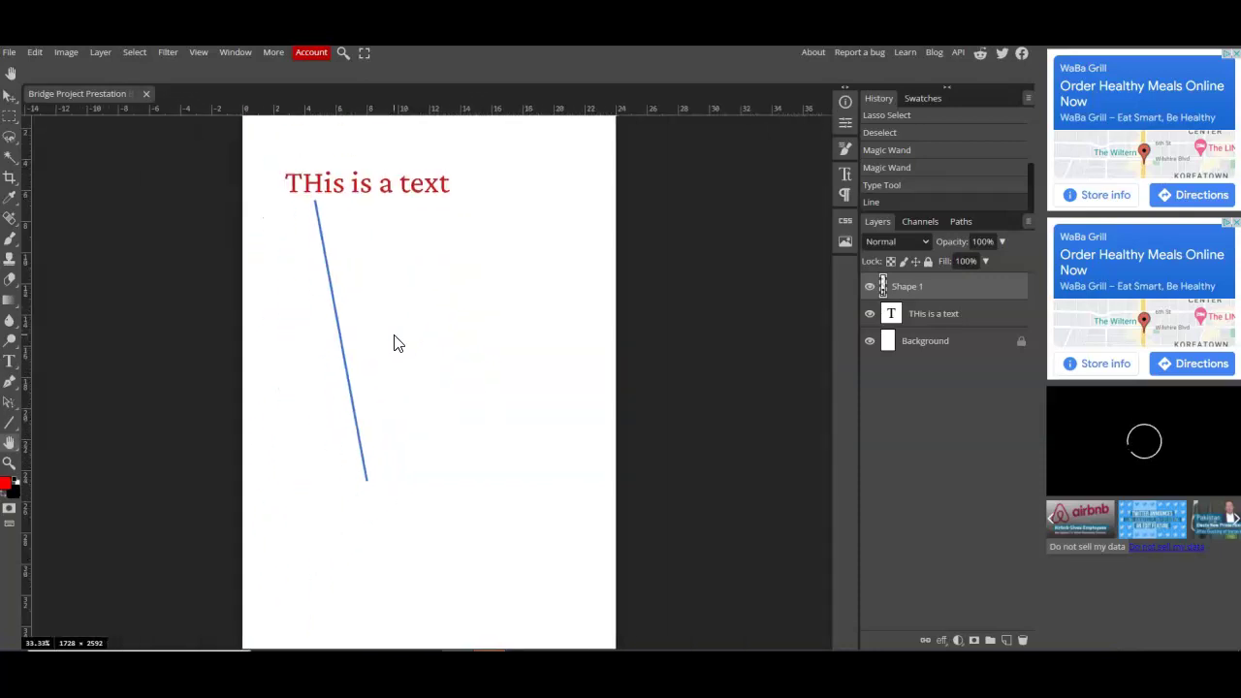
# Zoom in on the drawn line to 200%, pan across the page along it, and zoom back out to 50%
pyautogui.scroll(2, 394, 342)
pyautogui.scroll(-2, 395, 342)
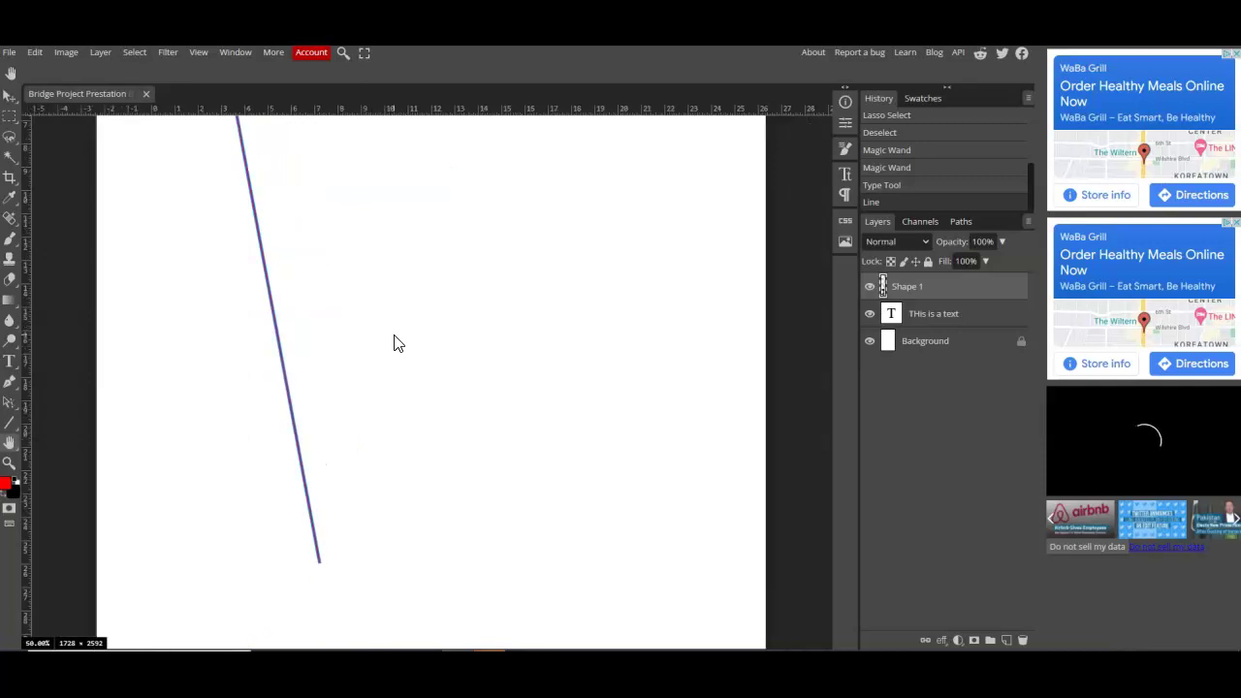
pyautogui.scroll(5, 395, 342)
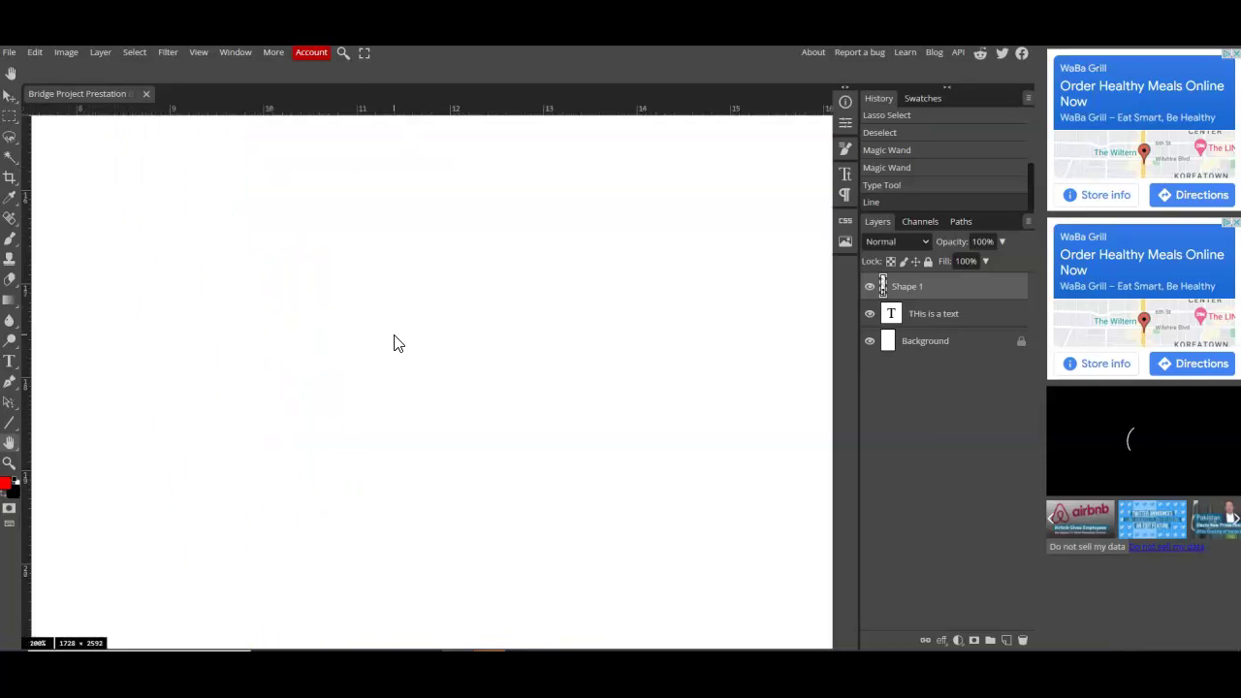
pyautogui.moveTo(278, 336); pyautogui.dragTo(436, 430)
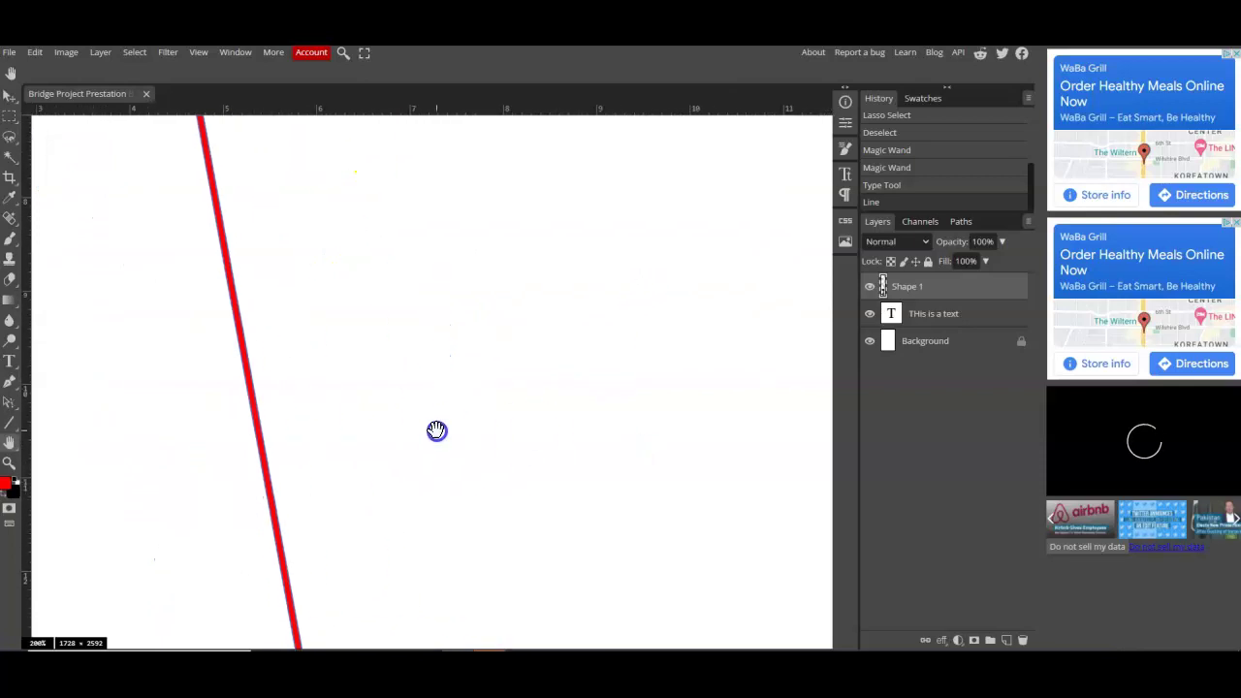
pyautogui.scroll(-3, 433, 421)
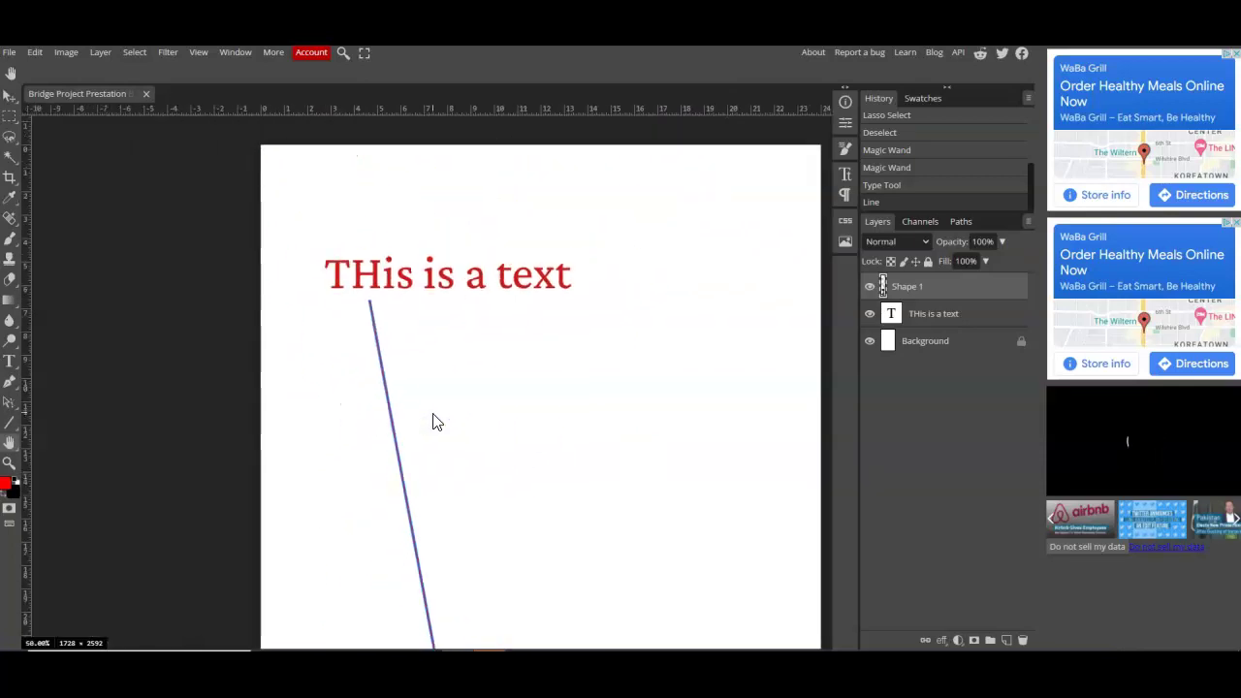
# Activate the Zoom Tool and try zooming in on the text to 66.67% and back out to 33.33%
pyautogui.click(10, 465)
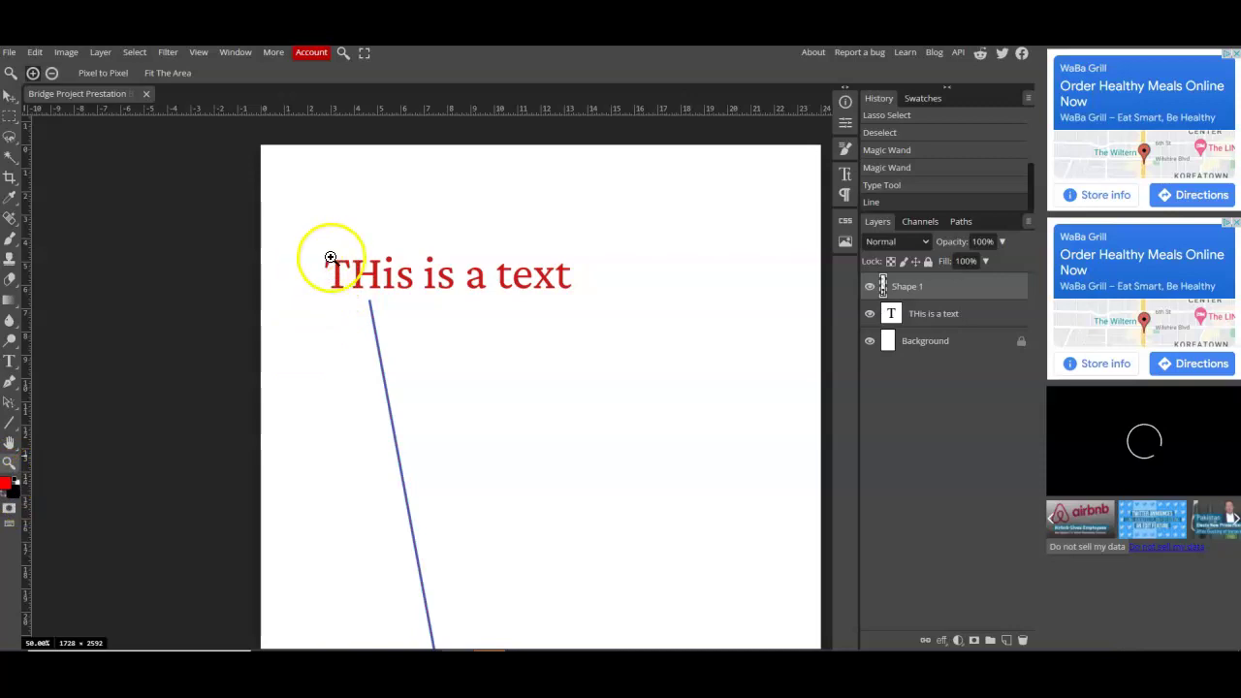
pyautogui.click(365, 274)
pyautogui.scroll(-3, 272, 330)
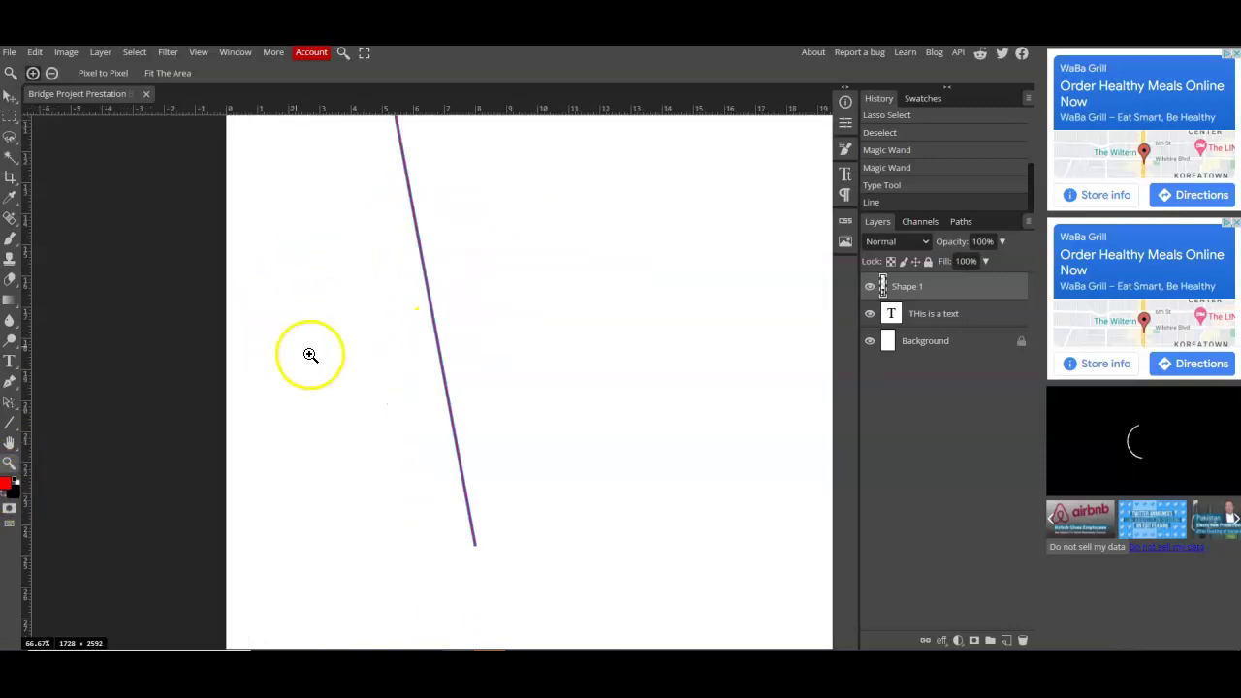
pyautogui.scroll(3, 339, 359)
pyautogui.rightClick(451, 323)
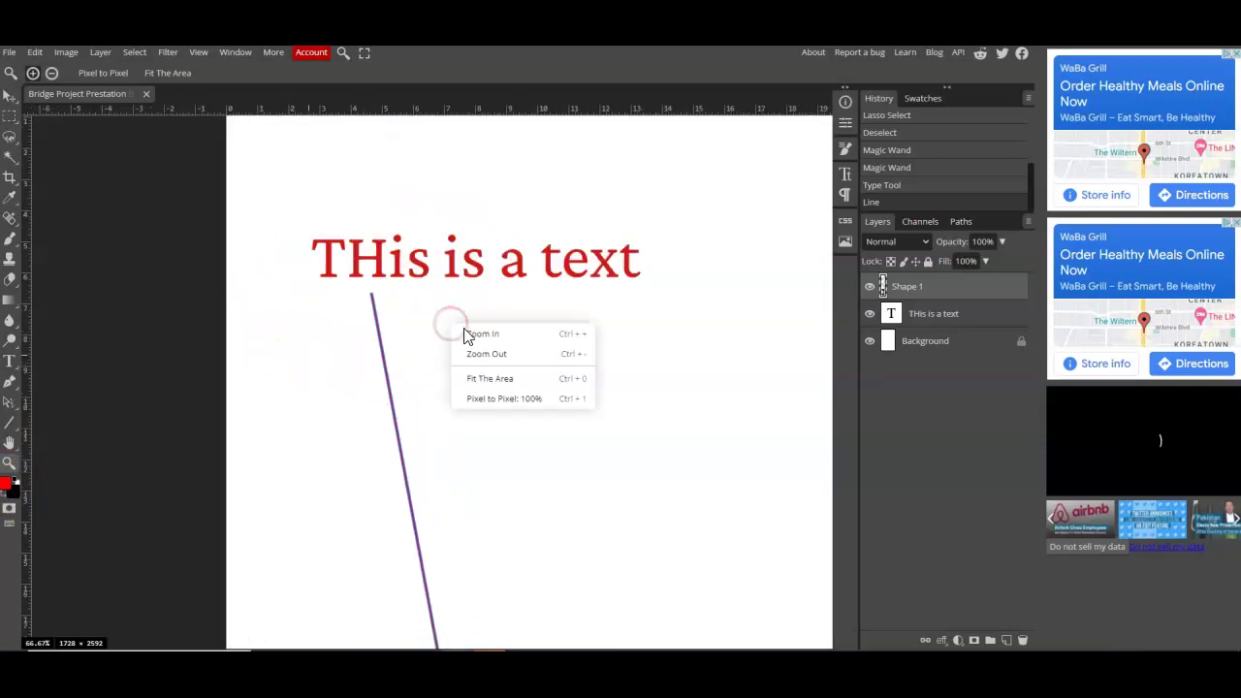
pyautogui.click(515, 362)
pyautogui.rightClick(522, 363)
pyautogui.click(631, 396)
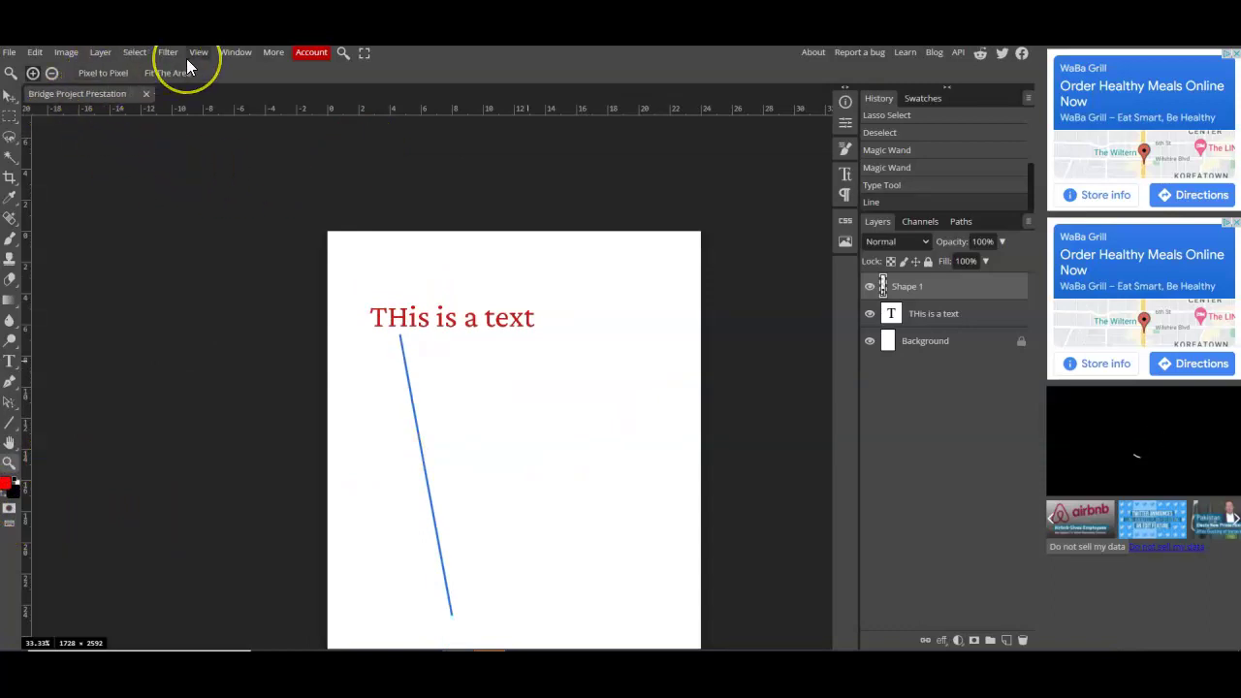
pyautogui.scroll(-2, 305, 145)
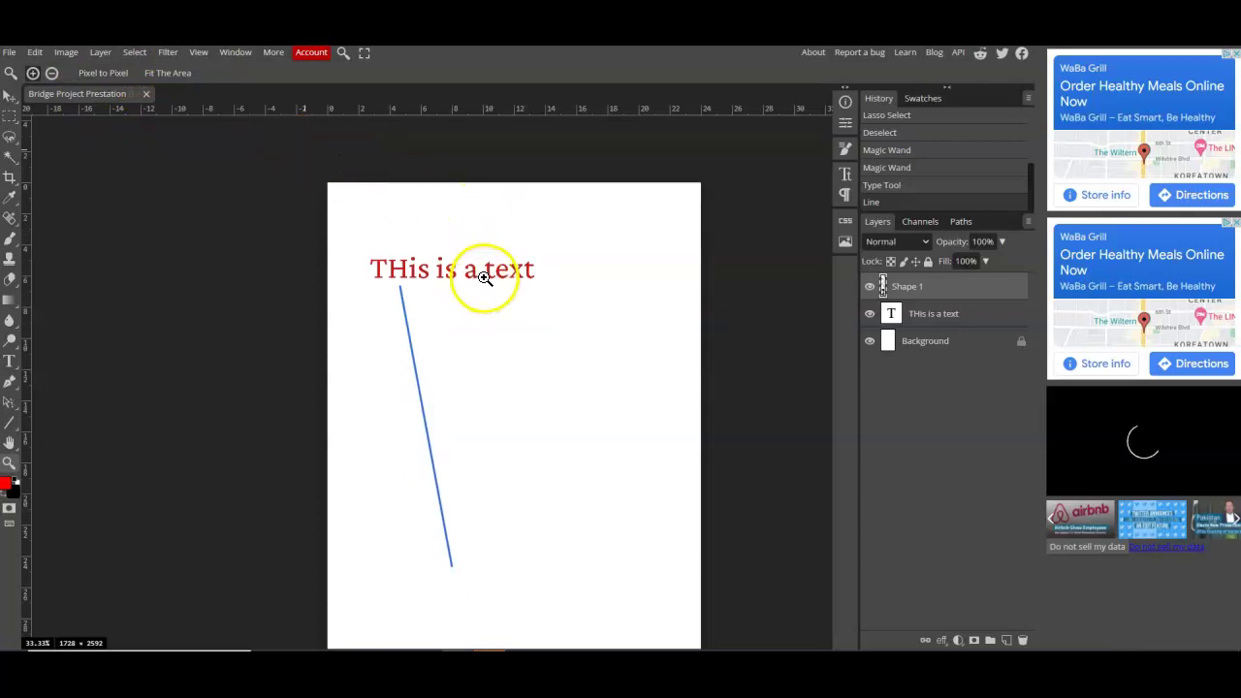
# Activate the rectangular selection tool and look over the options available for the Shape 1 layer
pyautogui.press('m')
pyautogui.click(487, 272)
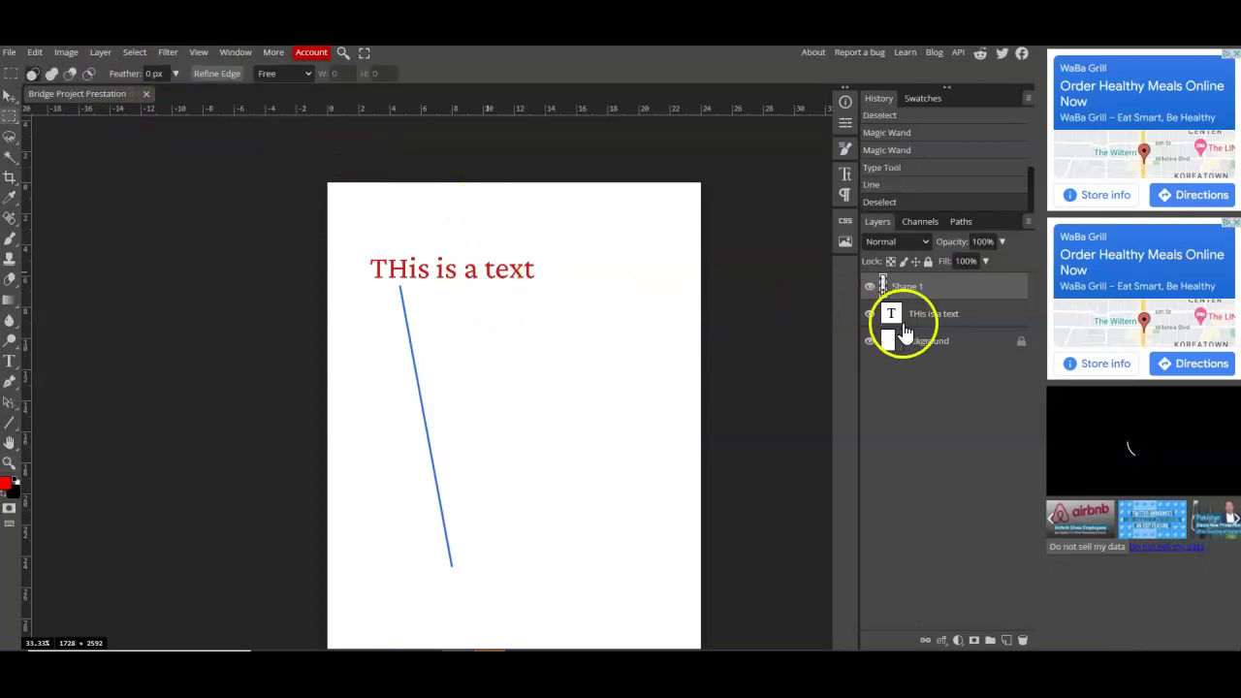
pyautogui.rightClick(939, 293)
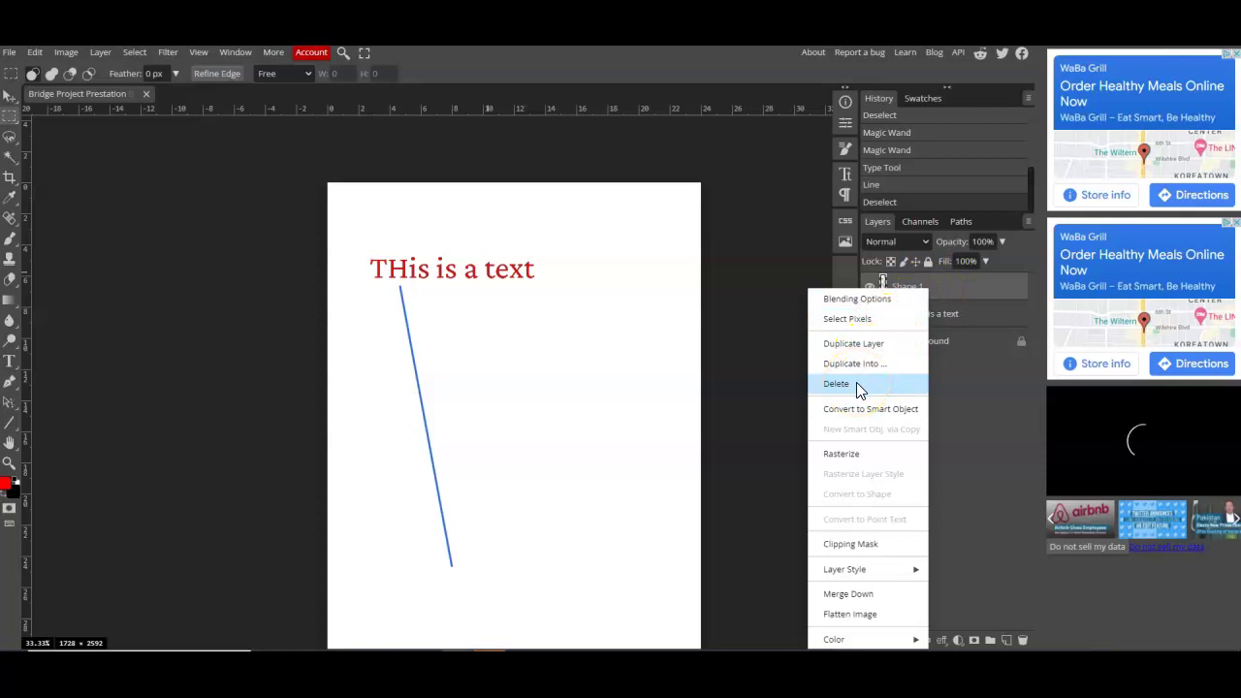
pyautogui.click(956, 355)
pyautogui.click(918, 309)
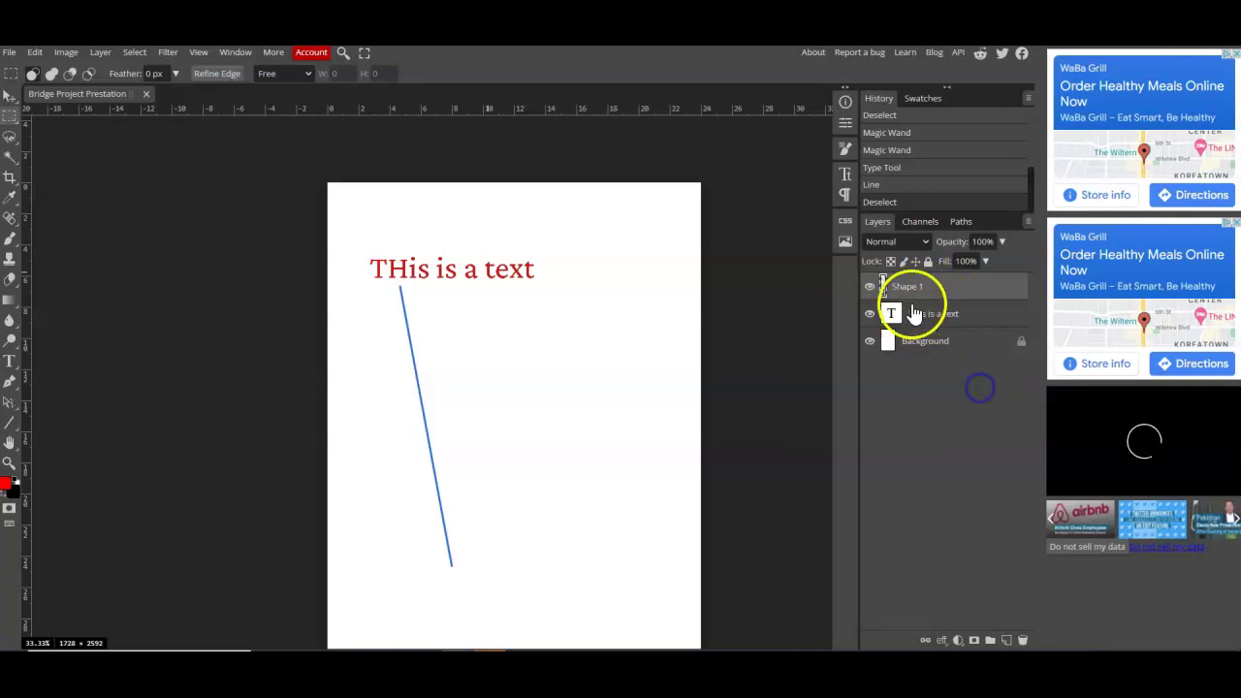
# Move the line up about 5.7 inches so it crosses the text, and place the text layer above the Shape 1 layer
pyautogui.moveTo(917, 315); pyautogui.dragTo(914, 277)
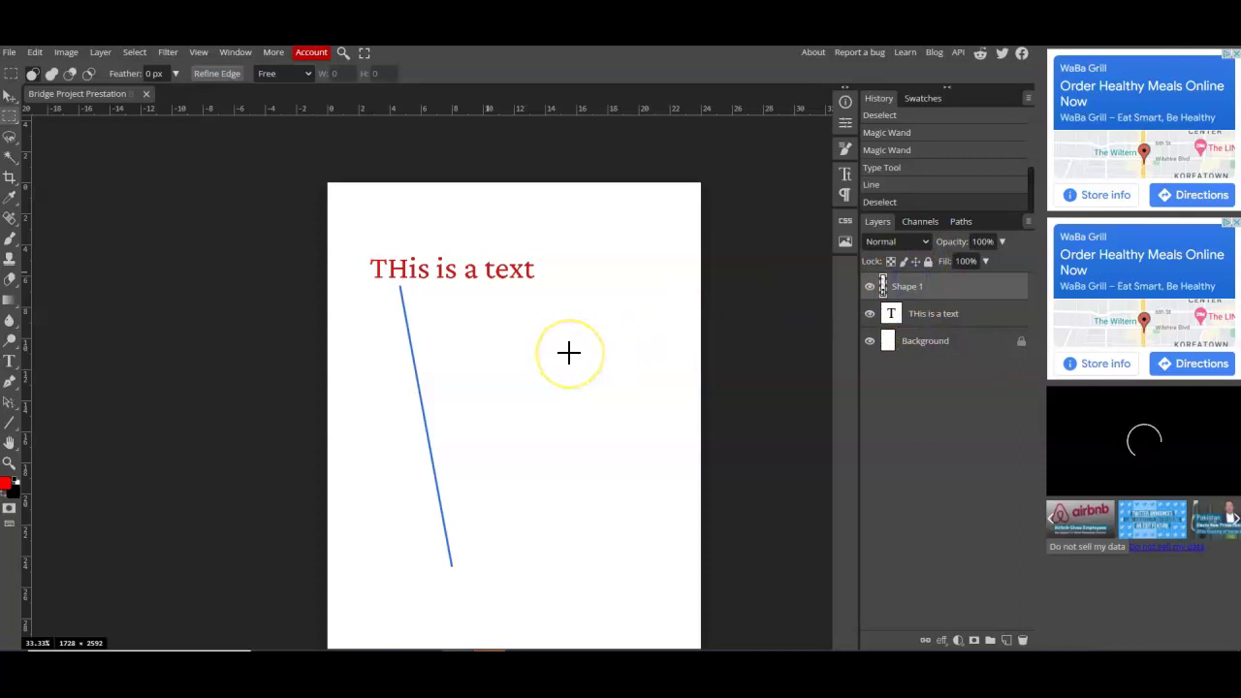
pyautogui.press('v')
pyautogui.moveTo(424, 421)
pyautogui.mouseDown()
pyautogui.moveTo(433, 352)
pyautogui.moveTo(415, 332)
pyautogui.mouseUp()
pyautogui.click(931, 314)
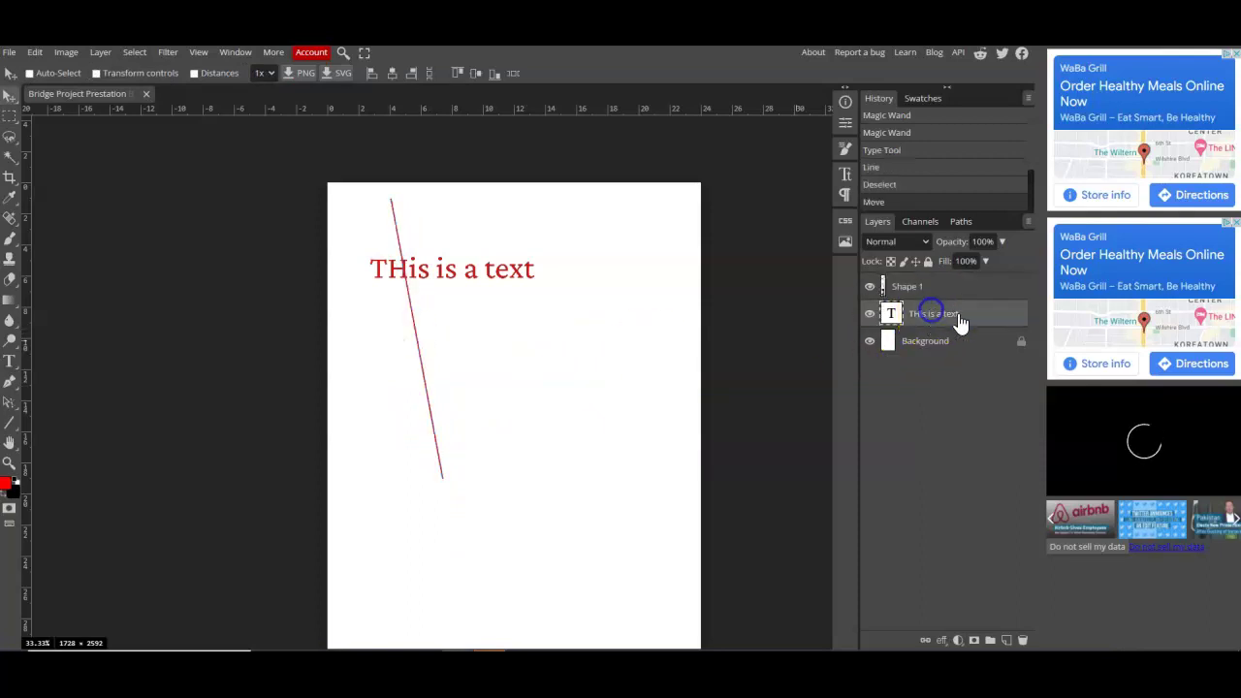
pyautogui.moveTo(968, 317); pyautogui.dragTo(964, 281)
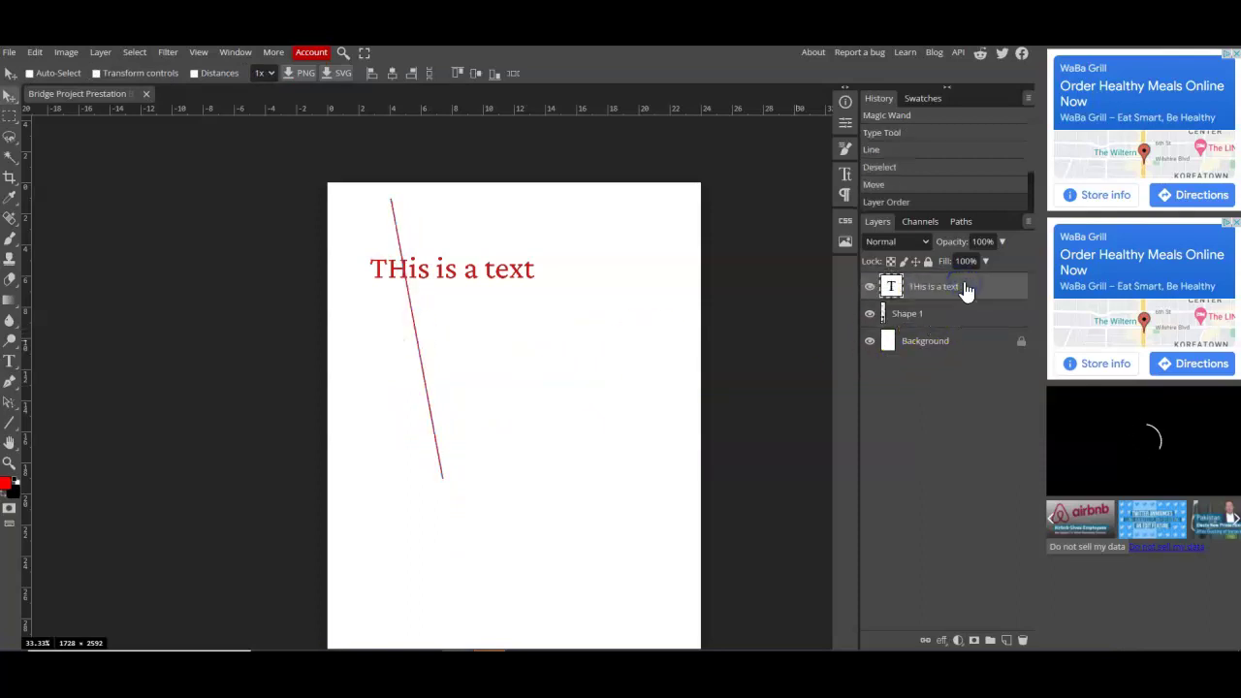
# Check the background color in the color picker without changing it, and view the page at 100%
pyautogui.click(12, 493)
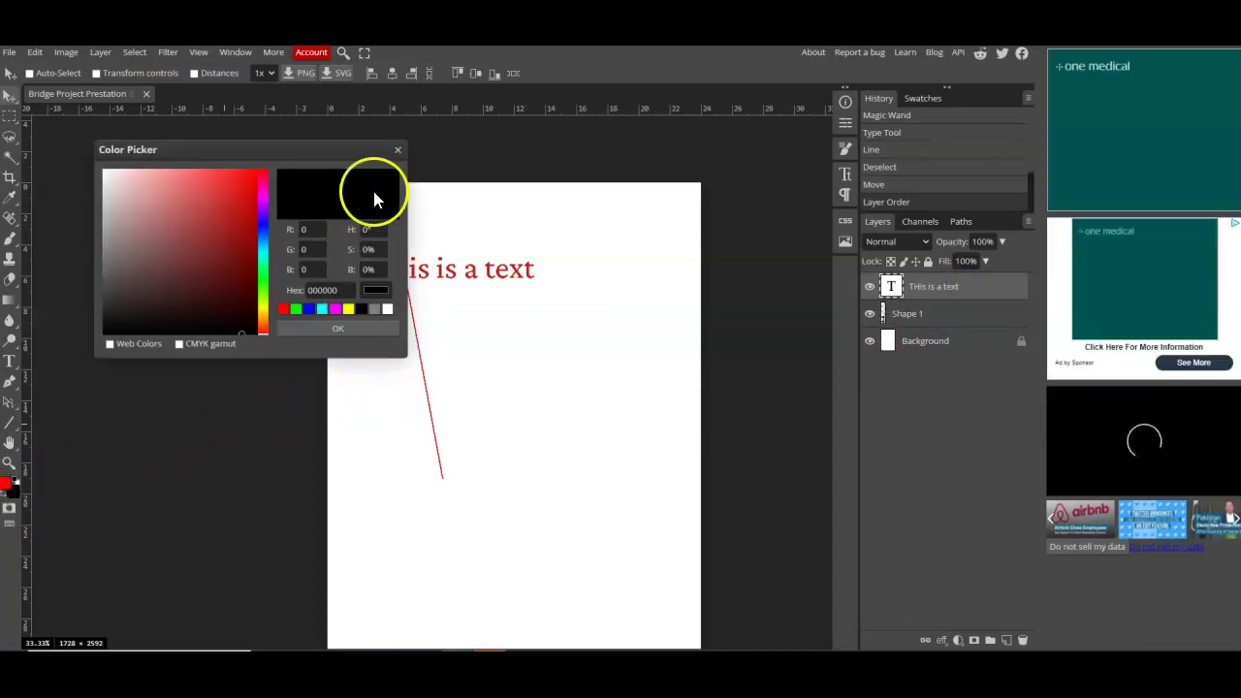
pyautogui.click(399, 153)
pyautogui.scroll(4, 407, 282)
pyautogui.scroll(-3, 407, 289)
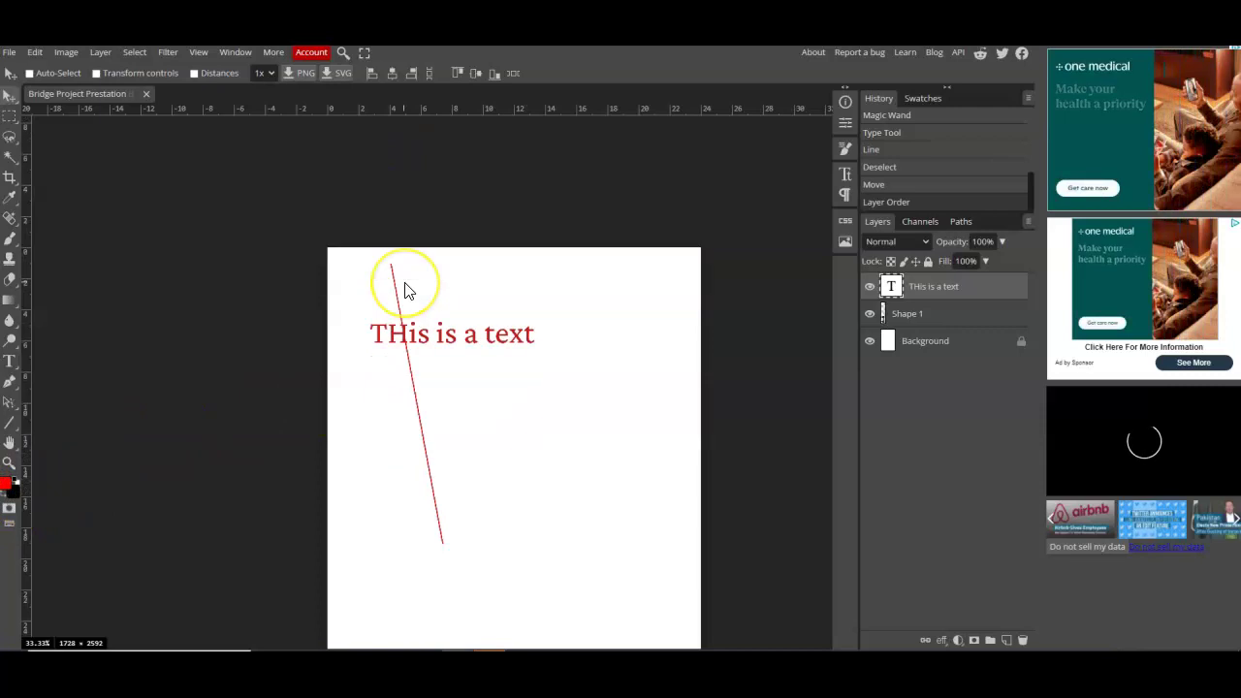
pyautogui.hotkey('ctrl', '1')
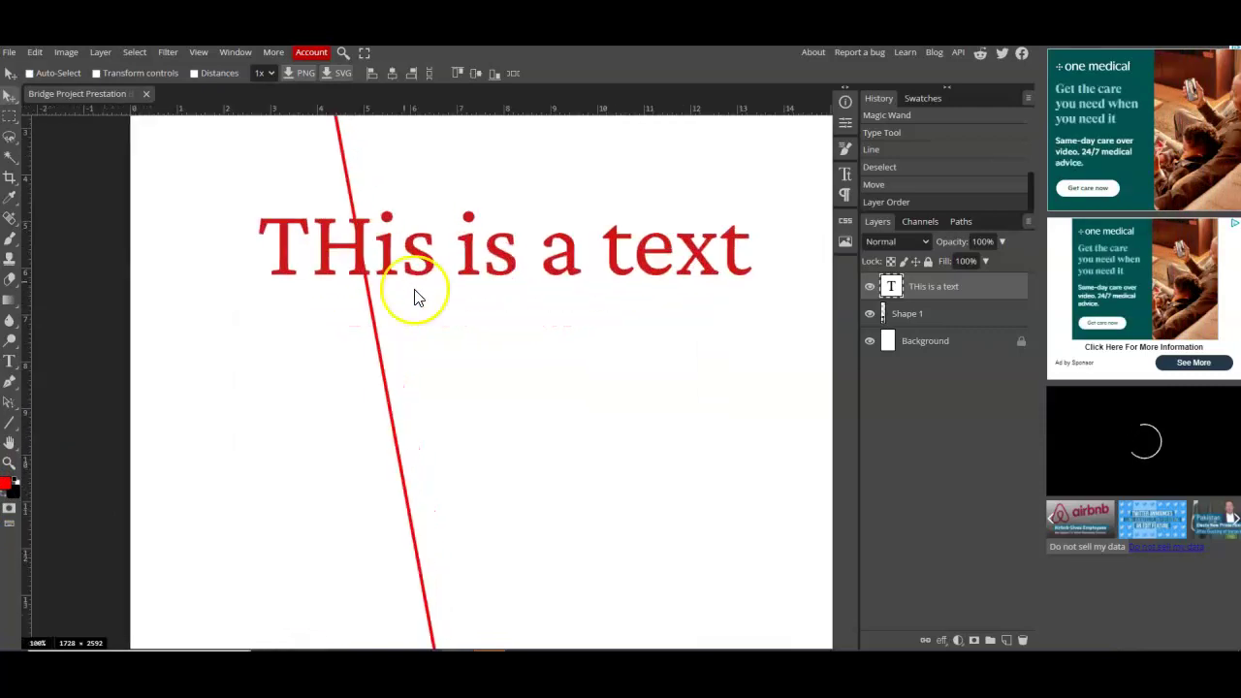
# With the Shape 1 layer selected, set the foreground color to blue 0018ff
pyautogui.click(888, 313)
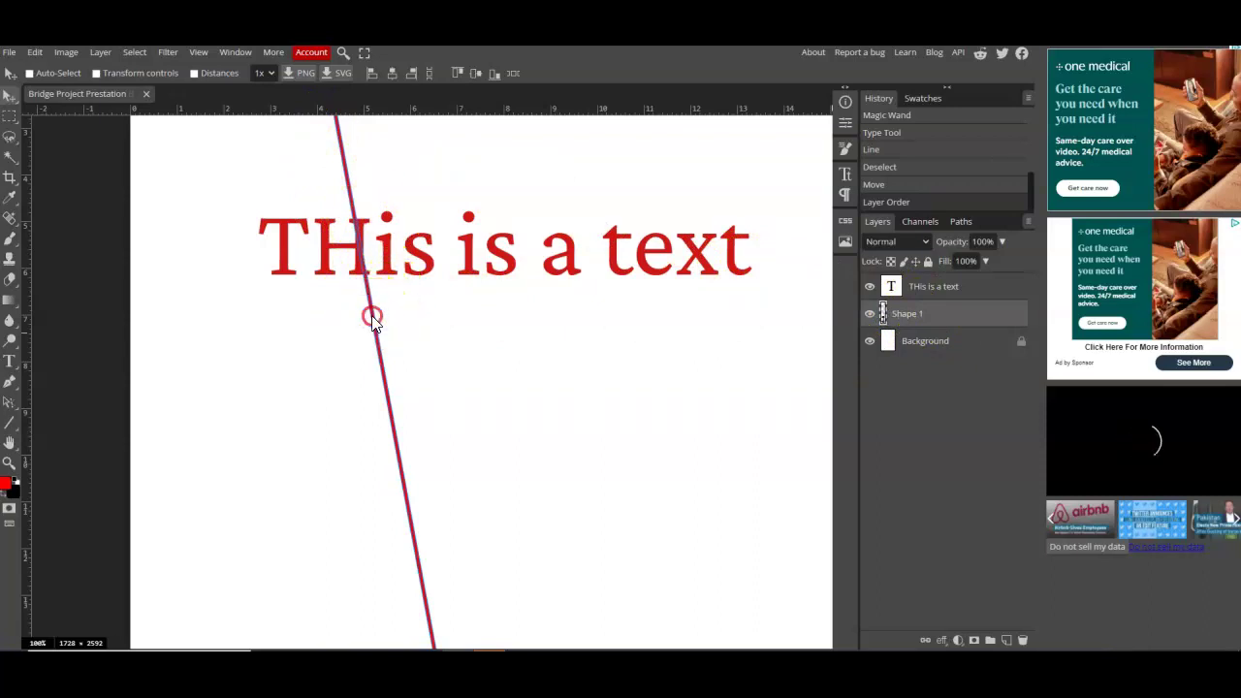
pyautogui.click(7, 484)
pyautogui.click(264, 233)
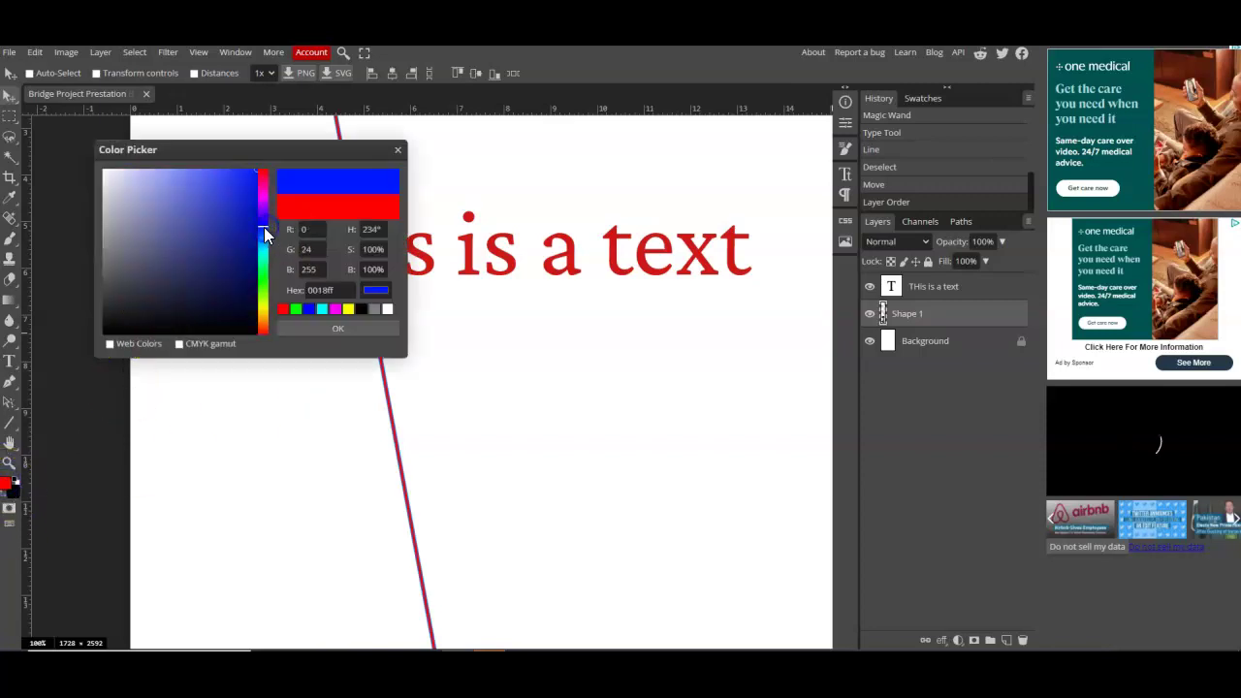
pyautogui.click(366, 326)
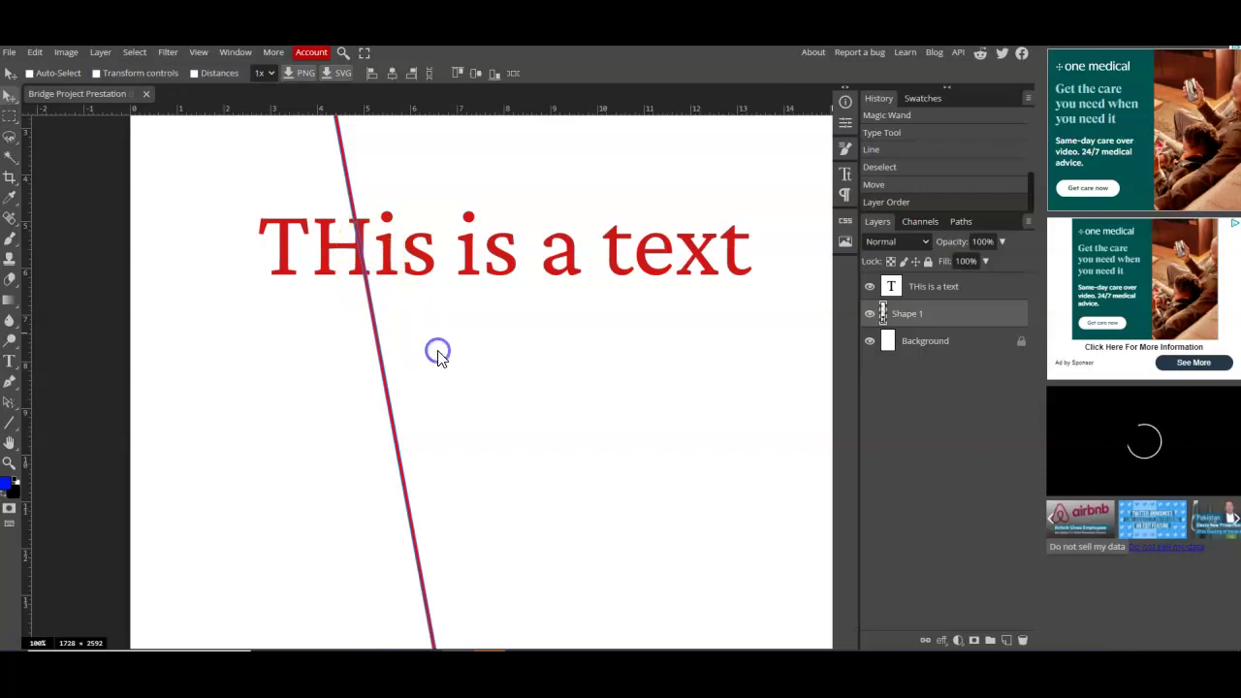
# Delete the text layer and the Shape 1 line layer, leaving only the Background layer
pyautogui.click(965, 301)
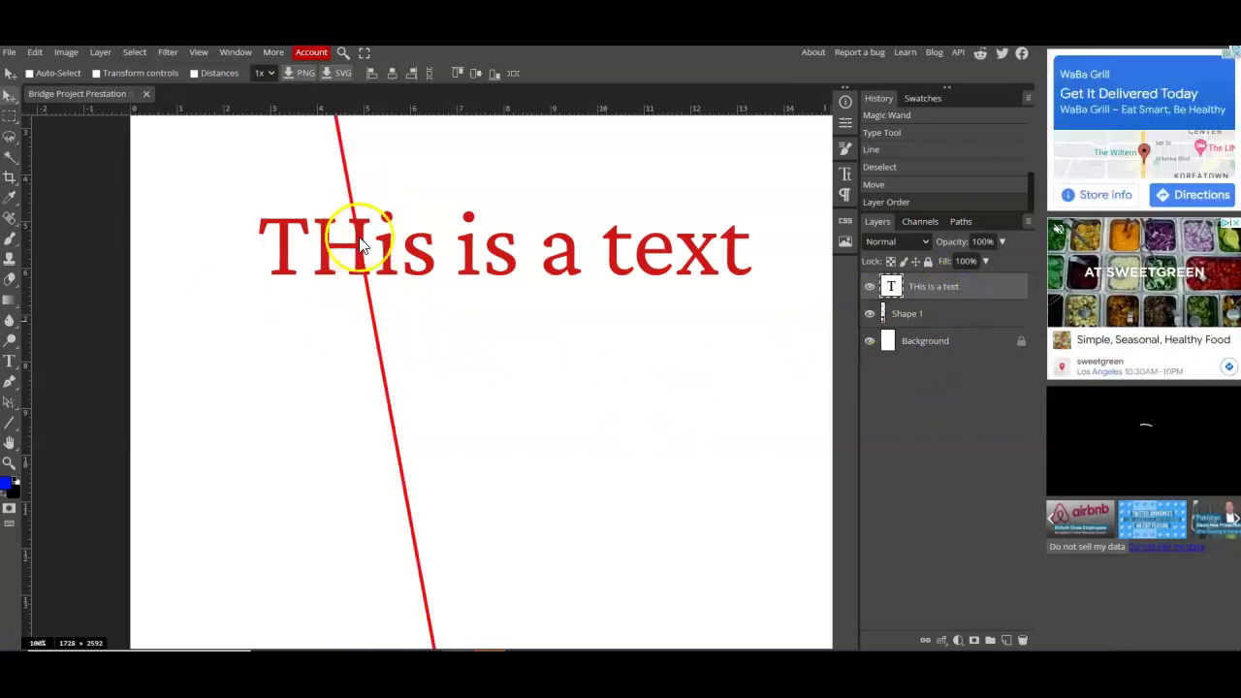
pyautogui.scroll(-2, 444, 281)
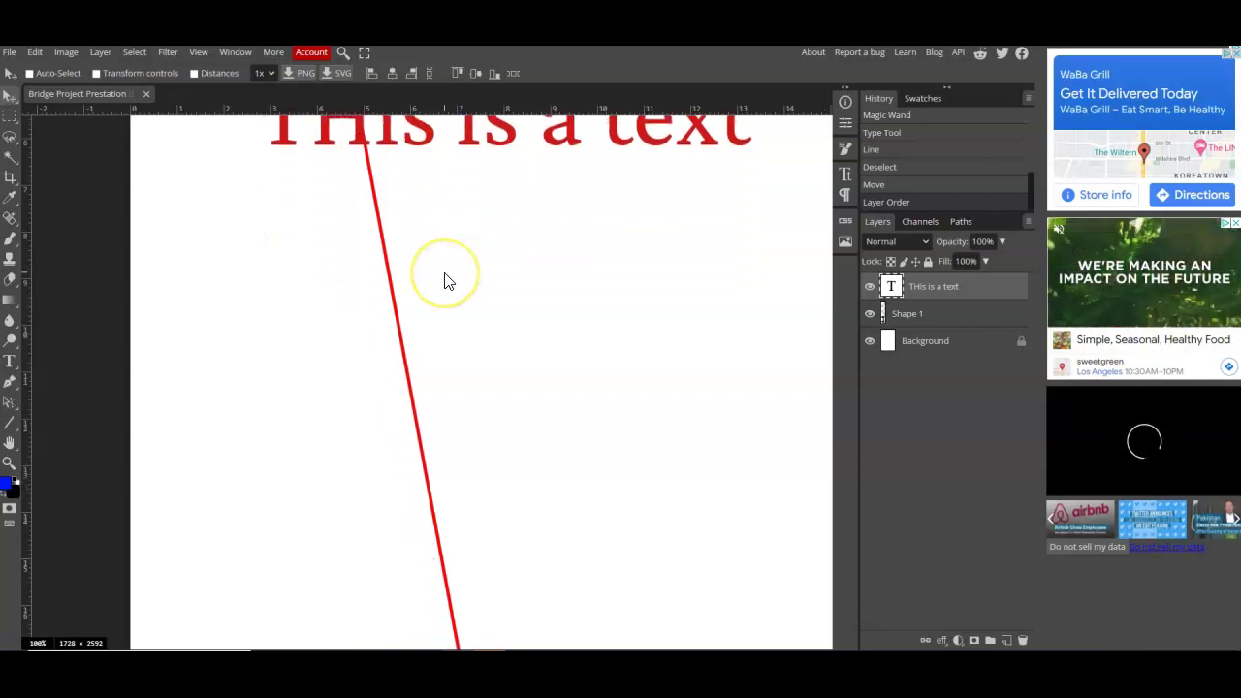
pyautogui.scroll(4, 444, 281)
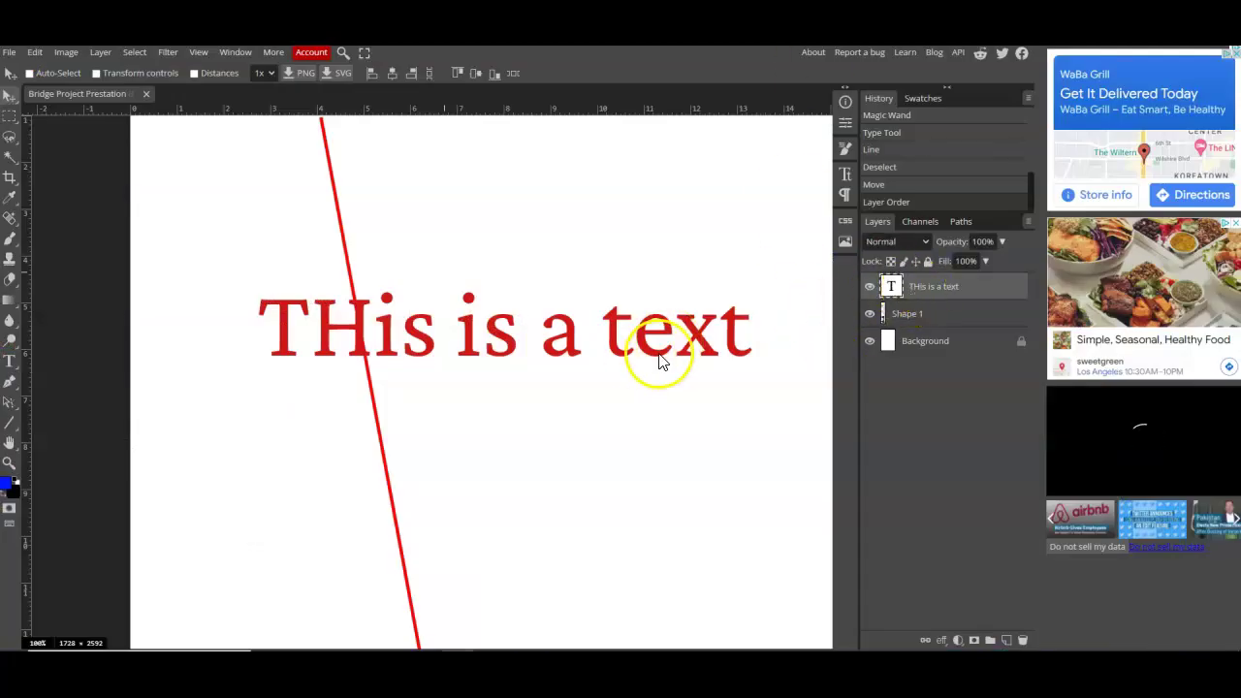
pyautogui.rightClick(962, 289)
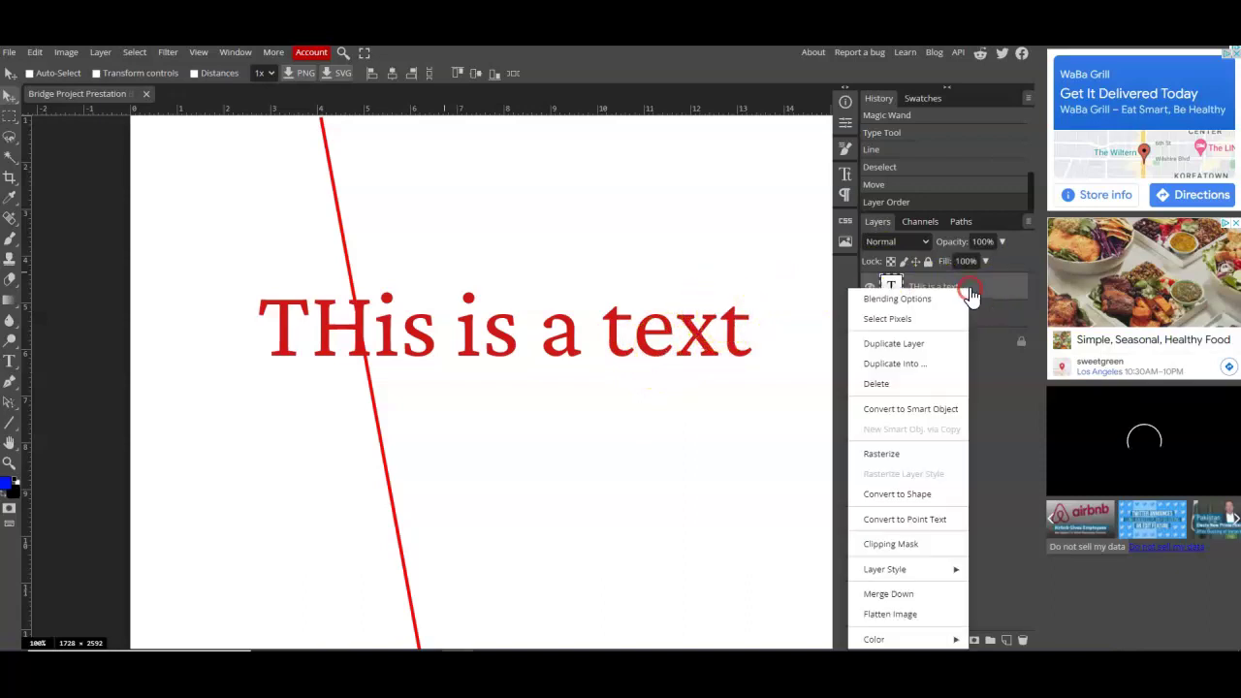
pyautogui.click(913, 383)
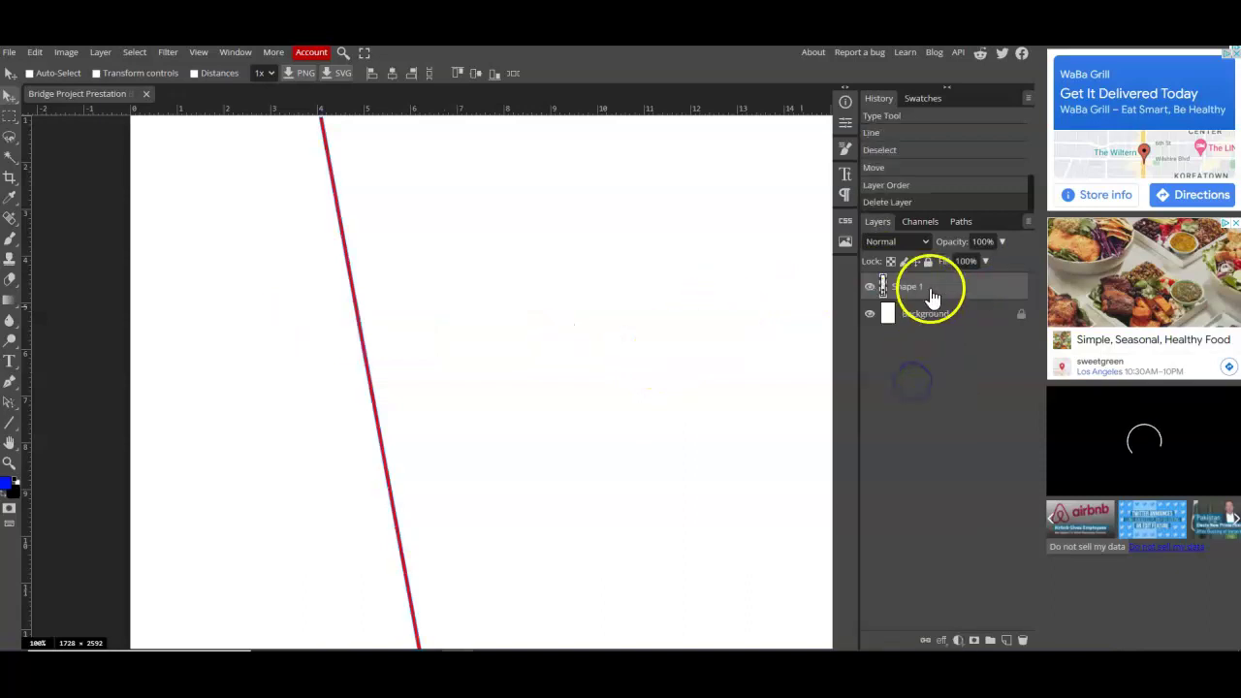
pyautogui.rightClick(935, 289)
pyautogui.click(945, 381)
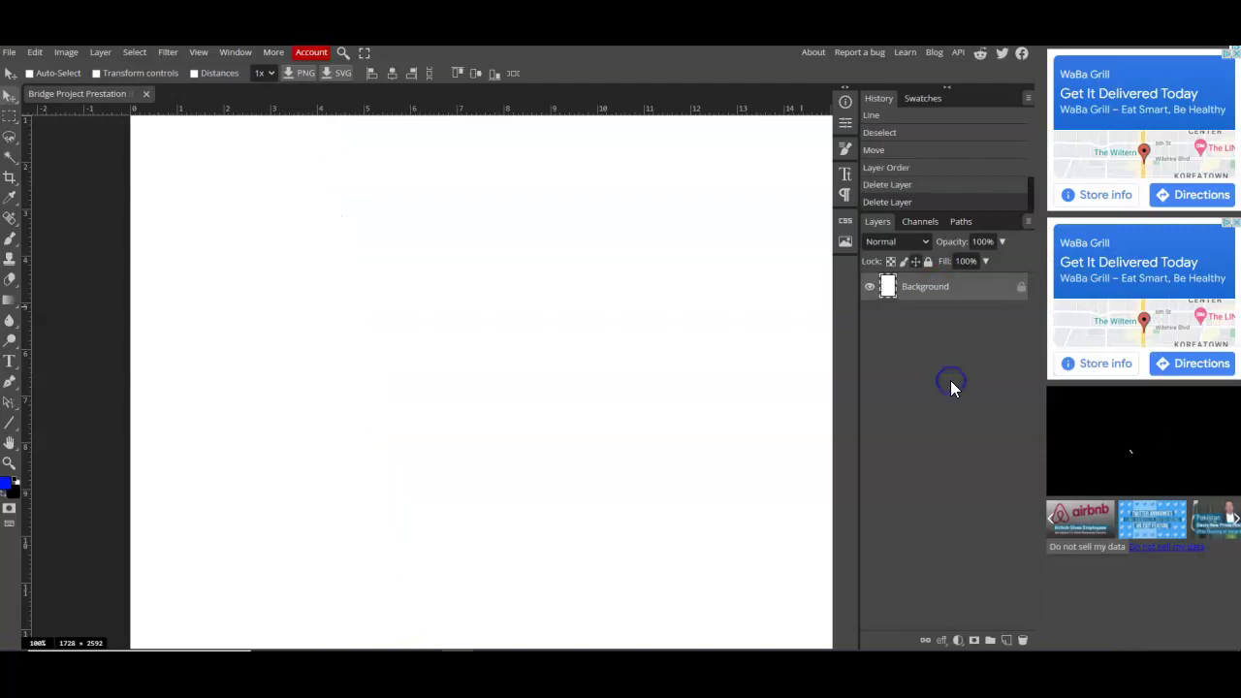
# Save the document as a PSD named Bridge Project Prestation Board.psd in the Desktop folder
pyautogui.click(9, 53)
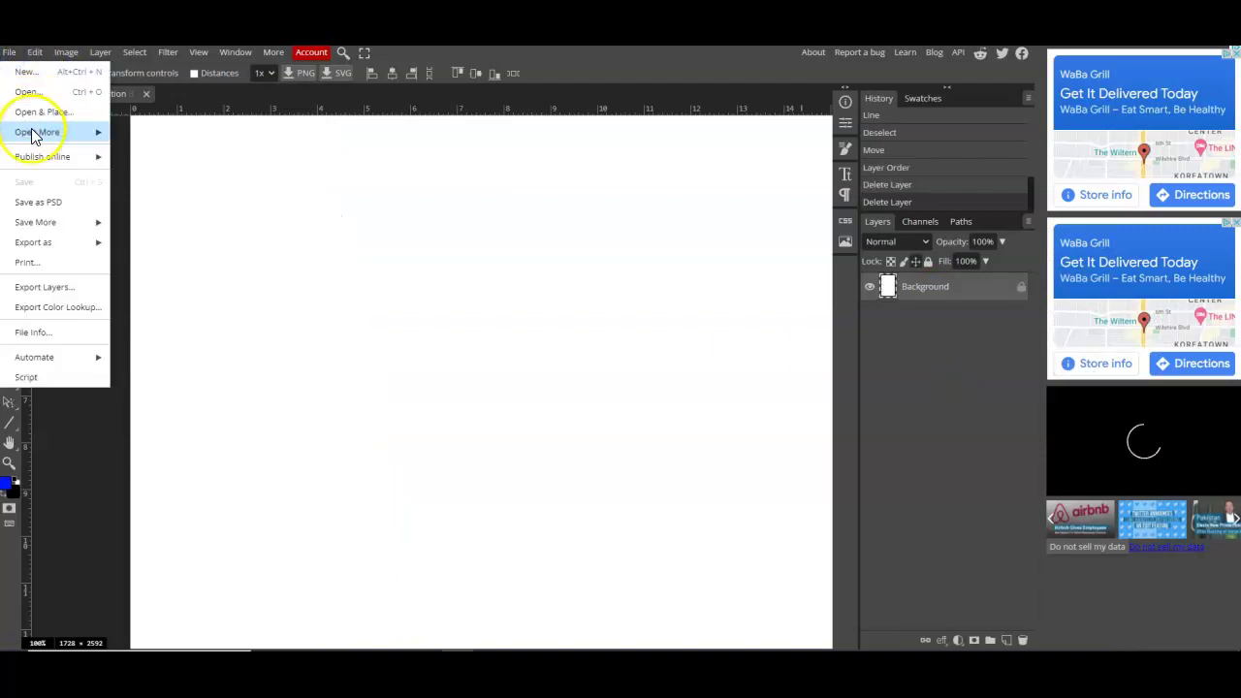
pyautogui.click(39, 206)
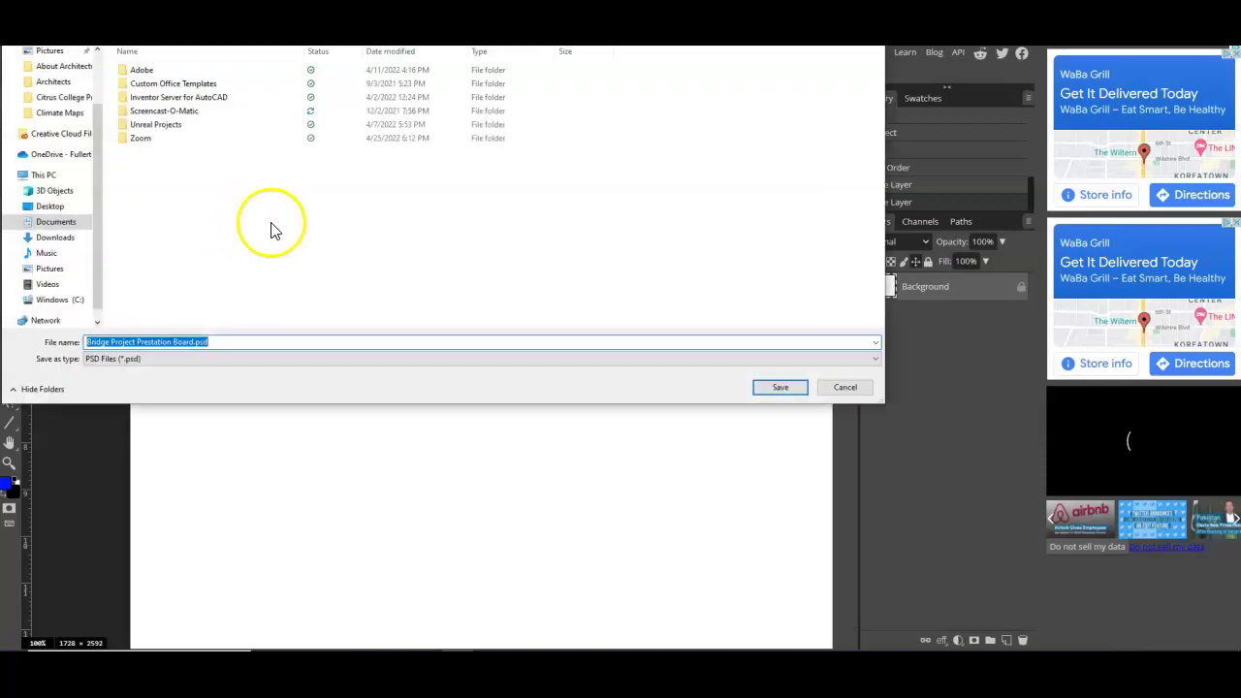
pyautogui.click(51, 206)
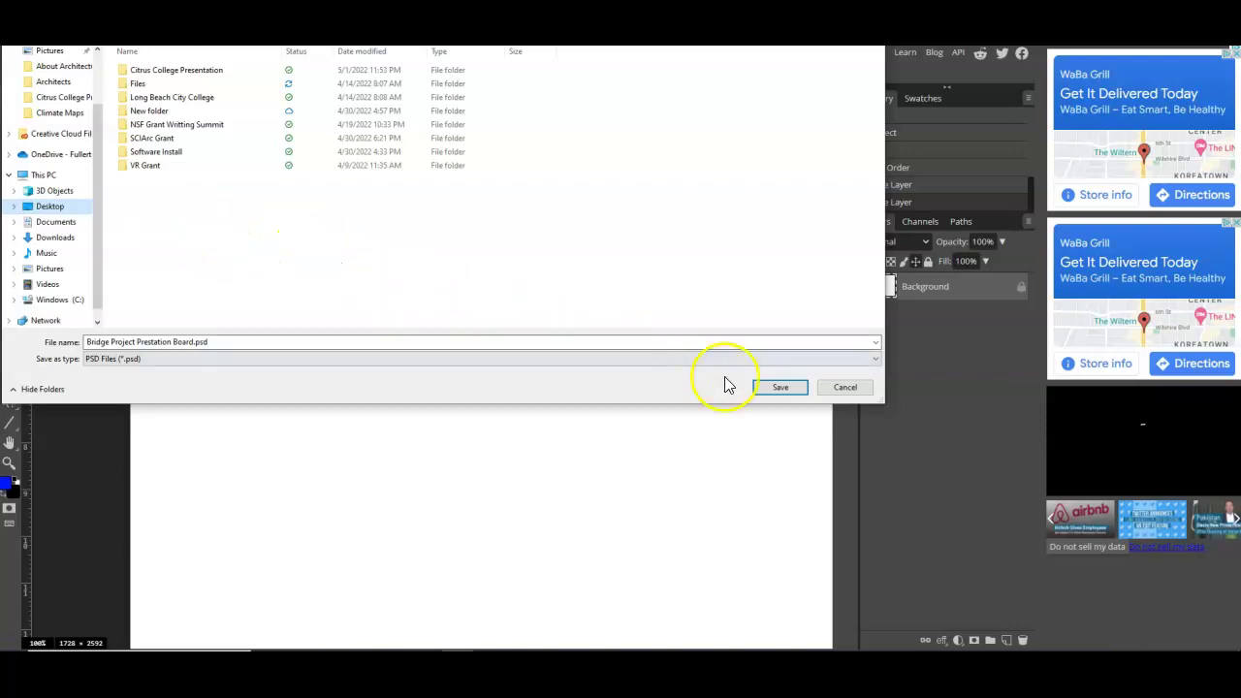
pyautogui.click(782, 389)
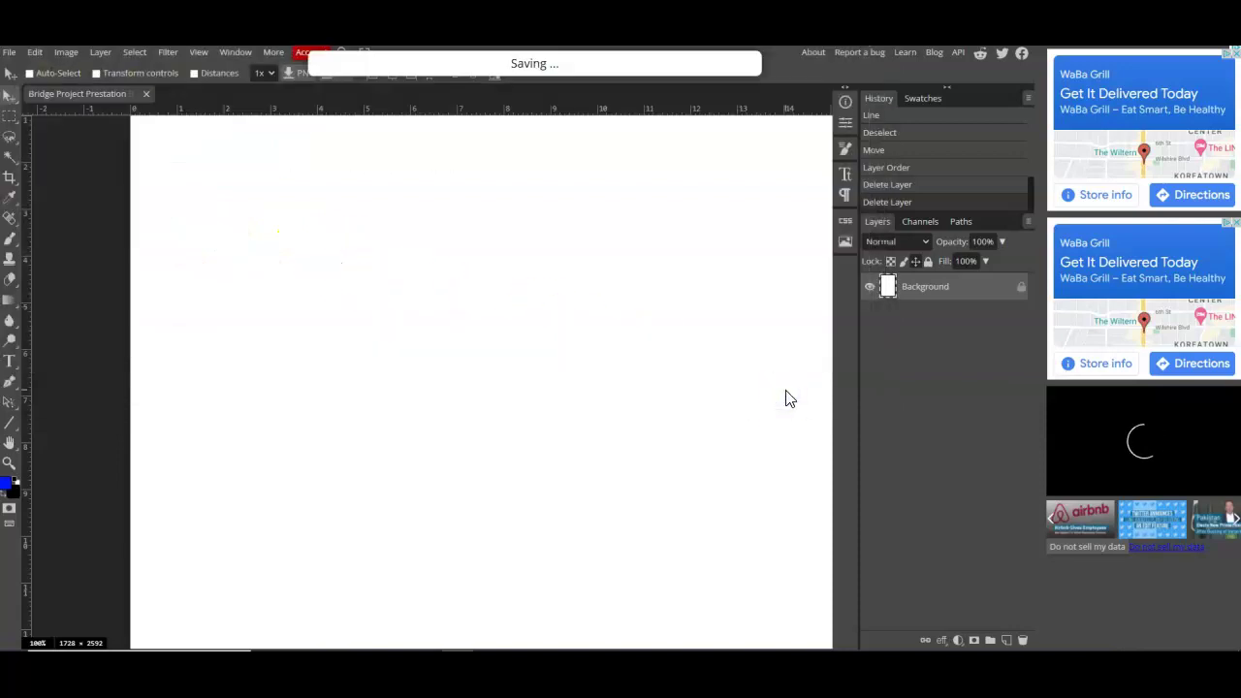